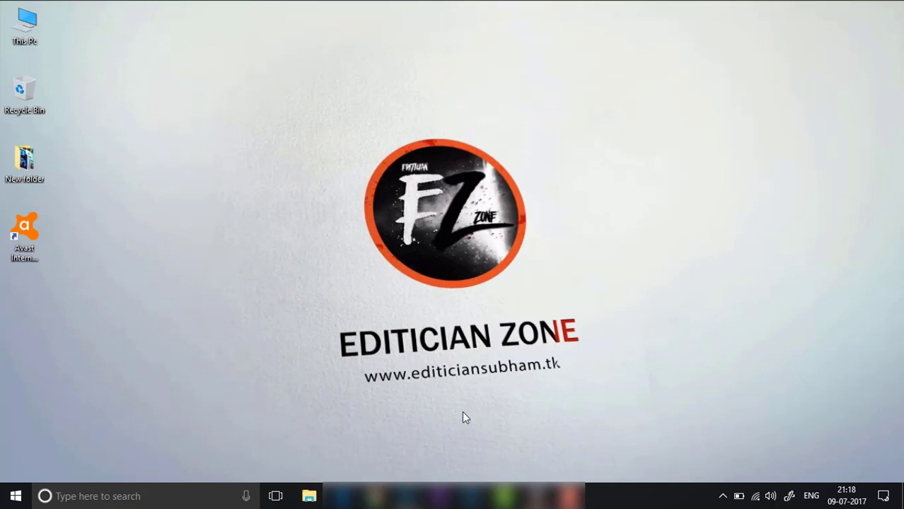
- Switch to Photoshop and shift the jumping man rightward on the 15 aug canvas
{"action": "left_click", "coordinate": [405, 496]}
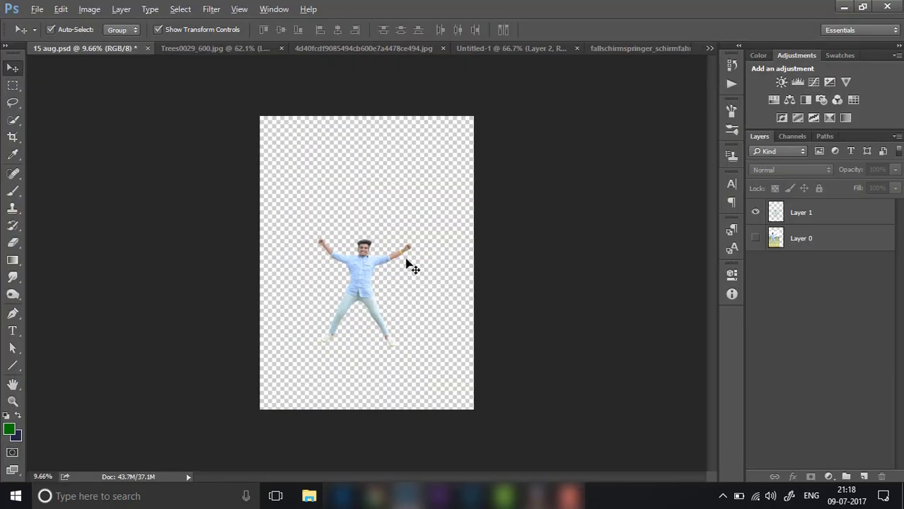
{"action": "scroll", "coordinate": [323, 332], "scroll_direction": "up", "scroll_amount": 1}
{"action": "scroll", "coordinate": [347, 317], "scroll_direction": "up", "scroll_amount": 1}
{"action": "scroll", "coordinate": [347, 318], "scroll_direction": "down", "scroll_amount": 1}
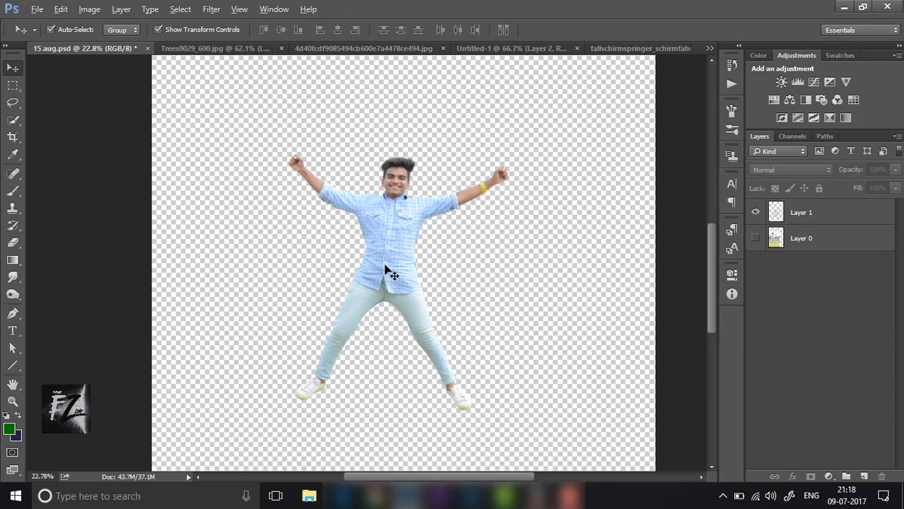
{"action": "scroll", "coordinate": [393, 276], "scroll_direction": "down", "scroll_amount": 1}
{"action": "scroll", "coordinate": [413, 282], "scroll_direction": "up", "scroll_amount": 2}
{"action": "mouse_move", "coordinate": [365, 248]}
{"action": "left_mouse_down"}
{"action": "mouse_move", "coordinate": [426, 247]}
{"action": "mouse_move", "coordinate": [428, 256]}
{"action": "left_mouse_up"}
{"action": "scroll", "coordinate": [427, 258], "scroll_direction": "down", "scroll_amount": 2}
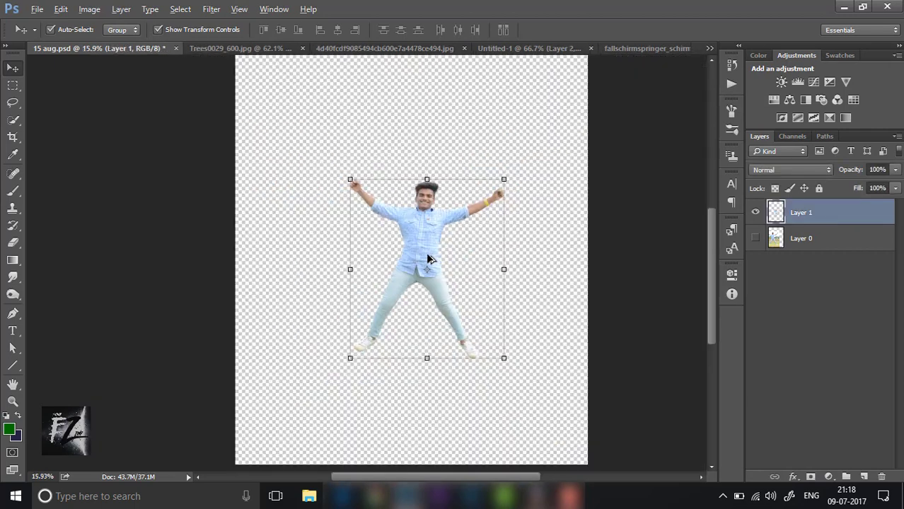
{"action": "scroll", "coordinate": [412, 281], "scroll_direction": "down", "scroll_amount": 1}
- Select Layer 1 holding the man, undoing an accidental move of it
{"action": "left_click", "coordinate": [755, 213]}
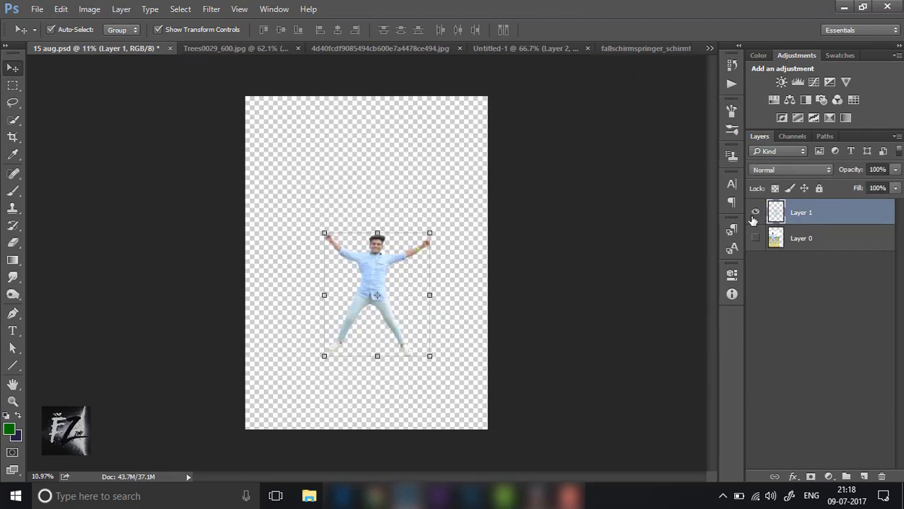
{"action": "left_click_drag", "start_coordinate": [375, 285], "coordinate": [364, 224]}
{"action": "key", "text": "ctrl+z"}
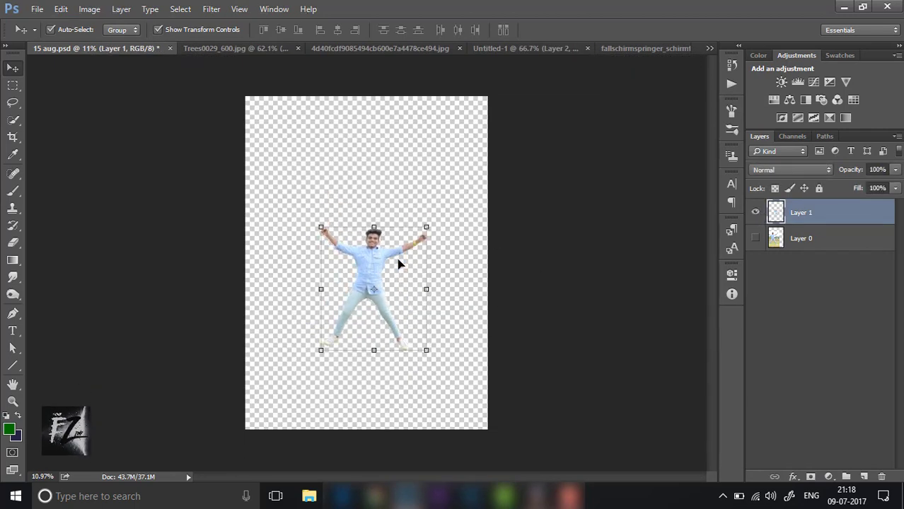
- Reselect Layer 1, then drag the parachutist image from its tab toward 15 aug.psd
{"action": "key", "text": "alt+bracketleft"}
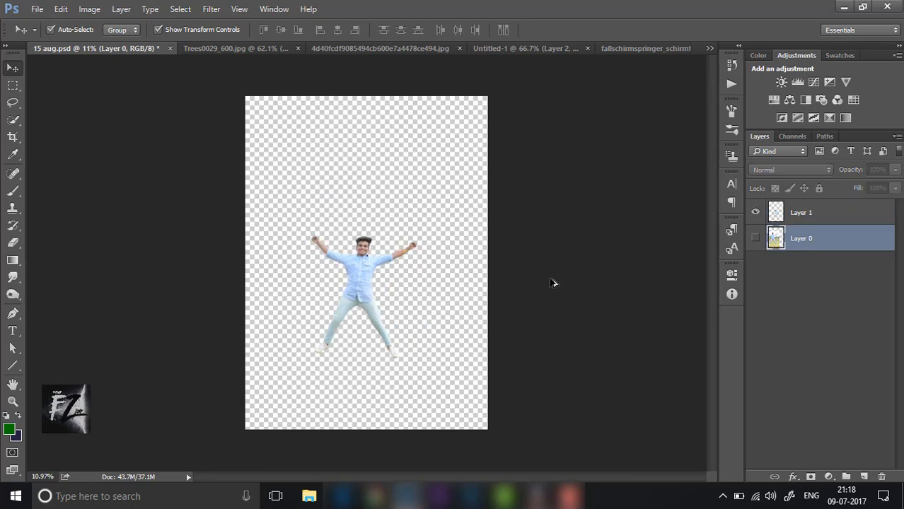
{"action": "left_click", "coordinate": [807, 268]}
{"action": "scroll", "coordinate": [434, 268], "scroll_direction": "up", "scroll_amount": 1}
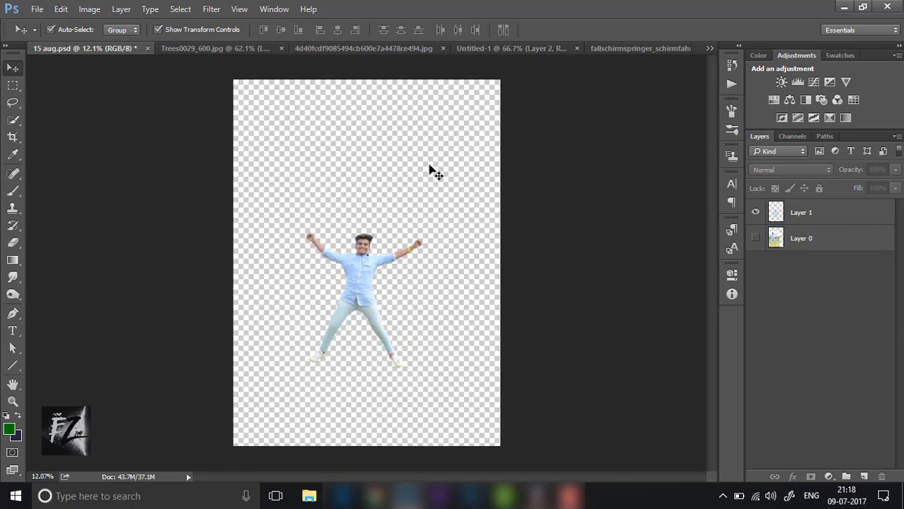
{"action": "left_click", "coordinate": [834, 212]}
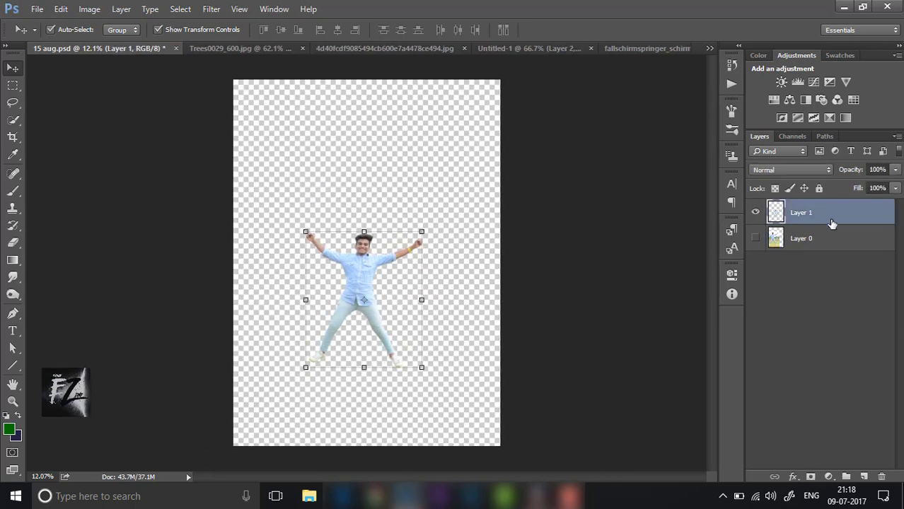
{"action": "left_click", "coordinate": [629, 49]}
{"action": "left_click_drag", "start_coordinate": [428, 183], "coordinate": [53, 55]}
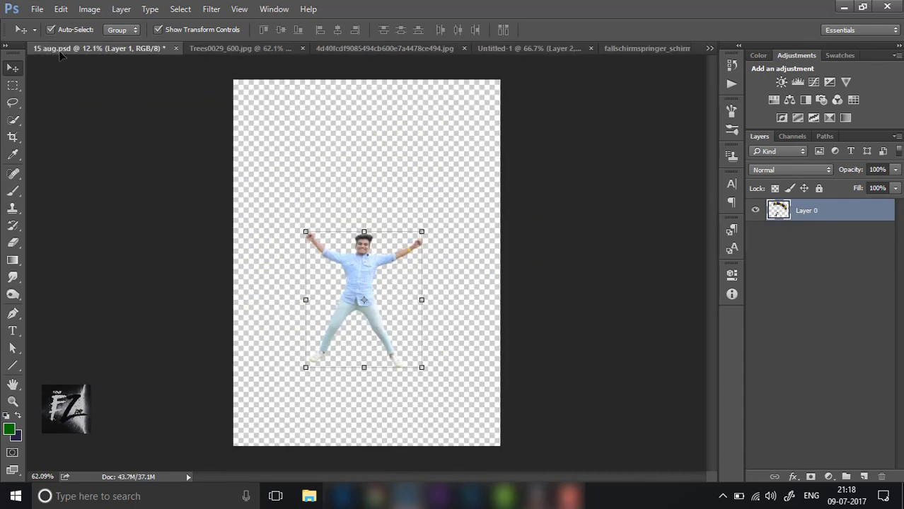
- Drop the parachute image into 15 aug.psd, trying a scale and rotation before cancelling
{"action": "mouse_move", "coordinate": [53, 55]}
{"action": "left_mouse_down"}
{"action": "mouse_move", "coordinate": [369, 183]}
{"action": "mouse_move", "coordinate": [472, 292]}
{"action": "mouse_move", "coordinate": [502, 220]}
{"action": "left_mouse_up"}
{"action": "left_click_drag", "start_coordinate": [423, 274], "coordinate": [388, 234]}
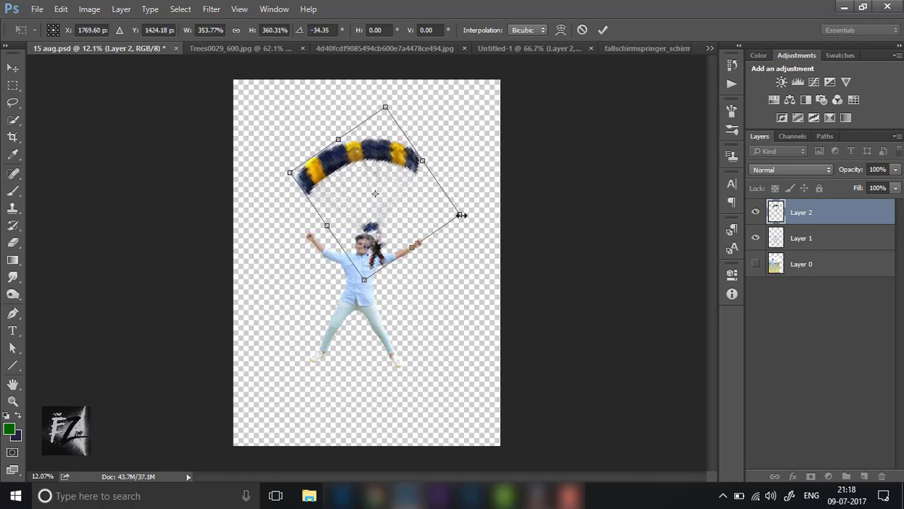
{"action": "left_click_drag", "start_coordinate": [461, 215], "coordinate": [552, 224]}
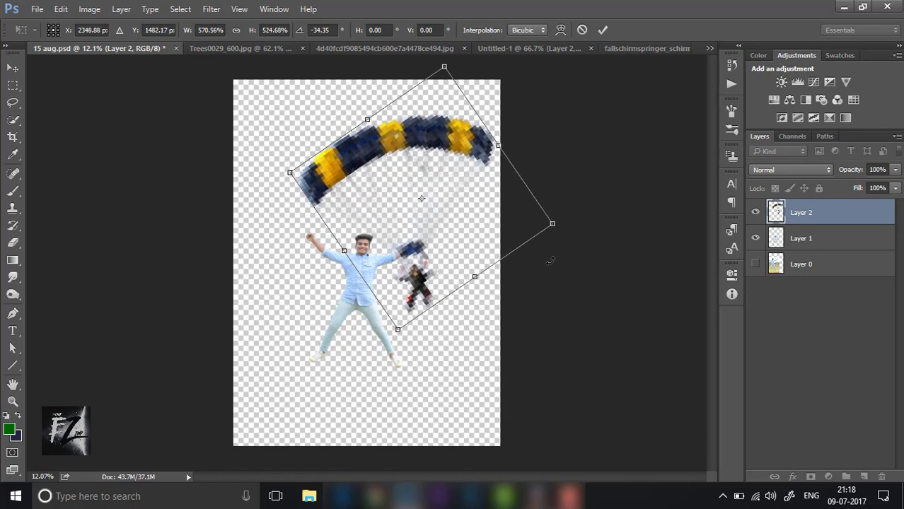
{"action": "mouse_move", "coordinate": [551, 261]}
{"action": "left_mouse_down"}
{"action": "mouse_move", "coordinate": [521, 290]}
{"action": "mouse_move", "coordinate": [531, 310]}
{"action": "left_mouse_up"}
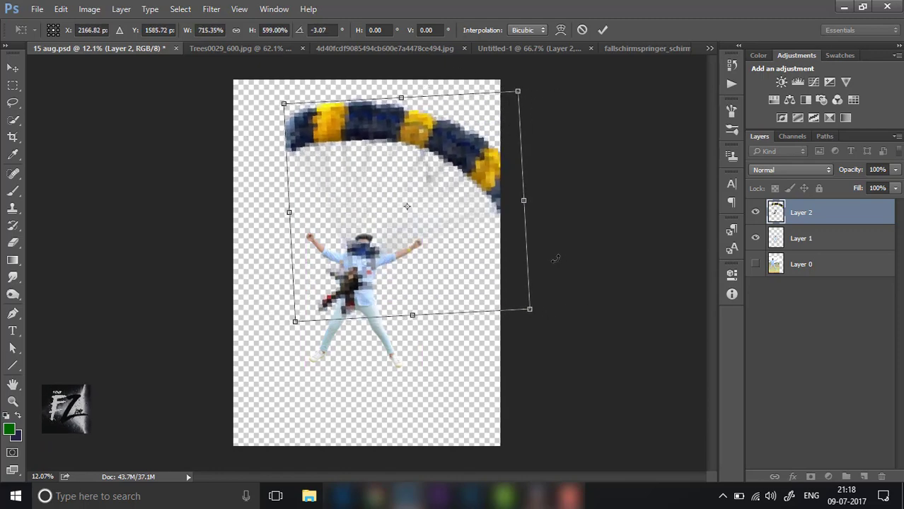
{"action": "left_click_drag", "start_coordinate": [556, 259], "coordinate": [453, 189]}
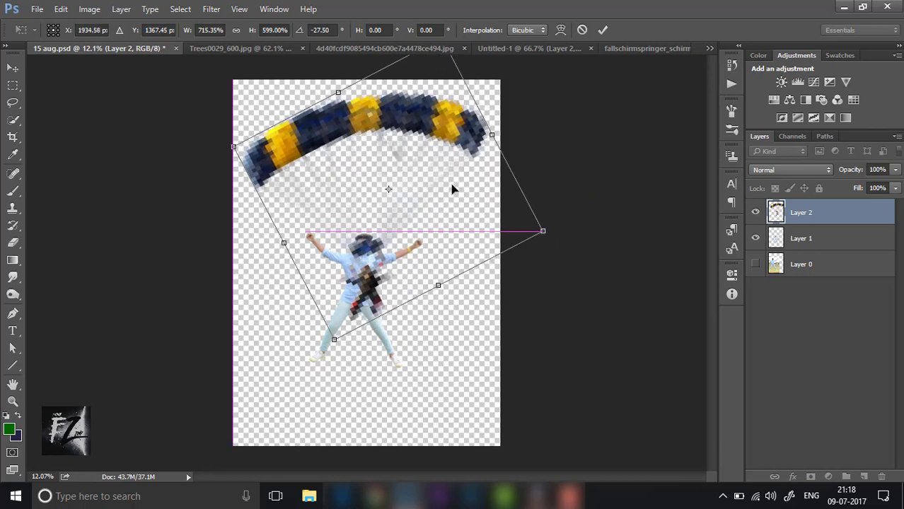
{"action": "key", "text": "Escape"}
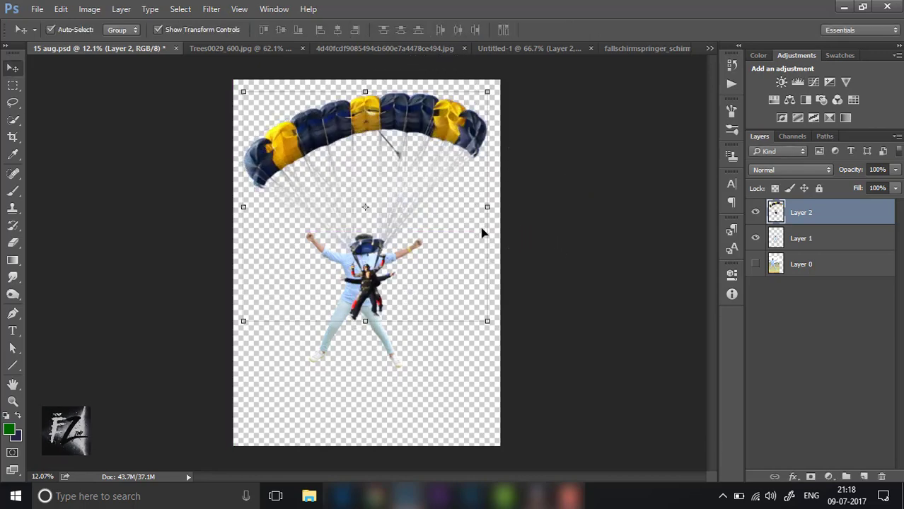
- Move Layer 2 beneath Layer 1 and position the canopy above the man's head
{"action": "scroll", "coordinate": [391, 278], "scroll_direction": "up", "scroll_amount": 1}
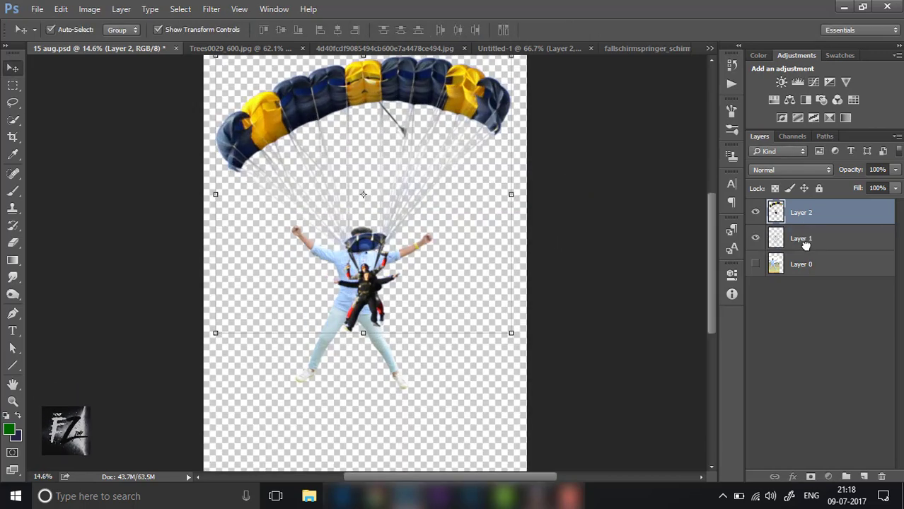
{"action": "left_click_drag", "start_coordinate": [783, 216], "coordinate": [775, 244]}
{"action": "scroll", "coordinate": [398, 319], "scroll_direction": "up", "scroll_amount": 1}
{"action": "scroll", "coordinate": [413, 238], "scroll_direction": "down", "scroll_amount": 1}
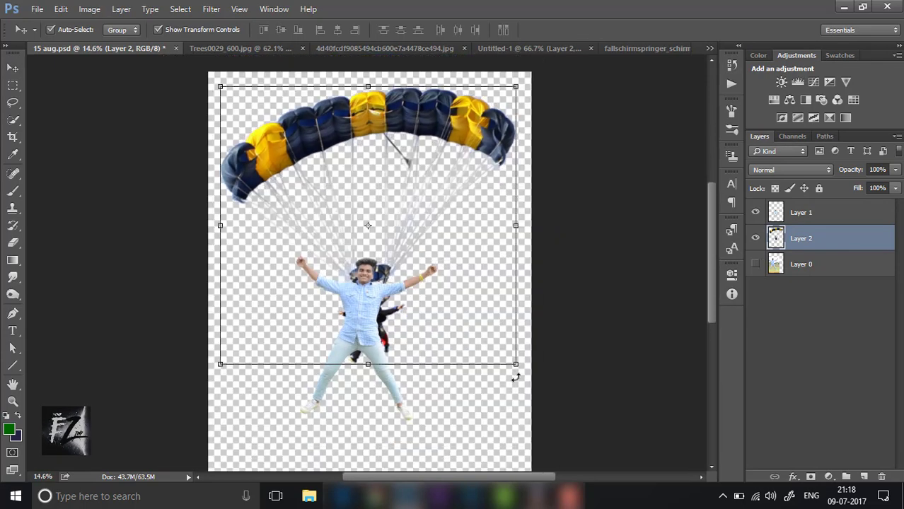
{"action": "left_click_drag", "start_coordinate": [514, 373], "coordinate": [497, 383]}
{"action": "left_click_drag", "start_coordinate": [447, 314], "coordinate": [447, 318]}
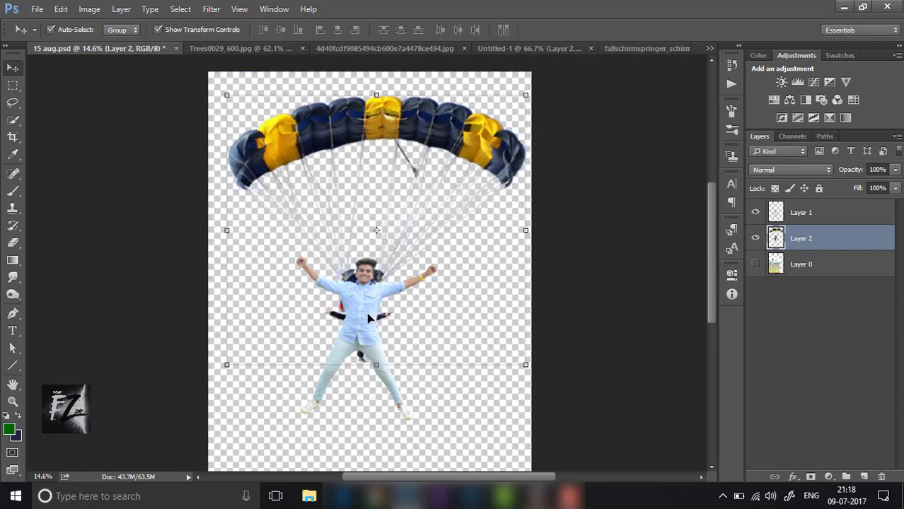
{"action": "left_click_drag", "start_coordinate": [411, 140], "coordinate": [417, 134]}
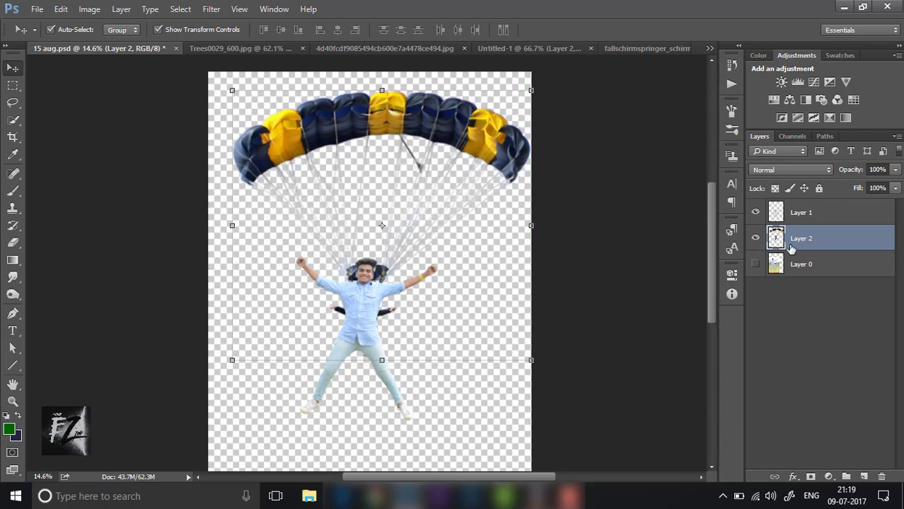
- Select the Eraser tool with a 281 px brush
{"action": "left_click", "coordinate": [13, 242]}
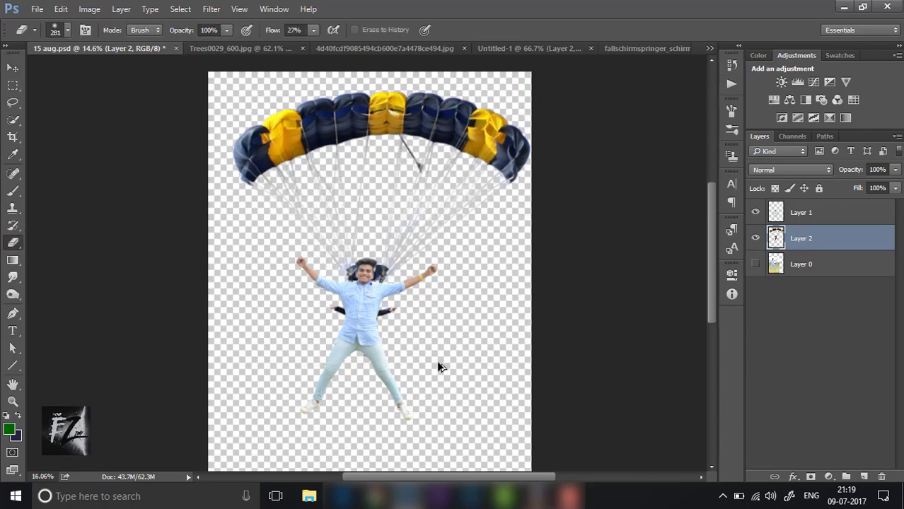
{"action": "scroll", "coordinate": [437, 360], "scroll_direction": "up", "scroll_amount": 3}
{"action": "scroll", "coordinate": [399, 319], "scroll_direction": "up", "scroll_amount": 3}
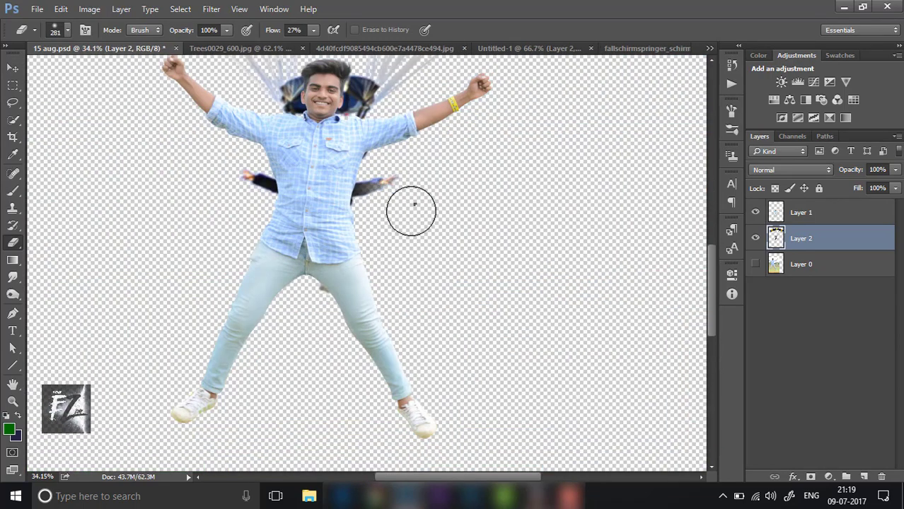
{"action": "right_click", "coordinate": [413, 206]}
{"action": "left_click", "coordinate": [442, 174]}
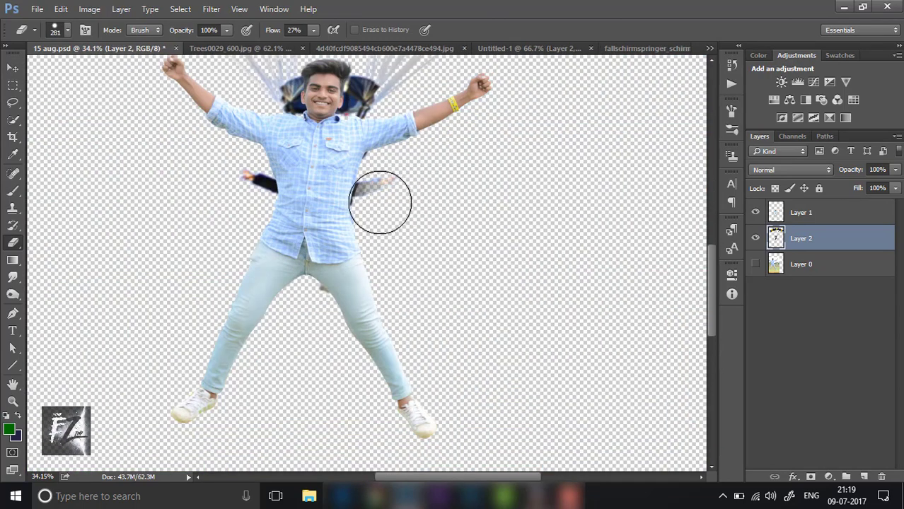
- Erase the dark skydiver leftovers beside the man's shirt, then zoom back out
{"action": "left_click_drag", "start_coordinate": [380, 203], "coordinate": [234, 198]}
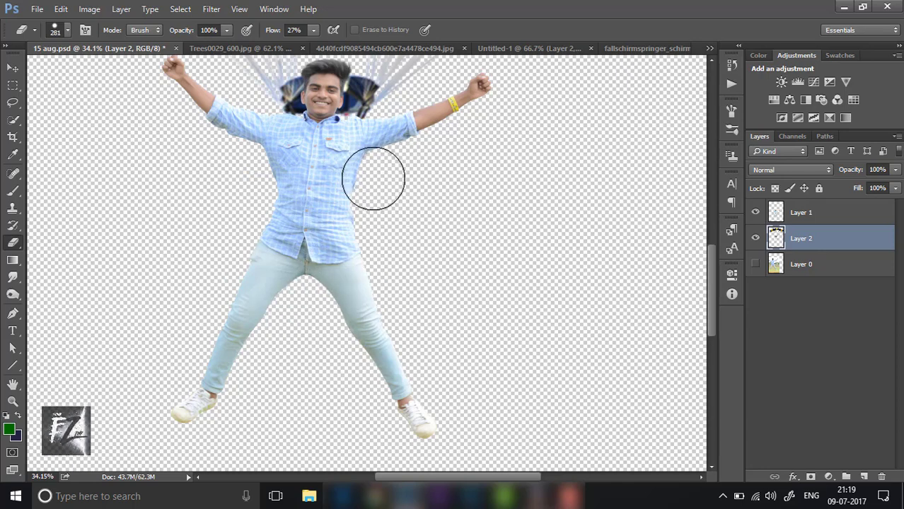
{"action": "scroll", "coordinate": [377, 182], "scroll_direction": "up", "scroll_amount": 5}
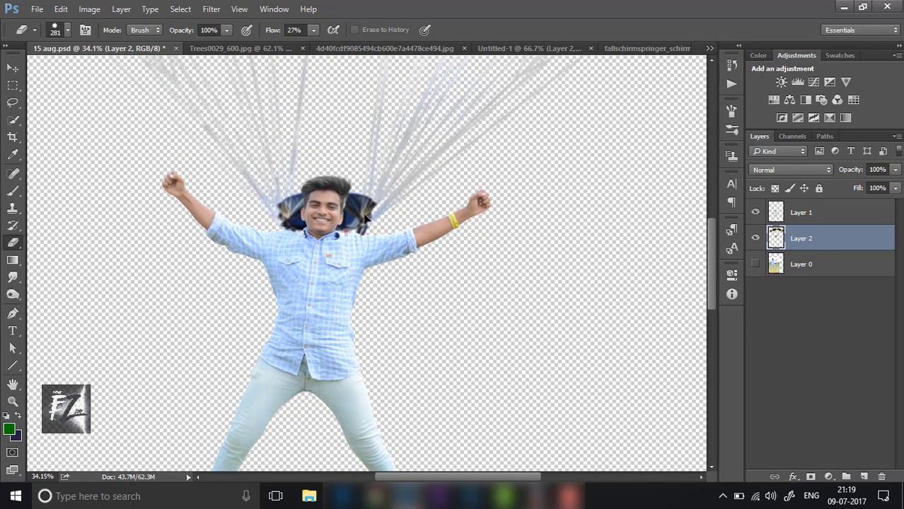
{"action": "left_click_drag", "start_coordinate": [364, 221], "coordinate": [373, 222]}
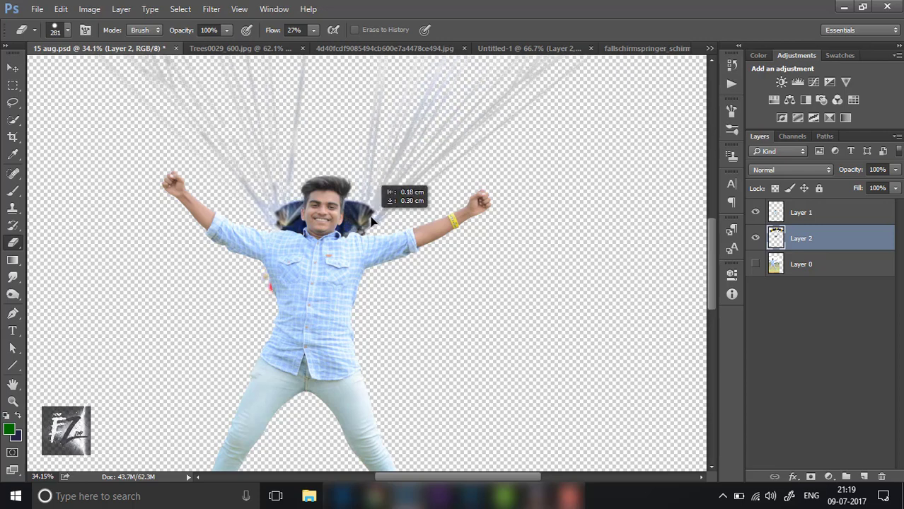
{"action": "scroll", "coordinate": [394, 212], "scroll_direction": "down", "scroll_amount": 3}
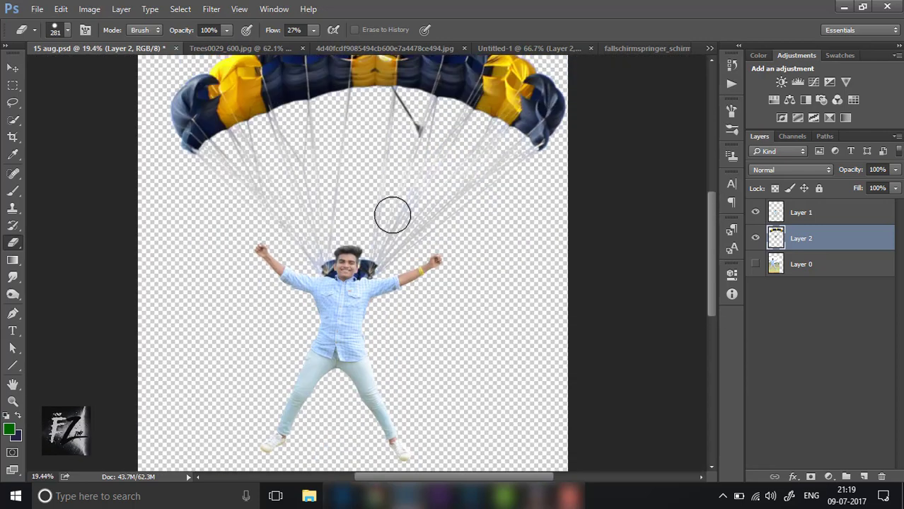
{"action": "scroll", "coordinate": [396, 219], "scroll_direction": "down", "scroll_amount": 1}
{"action": "scroll", "coordinate": [409, 244], "scroll_direction": "down", "scroll_amount": 2}
{"action": "scroll", "coordinate": [408, 275], "scroll_direction": "up", "scroll_amount": 2}
{"action": "scroll", "coordinate": [396, 266], "scroll_direction": "up", "scroll_amount": 1}
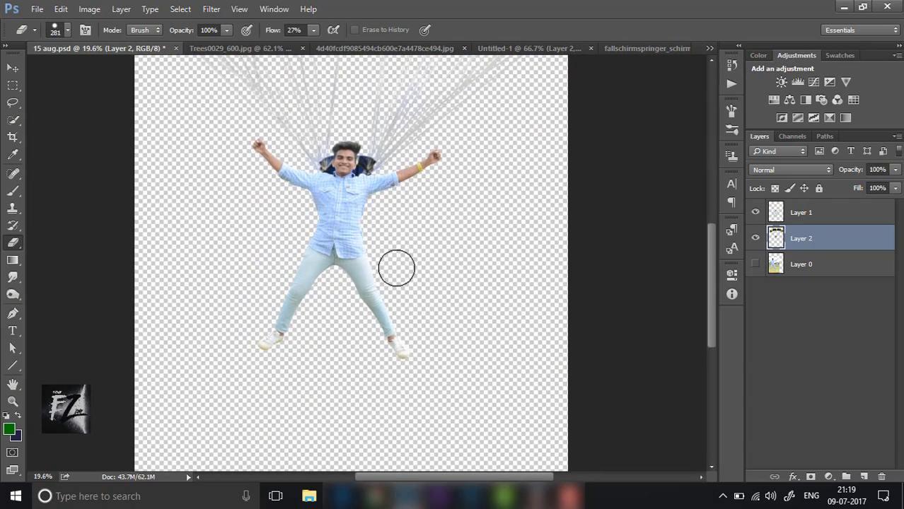
{"action": "scroll", "coordinate": [398, 267], "scroll_direction": "down", "scroll_amount": 1}
{"action": "scroll", "coordinate": [400, 265], "scroll_direction": "down", "scroll_amount": 2}
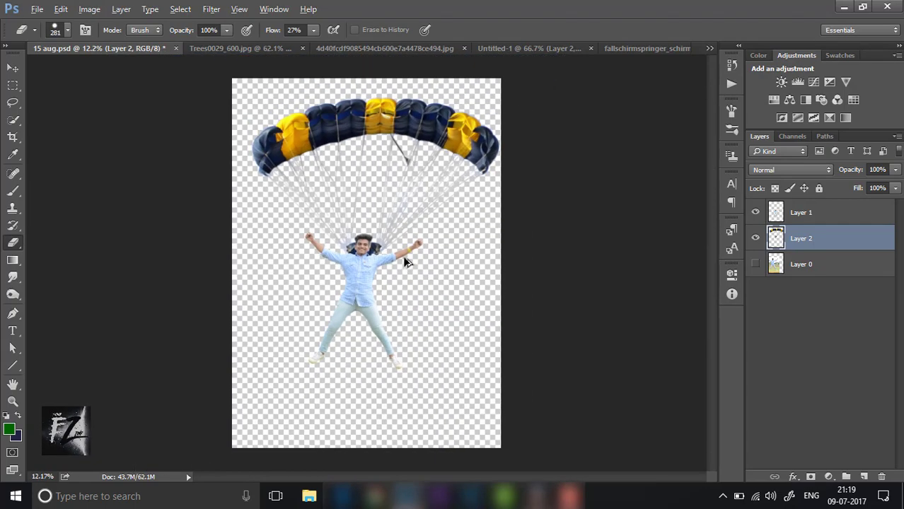
- Close the parachutist image and bring the Untitled-1 harness in as Layer 3 above Layer 1
{"action": "left_click", "coordinate": [637, 49]}
{"action": "left_click", "coordinate": [684, 48]}
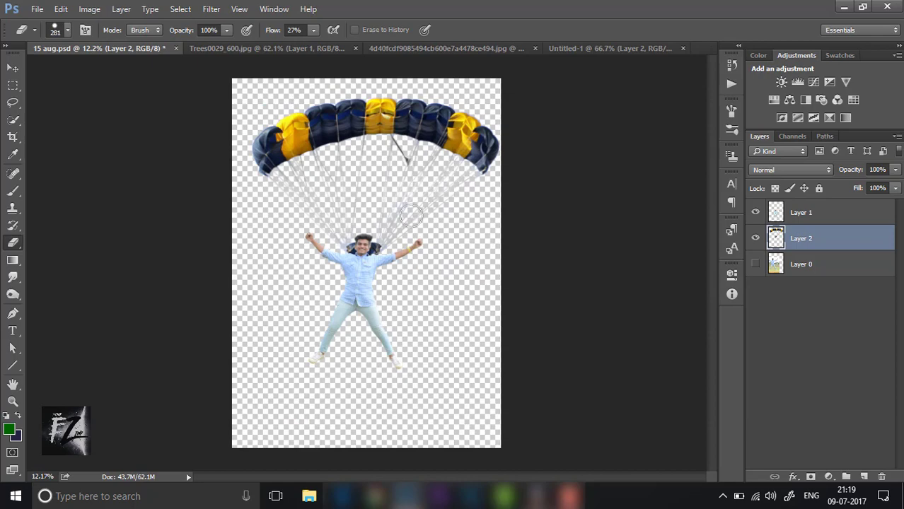
{"action": "left_click", "coordinate": [568, 48]}
{"action": "left_click_drag", "start_coordinate": [396, 282], "coordinate": [139, 79]}
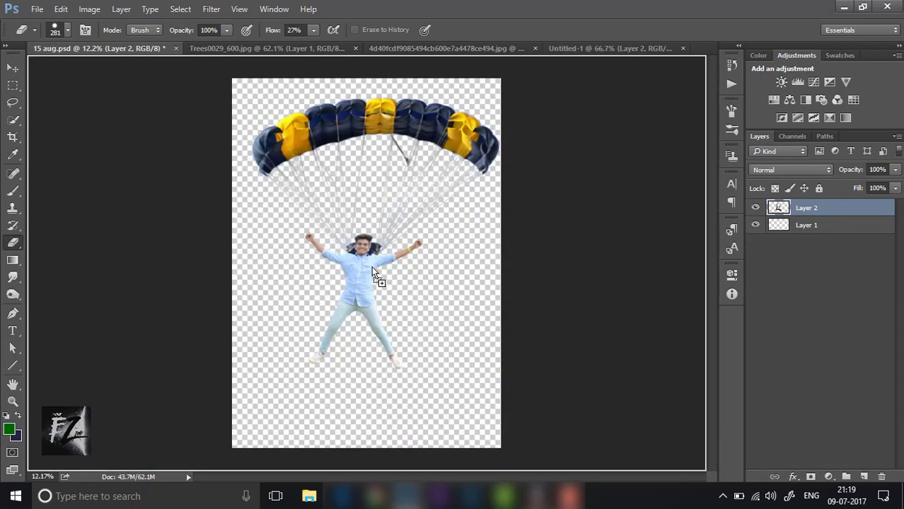
{"action": "left_click_drag", "start_coordinate": [124, 50], "coordinate": [372, 266]}
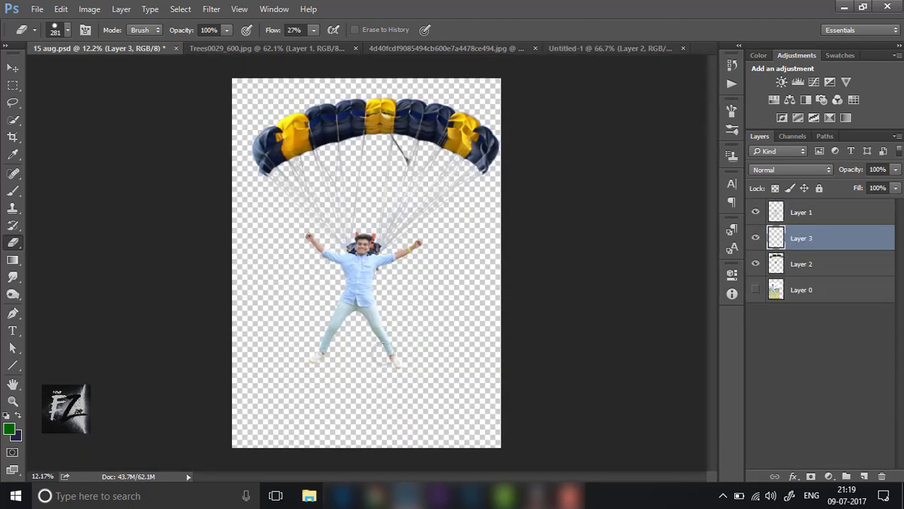
{"action": "left_click_drag", "start_coordinate": [817, 244], "coordinate": [813, 212]}
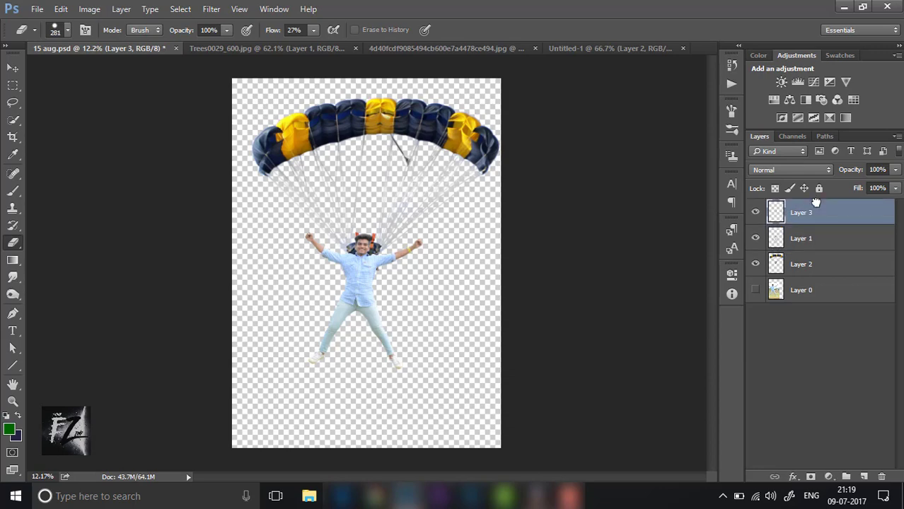
- Position the orange-and-black harness over the man's chest with the Move tool
{"action": "left_click", "coordinate": [13, 68]}
{"action": "scroll", "coordinate": [422, 299], "scroll_direction": "up", "scroll_amount": 5}
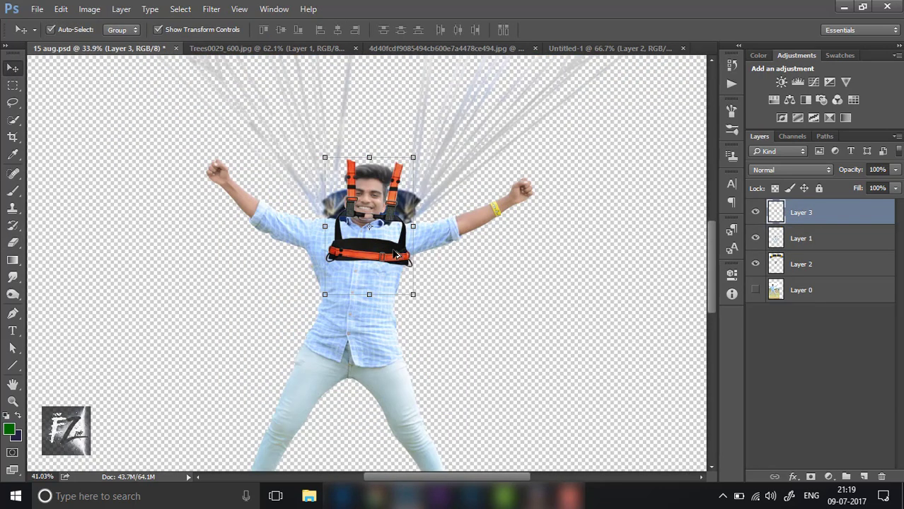
{"action": "scroll", "coordinate": [396, 254], "scroll_direction": "up", "scroll_amount": 2}
{"action": "left_click_drag", "start_coordinate": [373, 216], "coordinate": [368, 344]}
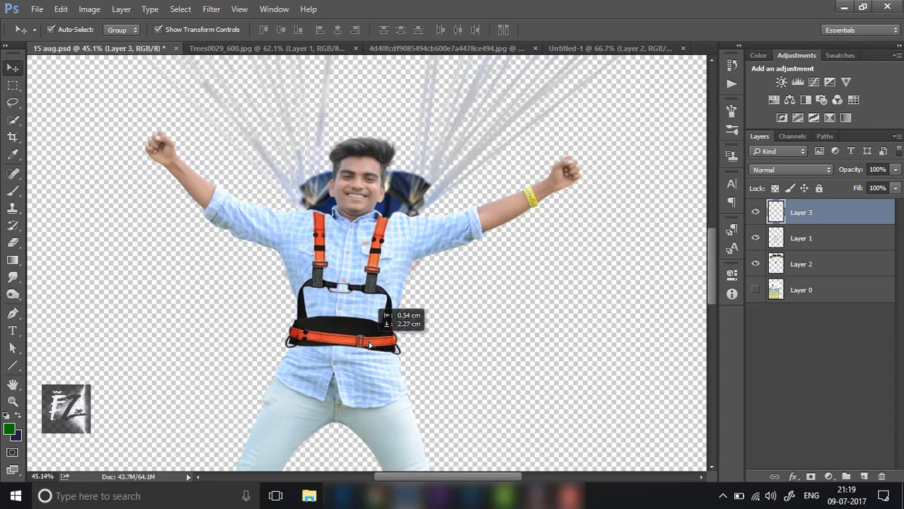
{"action": "left_click_drag", "start_coordinate": [367, 344], "coordinate": [367, 326]}
{"action": "scroll", "coordinate": [366, 321], "scroll_direction": "up", "scroll_amount": 2}
{"action": "scroll", "coordinate": [367, 321], "scroll_direction": "up", "scroll_amount": 2}
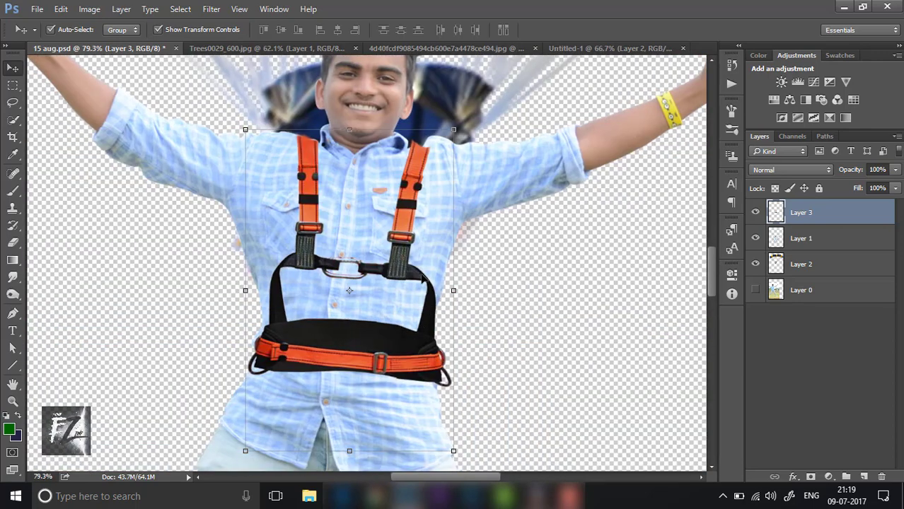
{"action": "scroll", "coordinate": [425, 269], "scroll_direction": "up", "scroll_amount": 1}
{"action": "scroll", "coordinate": [434, 242], "scroll_direction": "up", "scroll_amount": 1}
{"action": "scroll", "coordinate": [433, 240], "scroll_direction": "up", "scroll_amount": 1}
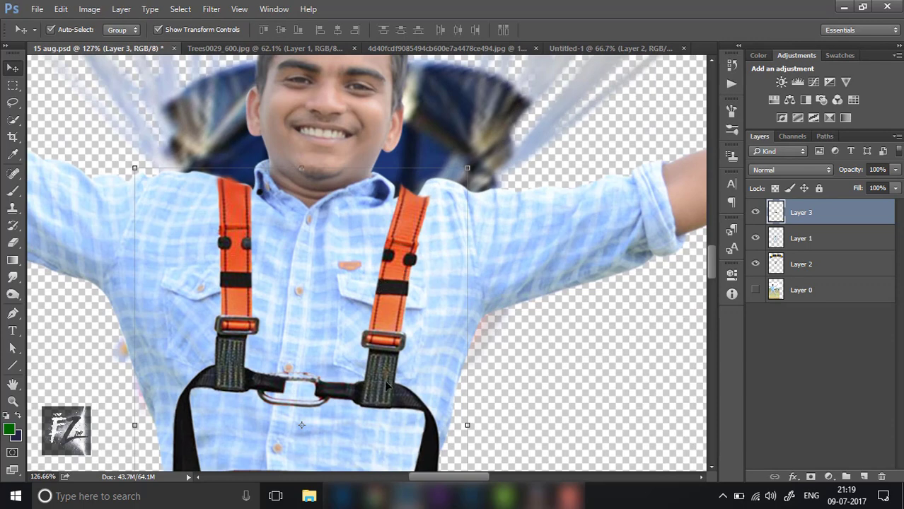
{"action": "left_click_drag", "start_coordinate": [385, 380], "coordinate": [376, 394]}
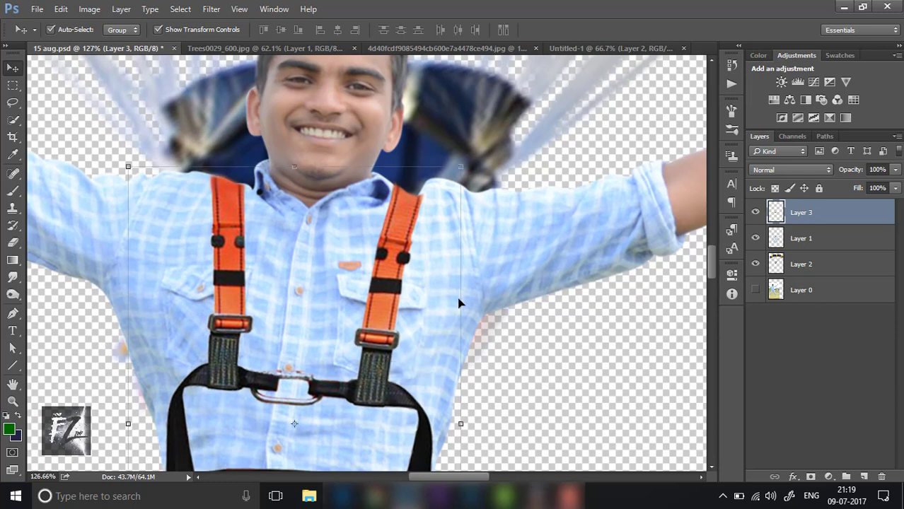
{"action": "scroll", "coordinate": [459, 303], "scroll_direction": "down", "scroll_amount": 2}
- Set up the Smudge tool with a hard round 35 px brush
{"action": "key", "text": "r"}
{"action": "scroll", "coordinate": [432, 180], "scroll_direction": "up", "scroll_amount": 3}
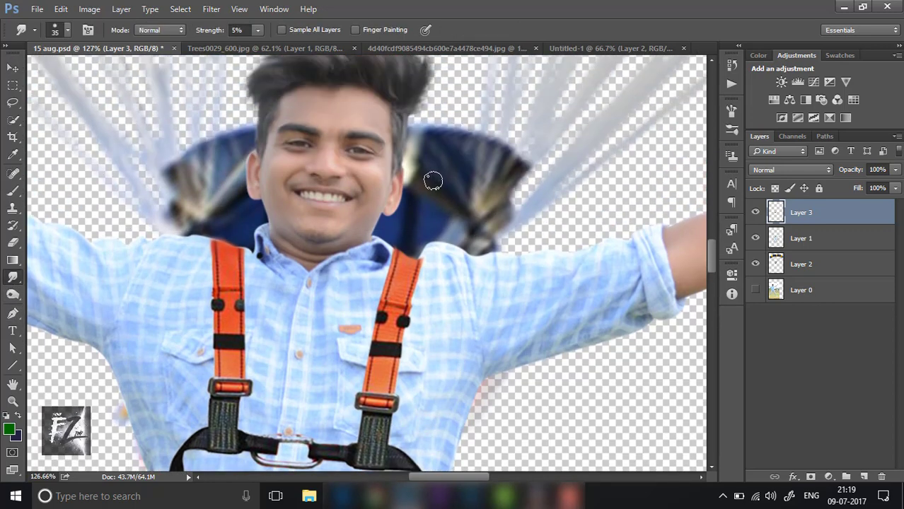
{"action": "right_click", "coordinate": [433, 180]}
{"action": "left_click", "coordinate": [458, 273]}
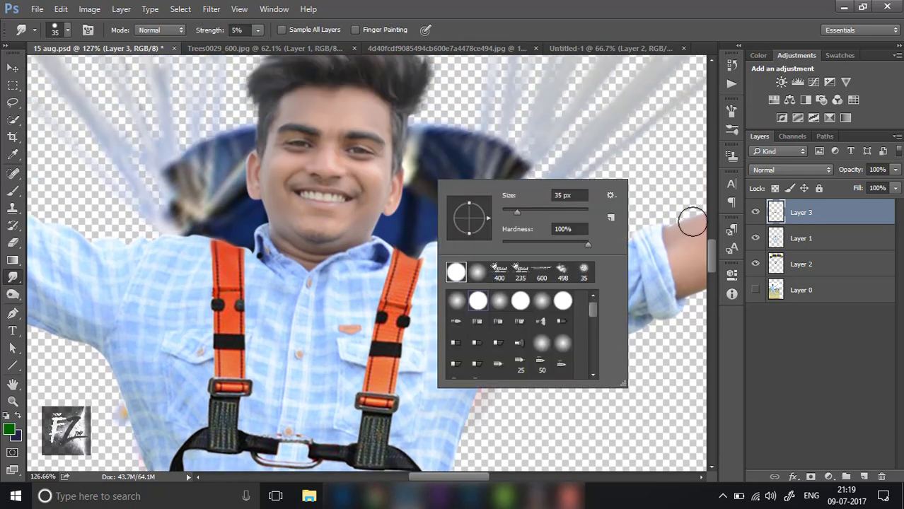
{"action": "key", "text": "Escape"}
- Smudge the strap ends around the shoulders and collar at 65% strength
{"action": "scroll", "coordinate": [495, 276], "scroll_direction": "up", "scroll_amount": 4}
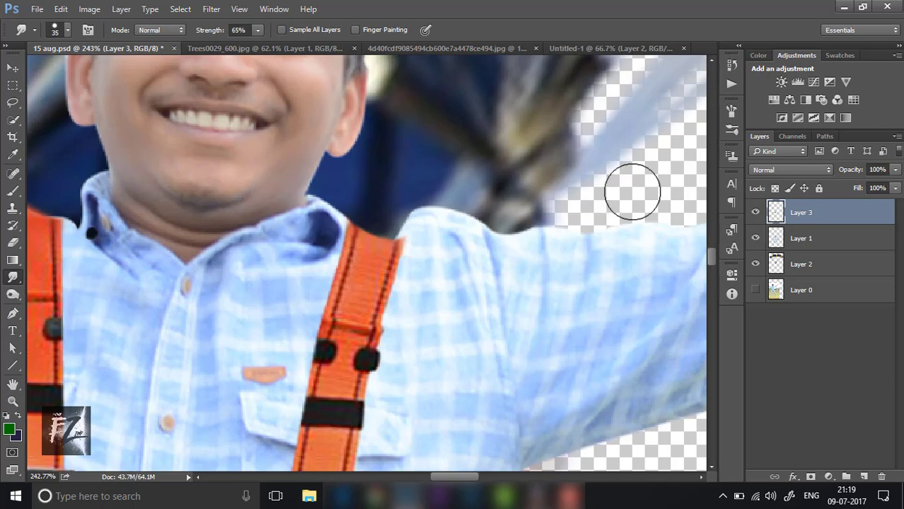
{"action": "scroll", "coordinate": [214, 221], "scroll_direction": "down", "scroll_amount": 2}
{"action": "scroll", "coordinate": [272, 176], "scroll_direction": "left", "scroll_amount": 4}
{"action": "scroll", "coordinate": [424, 198], "scroll_direction": "left", "scroll_amount": 2}
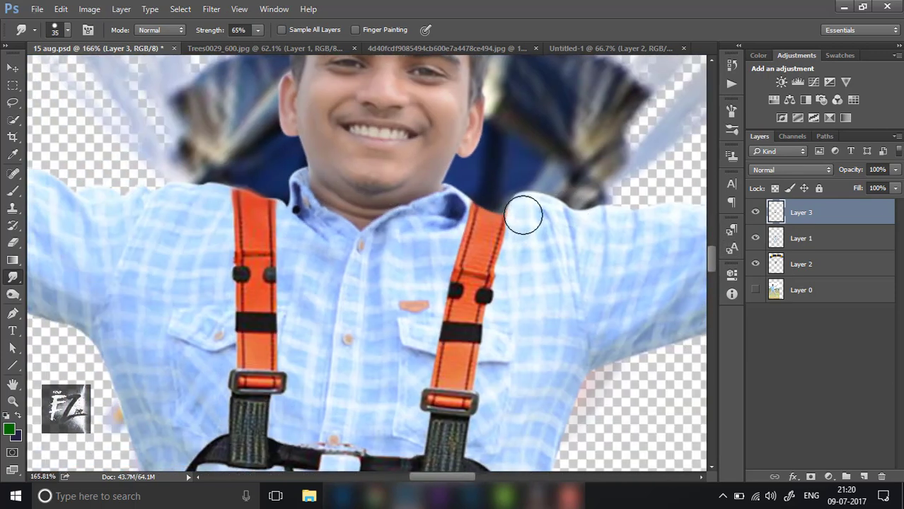
{"action": "scroll", "coordinate": [298, 177], "scroll_direction": "up", "scroll_amount": 2}
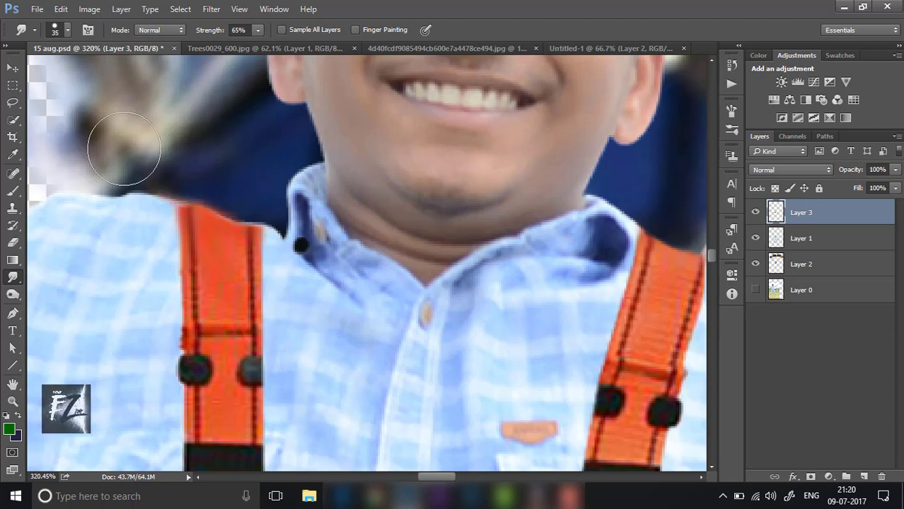
{"action": "scroll", "coordinate": [217, 162], "scroll_direction": "down", "scroll_amount": 2}
{"action": "scroll", "coordinate": [300, 169], "scroll_direction": "down", "scroll_amount": 2}
{"action": "scroll", "coordinate": [256, 160], "scroll_direction": "up", "scroll_amount": 2}
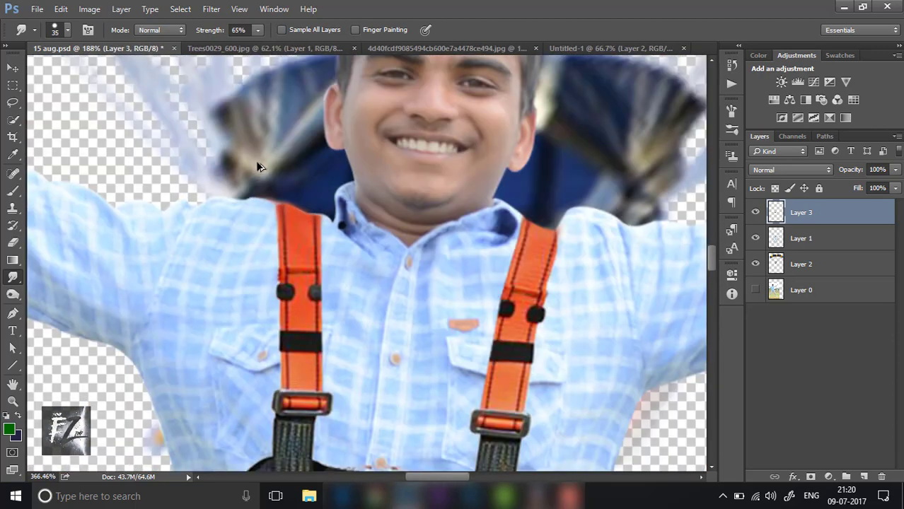
{"action": "scroll", "coordinate": [267, 197], "scroll_direction": "up", "scroll_amount": 2}
{"action": "scroll", "coordinate": [322, 211], "scroll_direction": "down", "scroll_amount": 2}
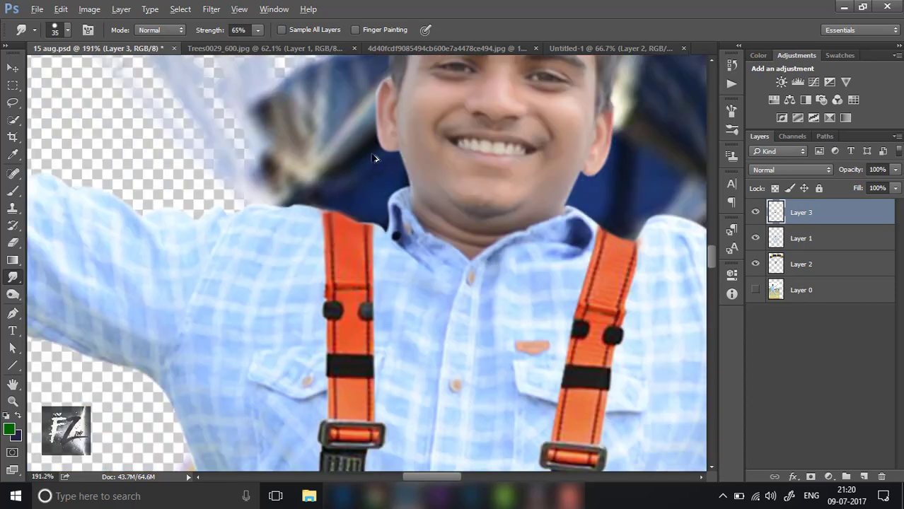
{"action": "scroll", "coordinate": [323, 211], "scroll_direction": "down", "scroll_amount": 1}
{"action": "scroll", "coordinate": [454, 253], "scroll_direction": "up", "scroll_amount": 2}
{"action": "scroll", "coordinate": [520, 282], "scroll_direction": "down", "scroll_amount": 2}
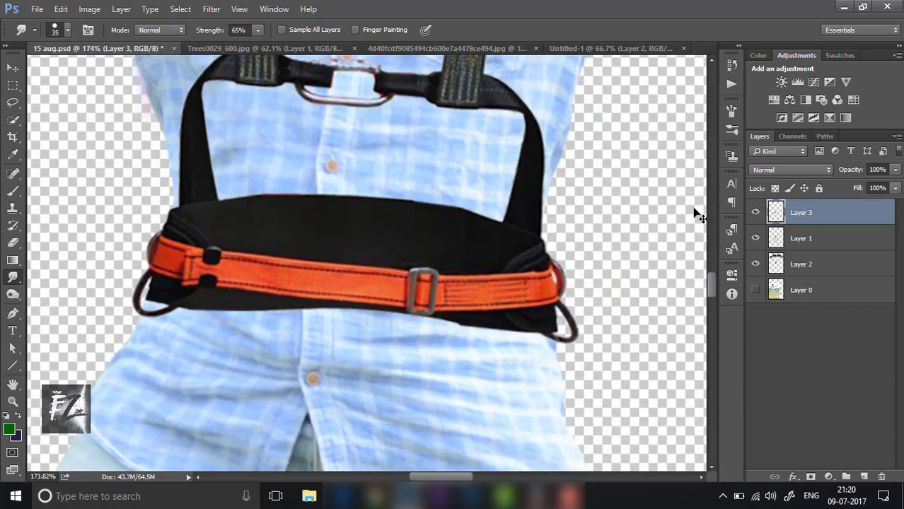
- Warp the harness belt, pulling its right edge slightly inward to fit the waist
{"action": "key", "text": "ctrl+t"}
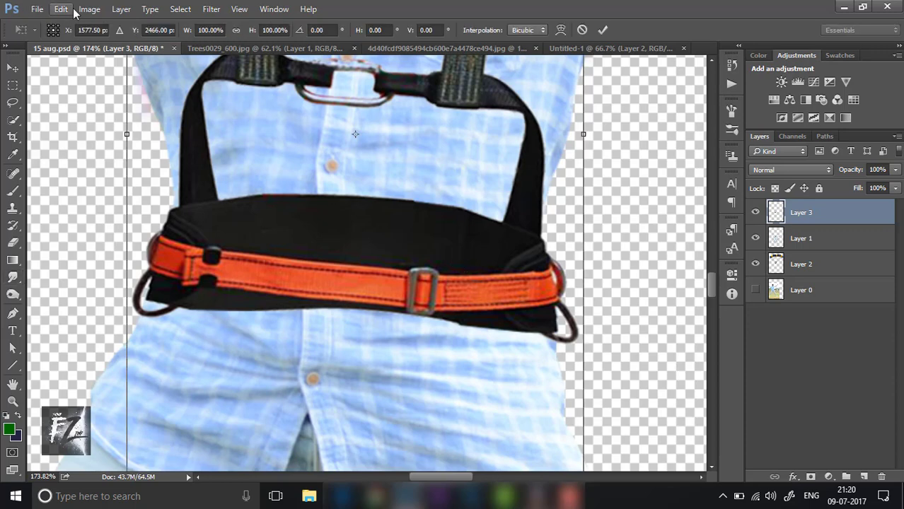
{"action": "left_click", "coordinate": [96, 16]}
{"action": "left_click", "coordinate": [81, 12]}
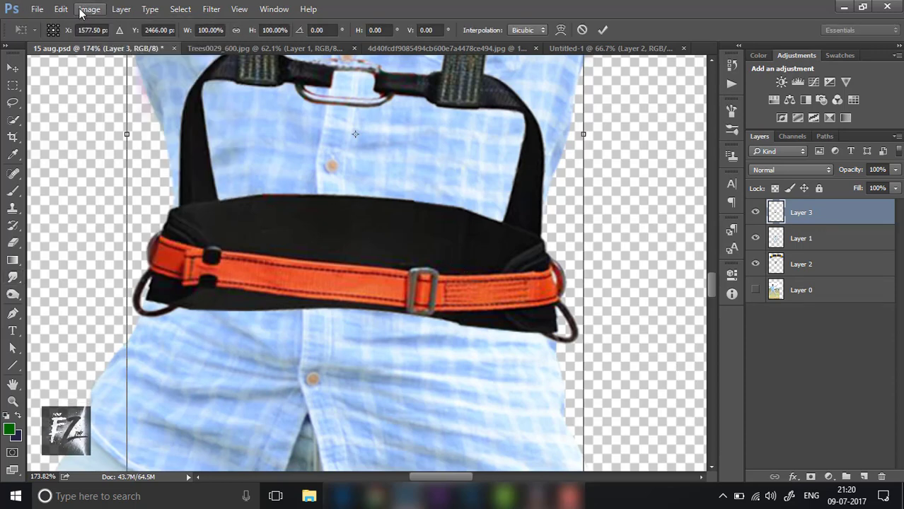
{"action": "right_click", "coordinate": [329, 246]}
{"action": "left_click", "coordinate": [386, 332]}
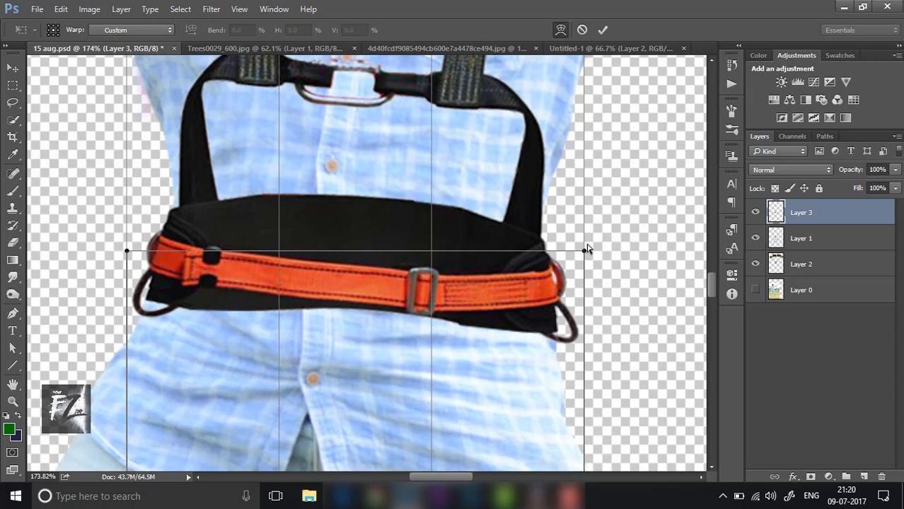
{"action": "left_click_drag", "start_coordinate": [586, 254], "coordinate": [582, 256]}
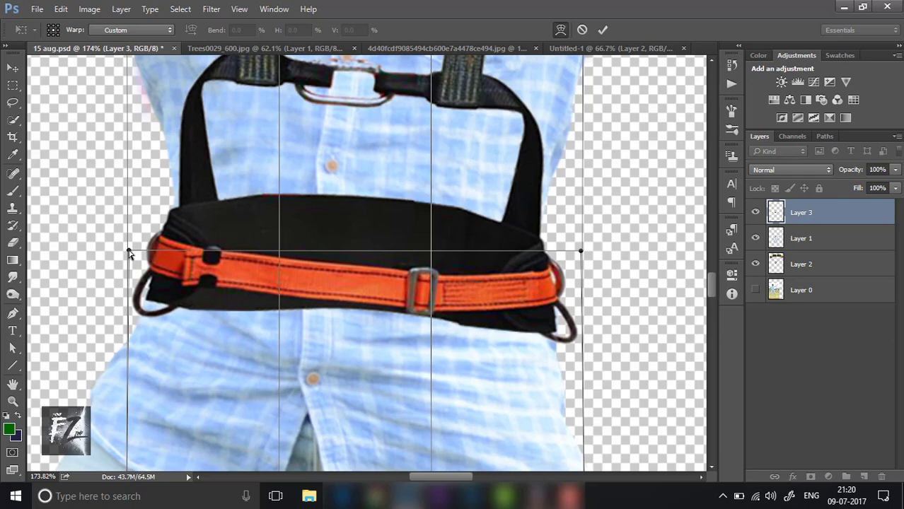
{"action": "key", "text": "Return"}
- Review the composite, then close the Untitled-1 harness document
{"action": "key", "text": "r"}
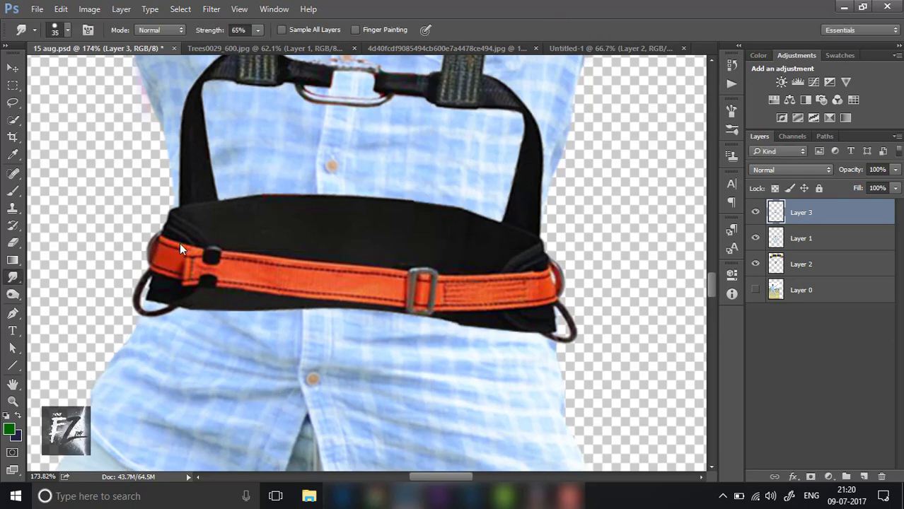
{"action": "scroll", "coordinate": [363, 242], "scroll_direction": "down", "scroll_amount": 5}
{"action": "scroll", "coordinate": [379, 247], "scroll_direction": "down", "scroll_amount": 1}
{"action": "scroll", "coordinate": [393, 229], "scroll_direction": "down", "scroll_amount": 1}
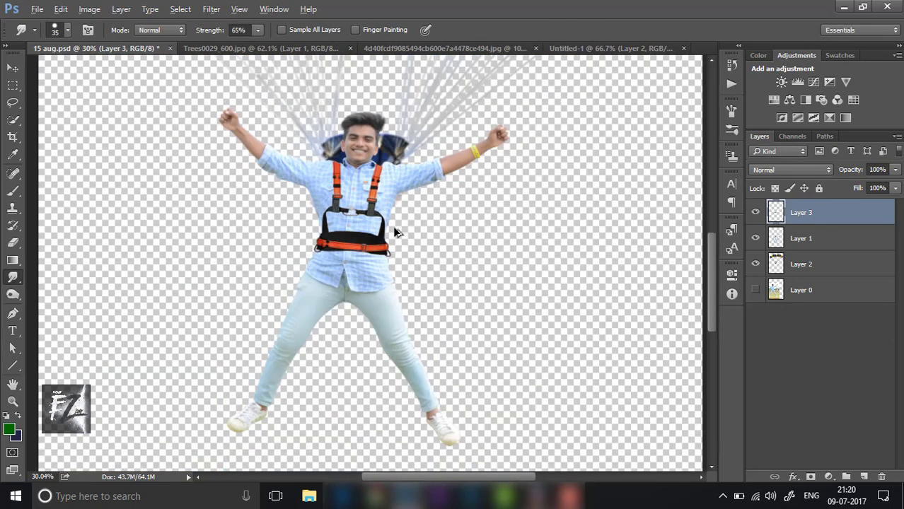
{"action": "scroll", "coordinate": [405, 213], "scroll_direction": "down", "scroll_amount": 1}
{"action": "scroll", "coordinate": [405, 212], "scroll_direction": "up", "scroll_amount": 1}
{"action": "scroll", "coordinate": [405, 213], "scroll_direction": "down", "scroll_amount": 3}
{"action": "scroll", "coordinate": [405, 213], "scroll_direction": "up", "scroll_amount": 1}
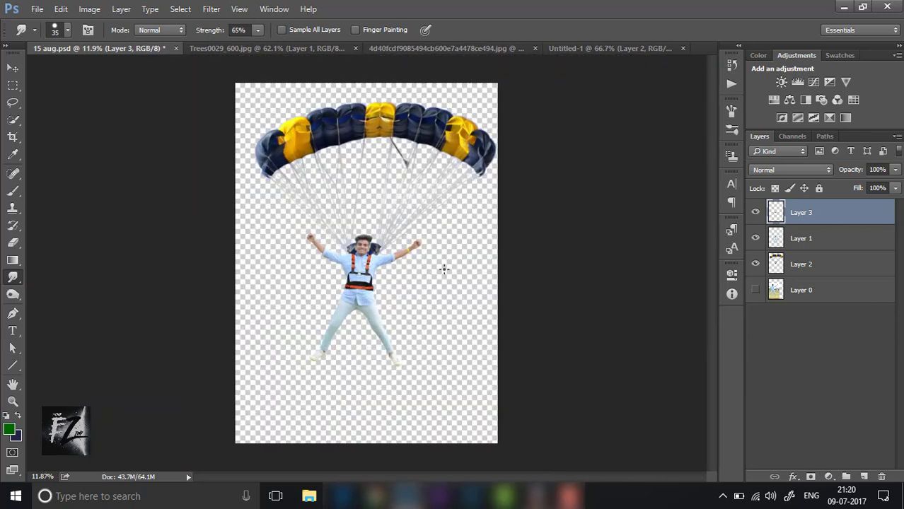
{"action": "scroll", "coordinate": [570, 205], "scroll_direction": "up", "scroll_amount": 1}
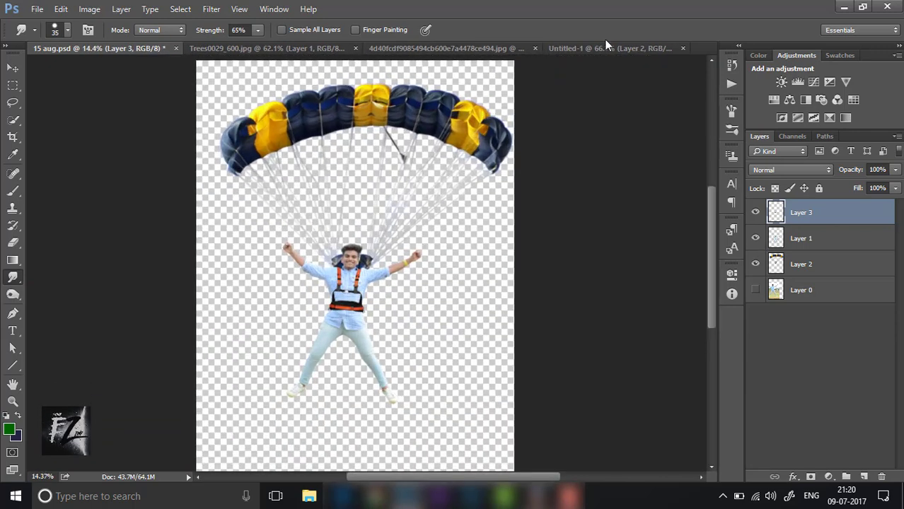
{"action": "left_click", "coordinate": [658, 48]}
{"action": "left_click", "coordinate": [683, 49]}
- Discard Untitled-1 changes and bring the jet-smoke sky in as Layer 4 below the parachutist
{"action": "left_click", "coordinate": [433, 195]}
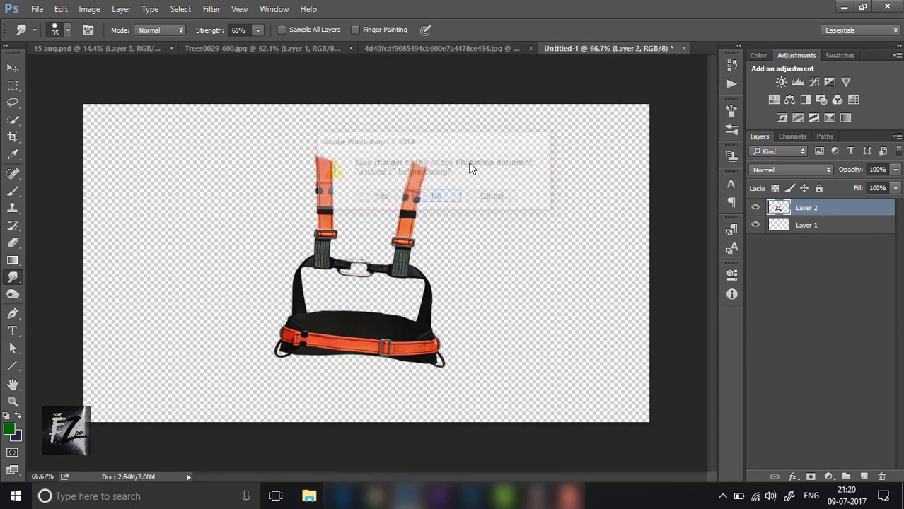
{"action": "left_click", "coordinate": [494, 49]}
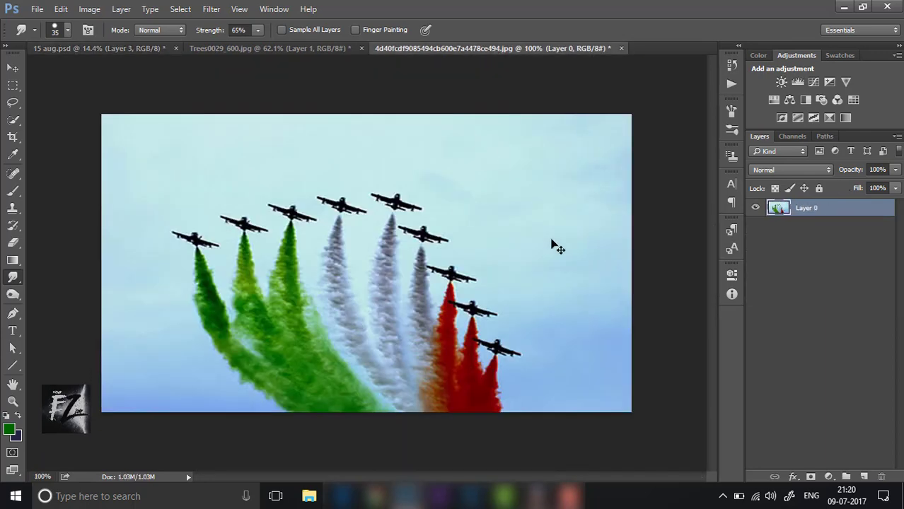
{"action": "mouse_move", "coordinate": [551, 245]}
{"action": "left_mouse_down"}
{"action": "mouse_move", "coordinate": [121, 53]}
{"action": "mouse_move", "coordinate": [400, 247]}
{"action": "left_mouse_up"}
{"action": "left_click_drag", "start_coordinate": [817, 222], "coordinate": [778, 309]}
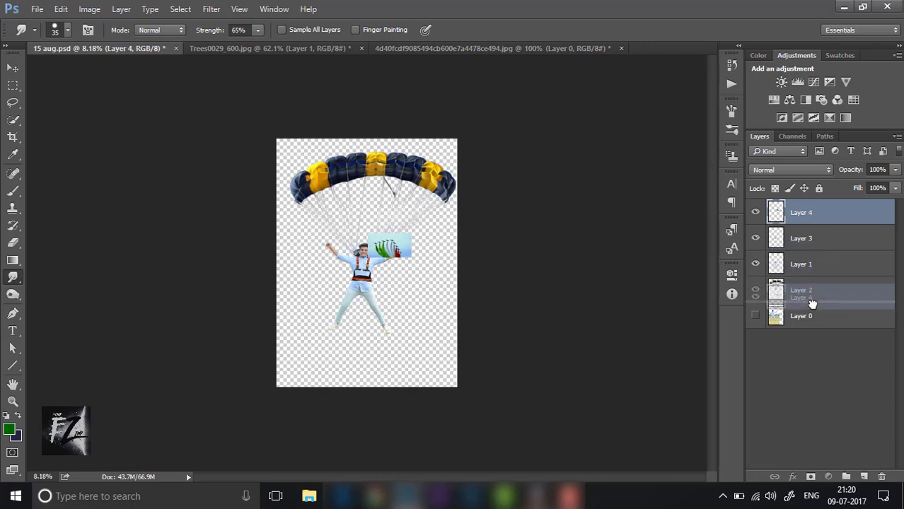
- Free Transform the sky layer, enlarging it to roughly cover the canvas
{"action": "key", "text": "ctrl+t"}
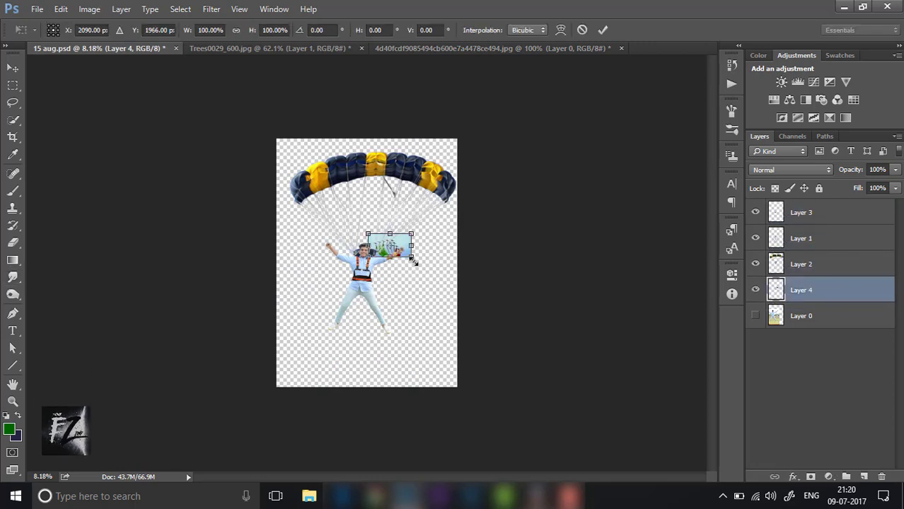
{"action": "left_click_drag", "start_coordinate": [411, 258], "coordinate": [493, 323]}
{"action": "left_click_drag", "start_coordinate": [407, 271], "coordinate": [311, 176]}
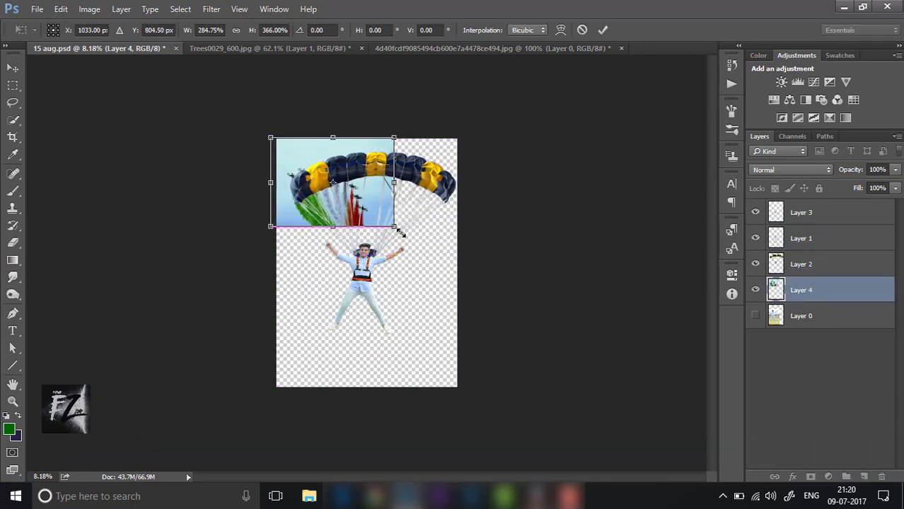
{"action": "mouse_move", "coordinate": [397, 227]}
{"action": "left_mouse_down"}
{"action": "mouse_move", "coordinate": [489, 306]}
{"action": "mouse_move", "coordinate": [464, 320]}
{"action": "mouse_move", "coordinate": [535, 388]}
{"action": "left_mouse_up"}
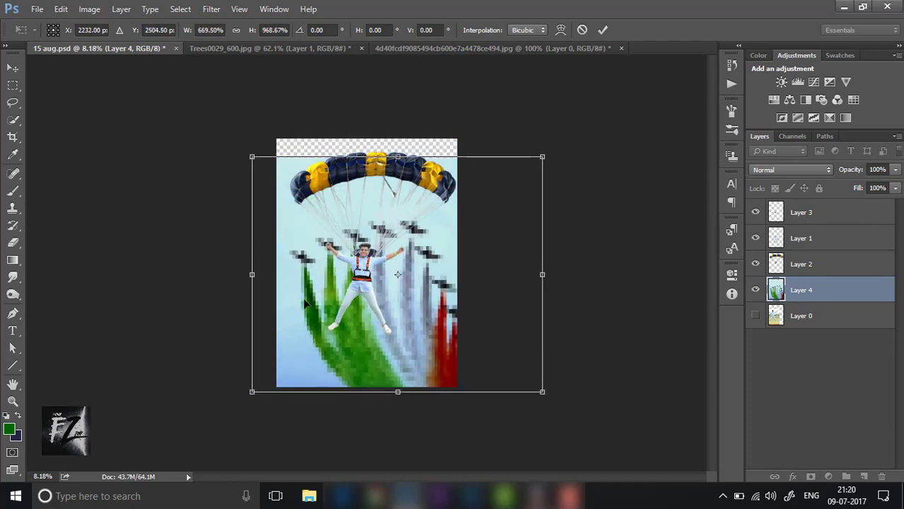
{"action": "left_click_drag", "start_coordinate": [253, 155], "coordinate": [216, 141]}
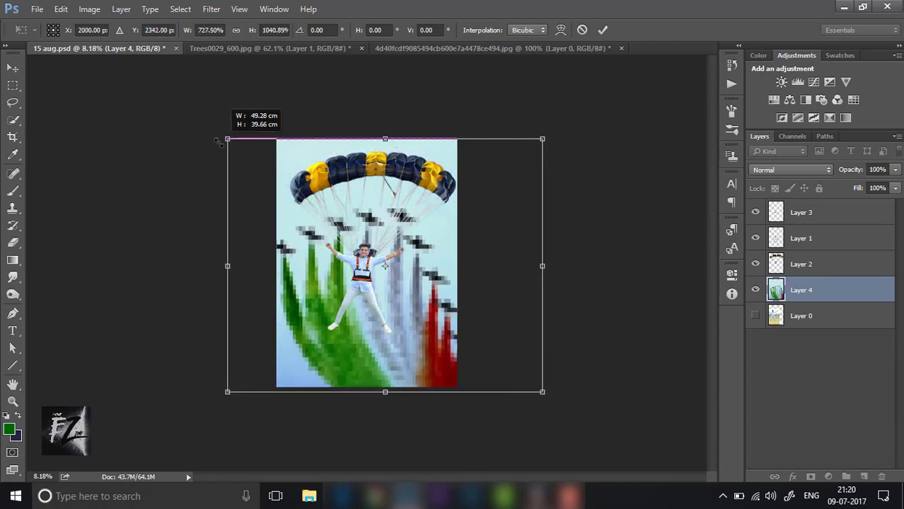
{"action": "left_click_drag", "start_coordinate": [462, 359], "coordinate": [444, 360]}
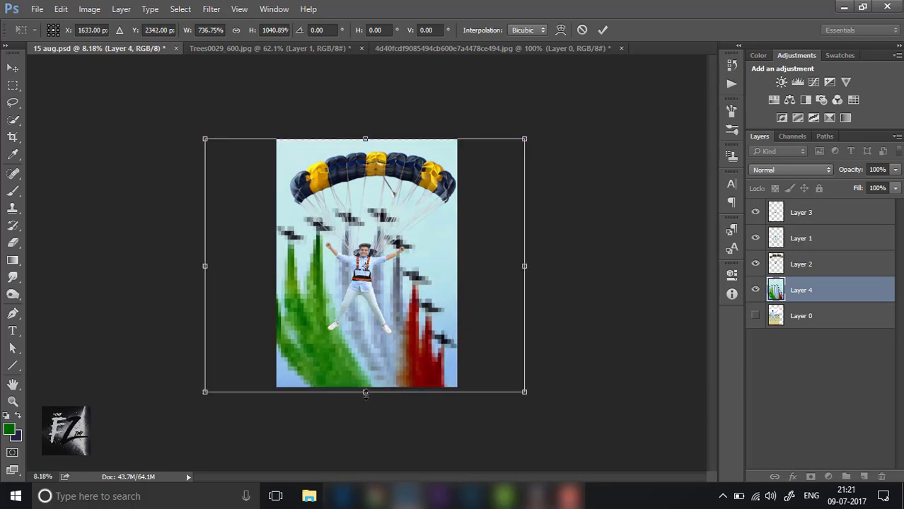
{"action": "left_click_drag", "start_coordinate": [365, 394], "coordinate": [365, 389]}
- Fine-tune the sky's size and position to fill the canvas and commit
{"action": "key", "text": "ctrl+plus"}
{"action": "left_click_drag", "start_coordinate": [553, 415], "coordinate": [591, 436]}
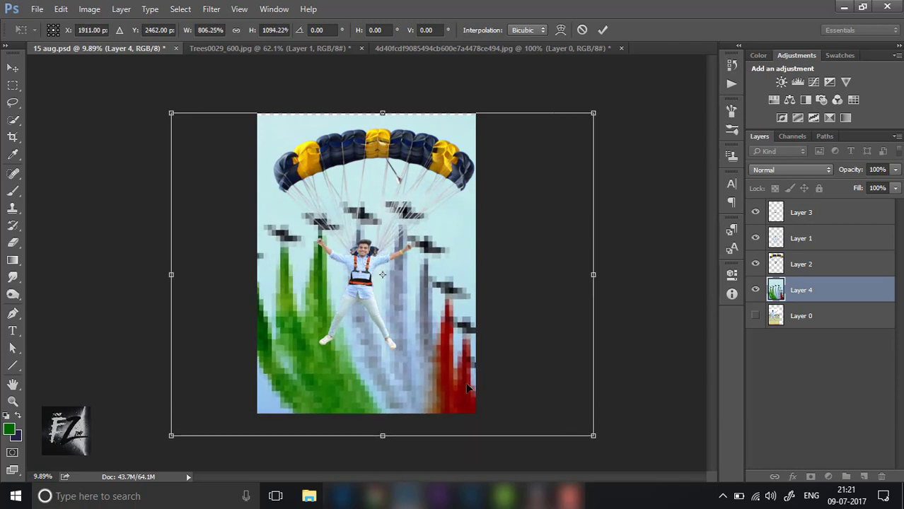
{"action": "left_click_drag", "start_coordinate": [472, 390], "coordinate": [465, 385]}
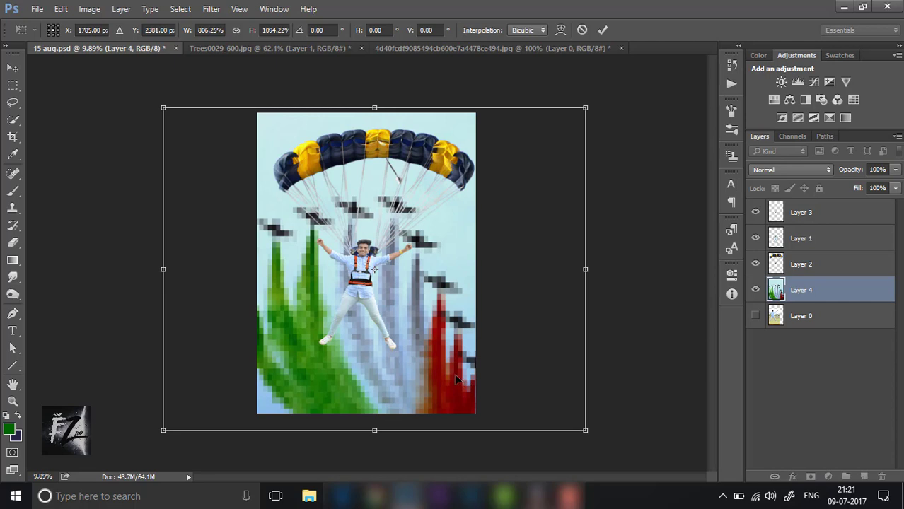
{"action": "left_click_drag", "start_coordinate": [457, 380], "coordinate": [464, 370]}
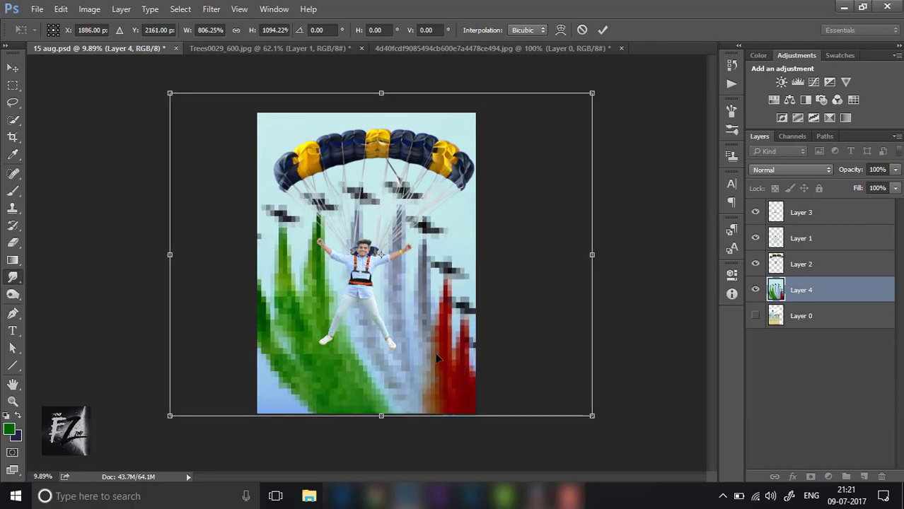
{"action": "key", "text": "Return"}
{"action": "scroll", "coordinate": [410, 352], "scroll_direction": "up", "scroll_amount": 1}
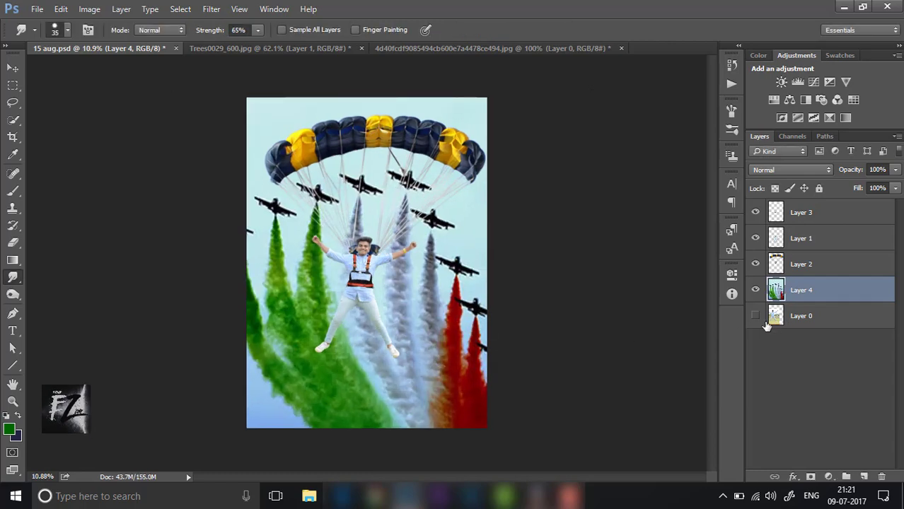
- Blur the Layer 4 sky with Gaussian Blur at a 23.7-pixel radius
{"action": "left_click", "coordinate": [211, 9]}
{"action": "mouse_move", "coordinate": [216, 143]}
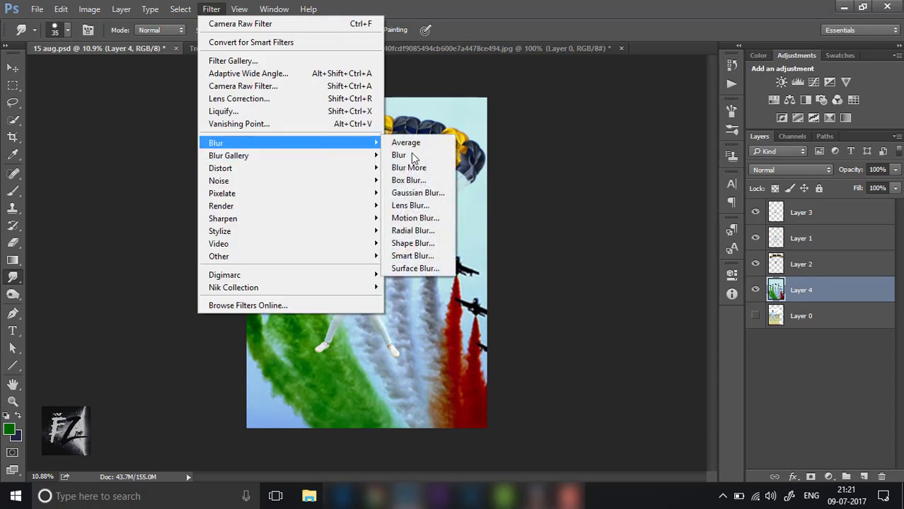
{"action": "left_click", "coordinate": [417, 193]}
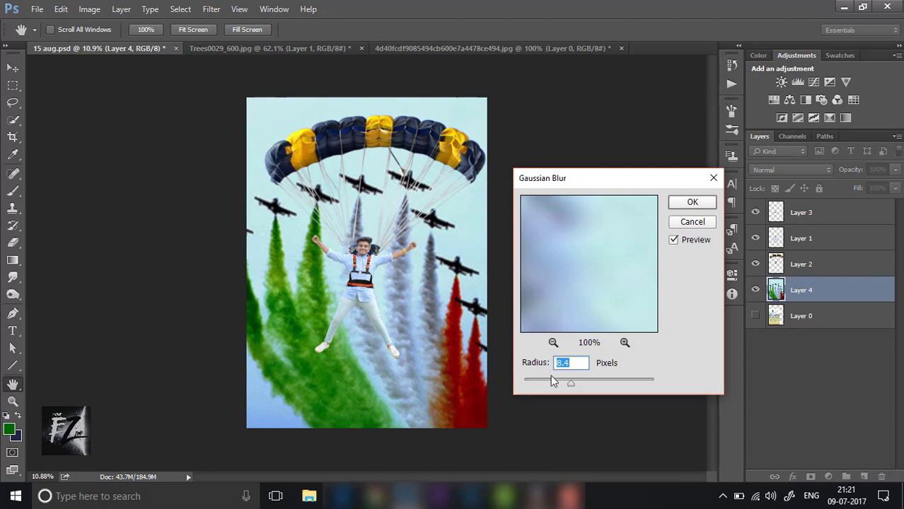
{"action": "left_click_drag", "start_coordinate": [573, 385], "coordinate": [588, 386]}
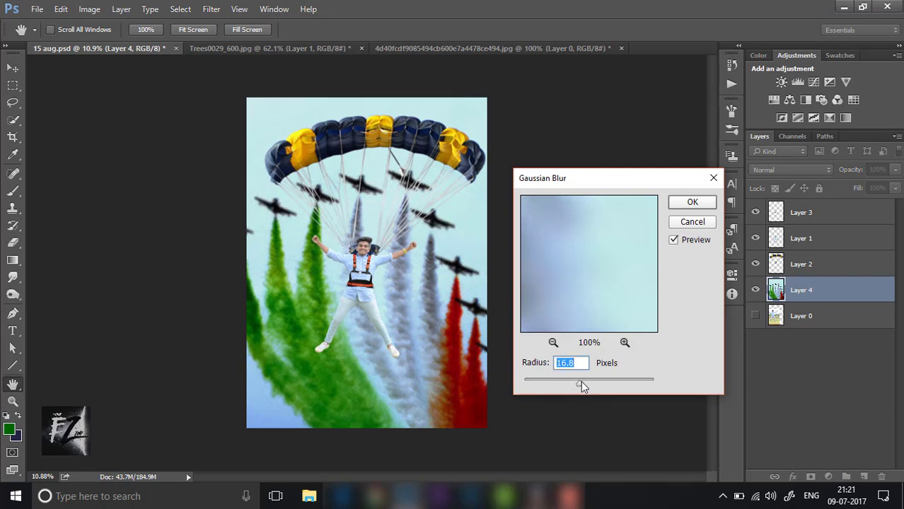
{"action": "left_click_drag", "start_coordinate": [588, 384], "coordinate": [583, 385]}
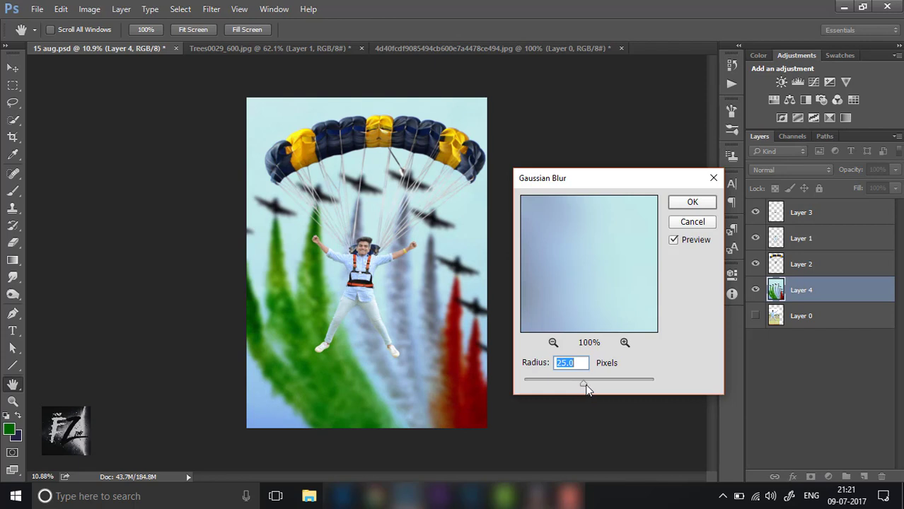
{"action": "left_click_drag", "start_coordinate": [587, 386], "coordinate": [582, 385]}
{"action": "left_click", "coordinate": [693, 203]}
{"action": "key", "text": "r"}
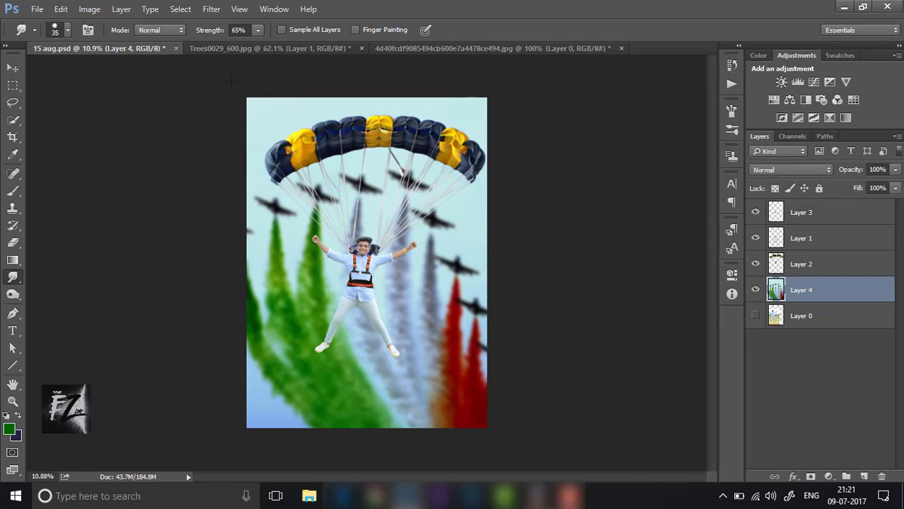
- In Camera Raw Filter, adjust the sky's vibrance and lift its blacks and shadows
{"action": "left_click", "coordinate": [211, 9]}
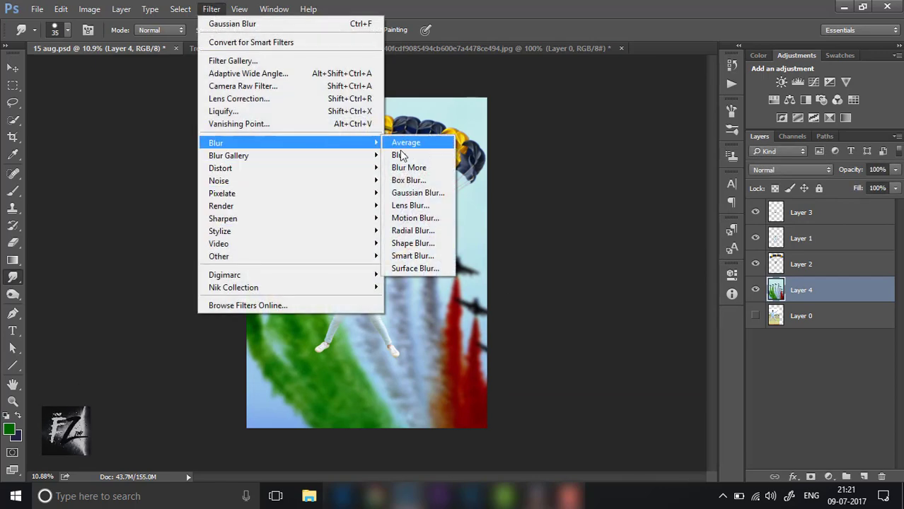
{"action": "left_click", "coordinate": [292, 87]}
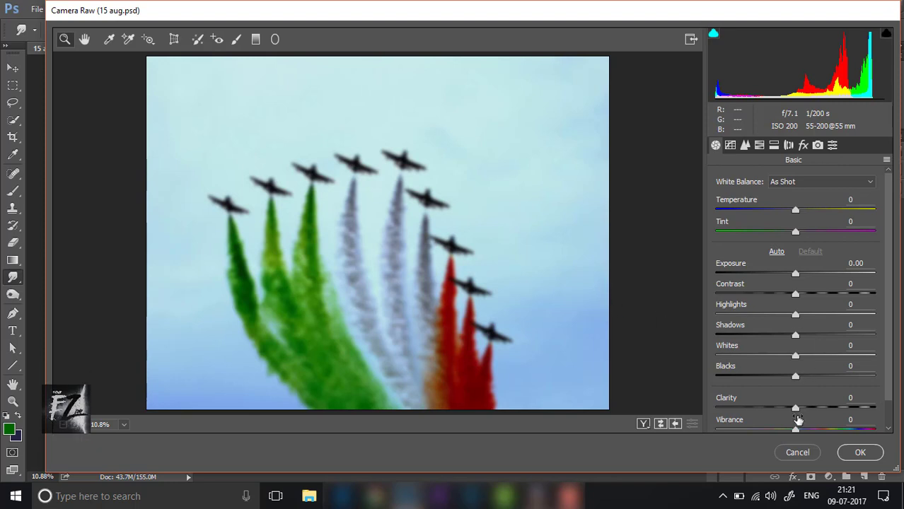
{"action": "scroll", "coordinate": [803, 414], "scroll_direction": "down", "scroll_amount": 2}
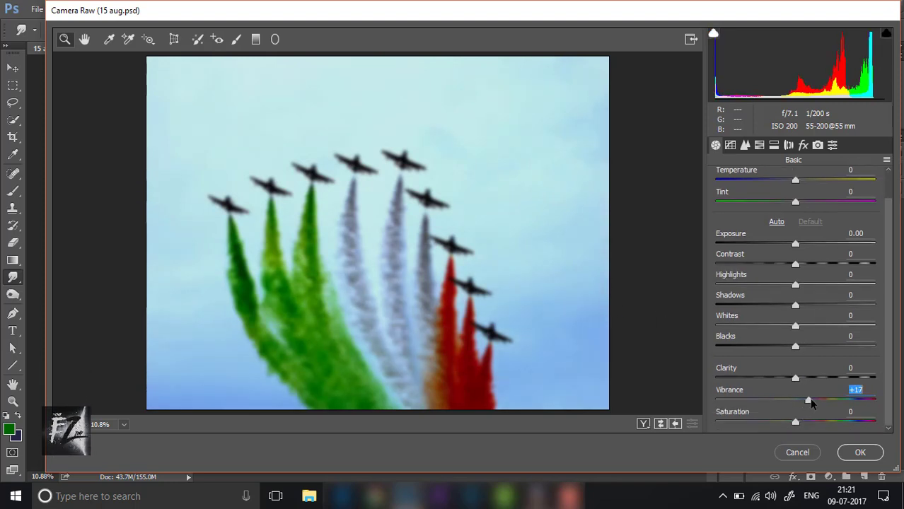
{"action": "left_click_drag", "start_coordinate": [811, 402], "coordinate": [799, 400]}
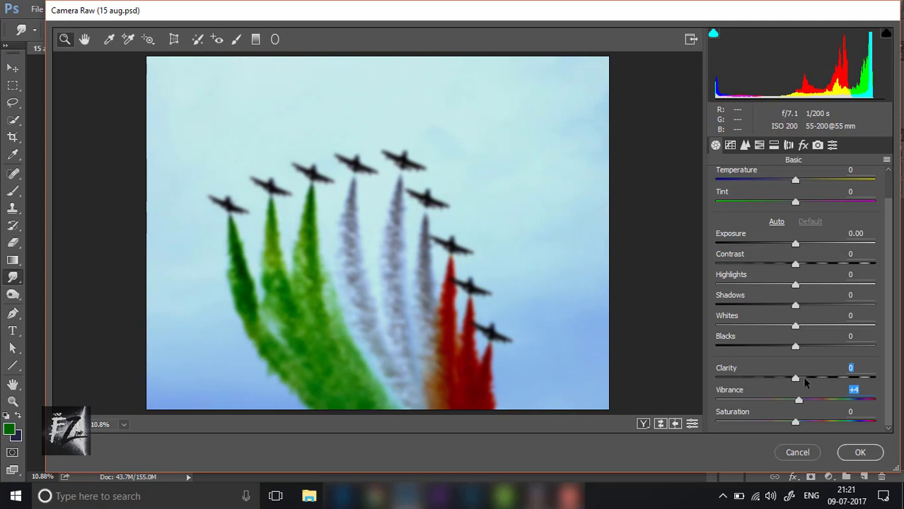
{"action": "mouse_move", "coordinate": [795, 346]}
{"action": "left_mouse_down"}
{"action": "mouse_move", "coordinate": [812, 348]}
{"action": "mouse_move", "coordinate": [762, 326]}
{"action": "left_mouse_up"}
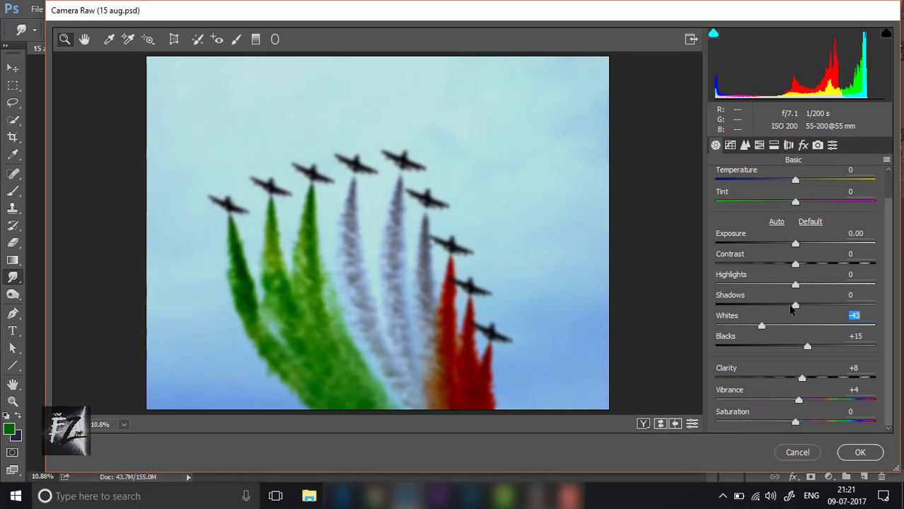
{"action": "mouse_move", "coordinate": [792, 306]}
{"action": "left_mouse_down"}
{"action": "mouse_move", "coordinate": [820, 307]}
{"action": "mouse_move", "coordinate": [804, 312]}
{"action": "left_mouse_up"}
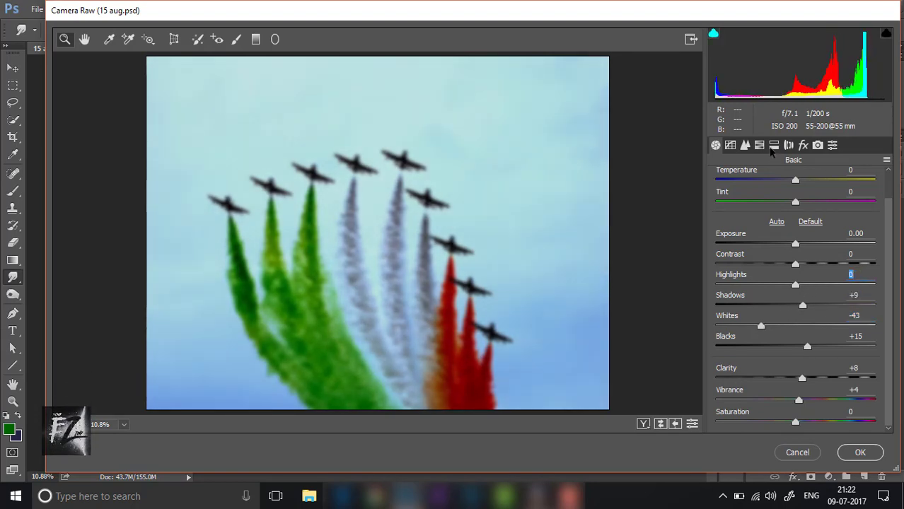
- Raise HSL saturation: Aquas +56, Greens +29, Reds +27
{"action": "left_click", "coordinate": [759, 145]}
{"action": "left_click", "coordinate": [760, 199]}
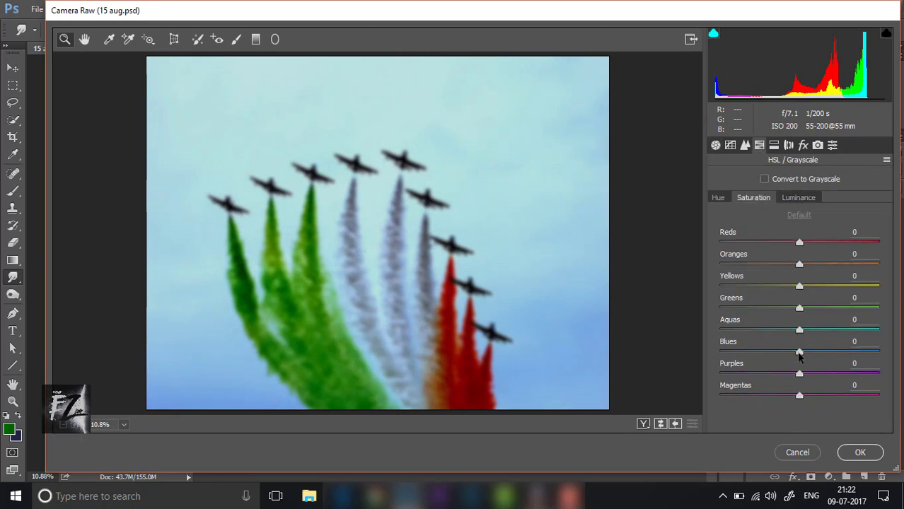
{"action": "left_click", "coordinate": [844, 329]}
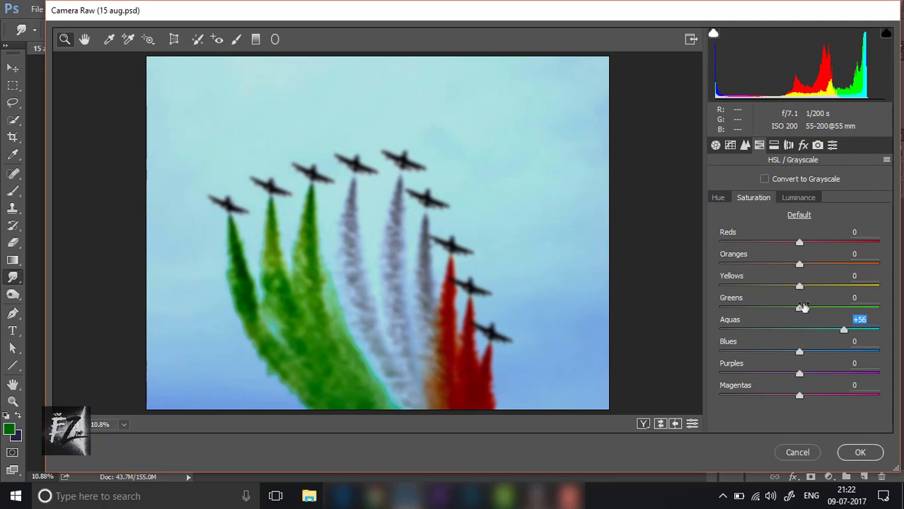
{"action": "left_click_drag", "start_coordinate": [832, 311], "coordinate": [822, 309]}
{"action": "left_click_drag", "start_coordinate": [816, 243], "coordinate": [821, 242]}
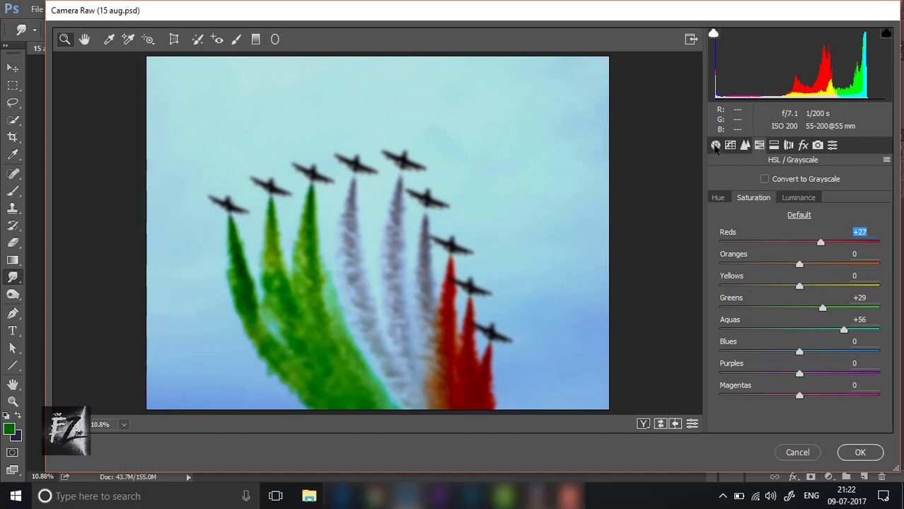
- Increase Clarity to +11 and apply the Camera Raw grade
{"action": "left_click", "coordinate": [715, 145]}
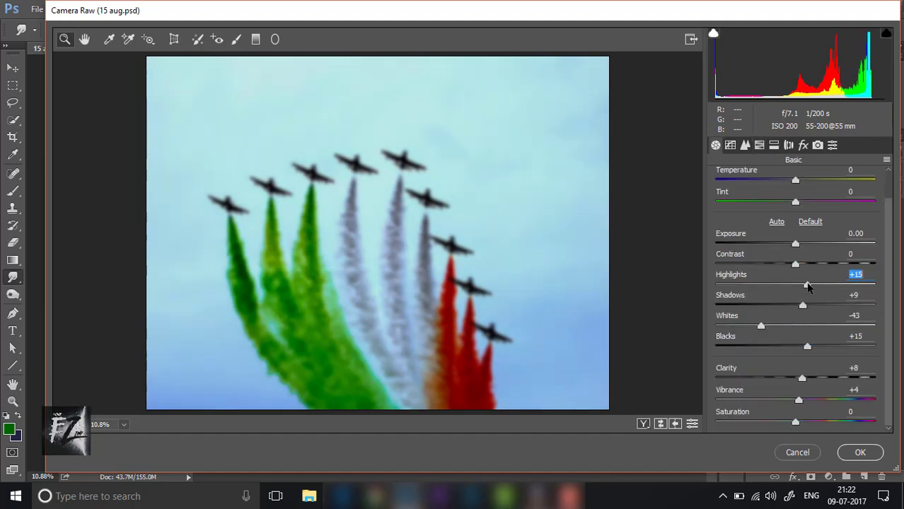
{"action": "left_click_drag", "start_coordinate": [801, 378], "coordinate": [803, 379]}
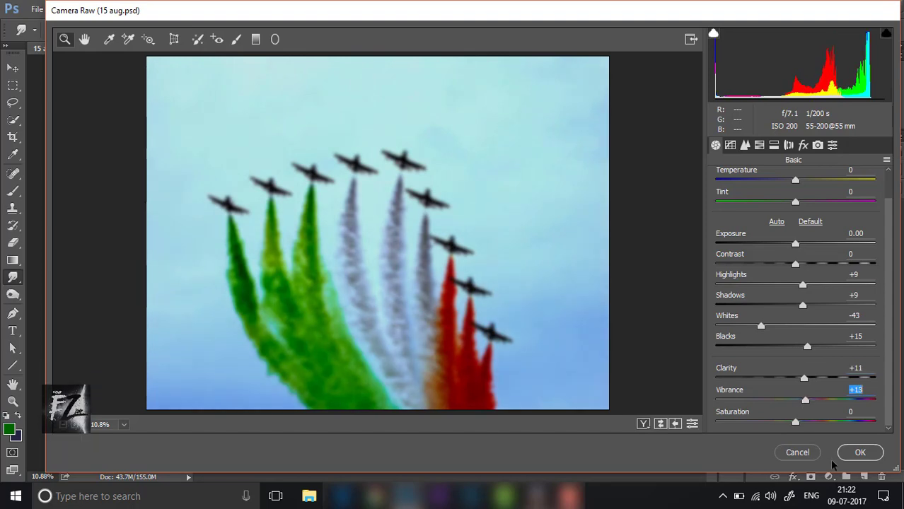
{"action": "left_click", "coordinate": [859, 452]}
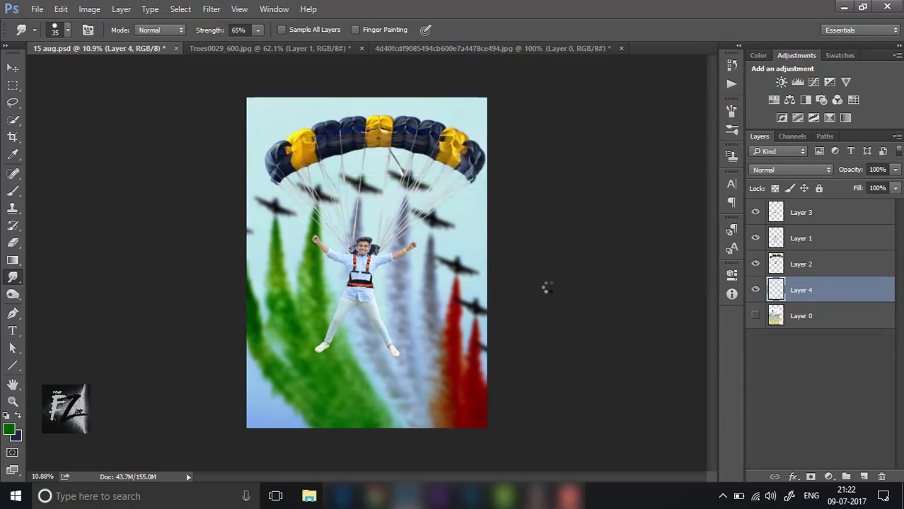
- Switch to the Move tool and close the airplane document without saving
{"action": "left_click", "coordinate": [12, 68]}
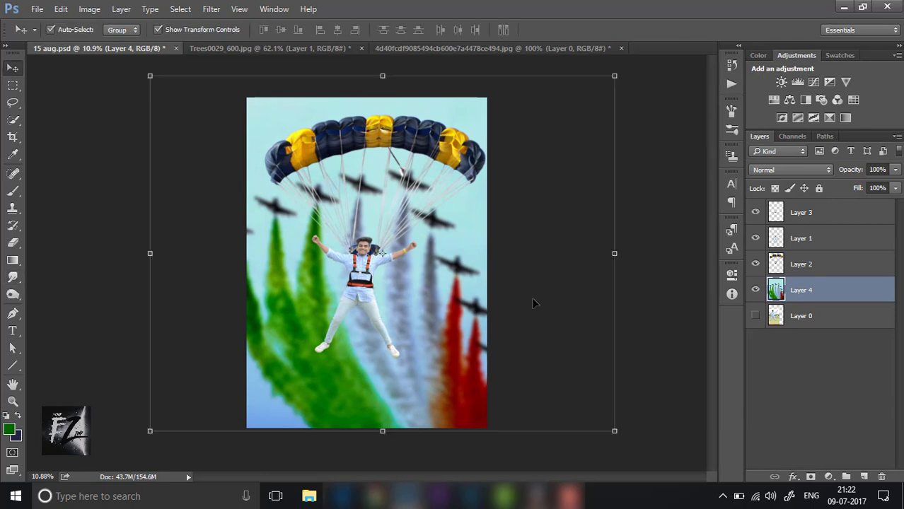
{"action": "left_click", "coordinate": [407, 51]}
{"action": "left_click", "coordinate": [283, 47]}
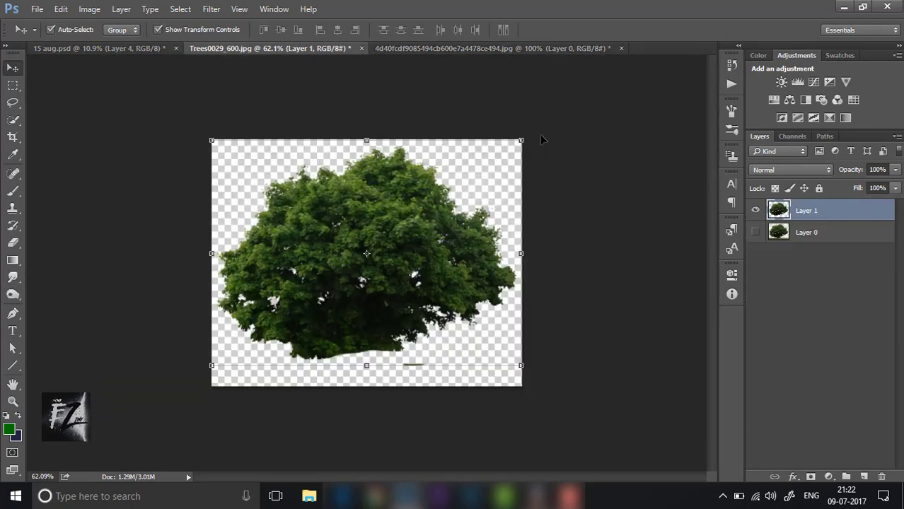
{"action": "left_click", "coordinate": [620, 48]}
{"action": "left_click", "coordinate": [446, 206]}
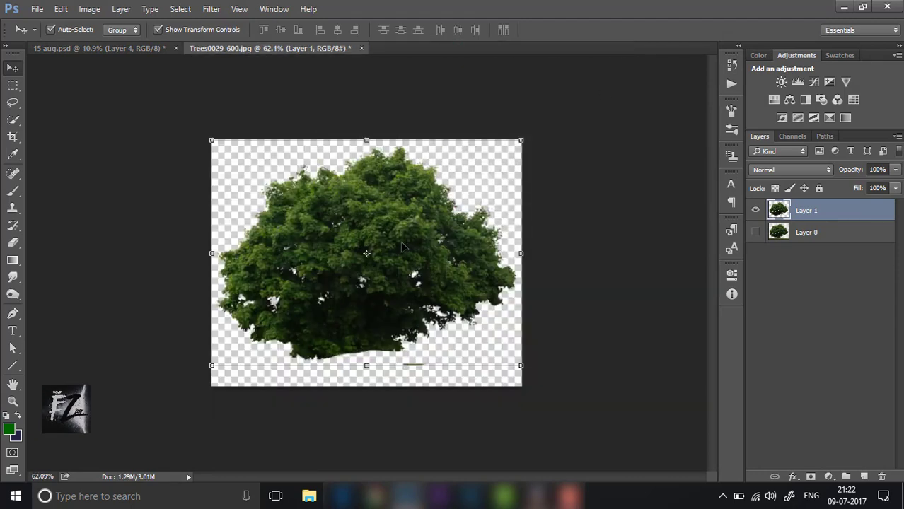
- Drag the Trees0029_600.jpg tree into 15 aug.psd as Layer 5, enlarged at the lower-right corner
{"action": "mouse_move", "coordinate": [402, 246]}
{"action": "left_mouse_down"}
{"action": "mouse_move", "coordinate": [152, 48]}
{"action": "mouse_move", "coordinate": [447, 407]}
{"action": "mouse_move", "coordinate": [380, 325]}
{"action": "left_mouse_up"}
{"action": "left_click_drag", "start_coordinate": [419, 347], "coordinate": [484, 401]}
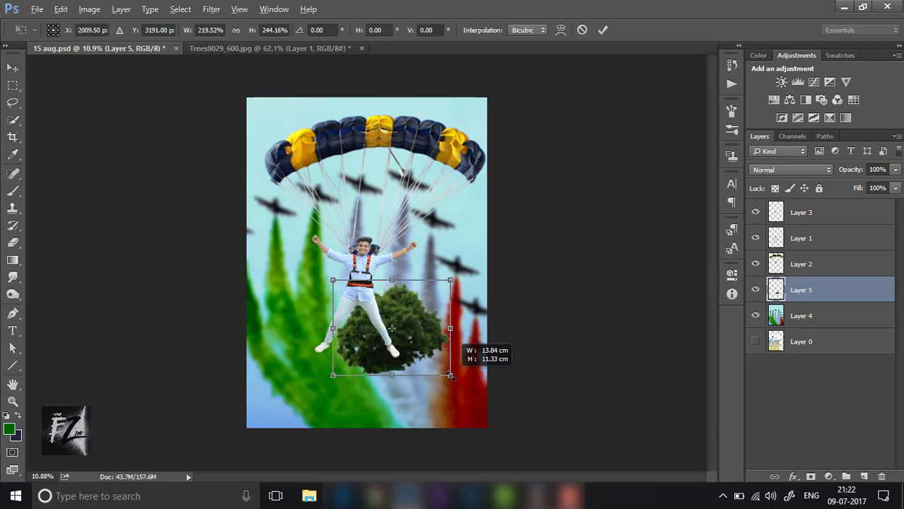
{"action": "left_click_drag", "start_coordinate": [450, 368], "coordinate": [499, 422]}
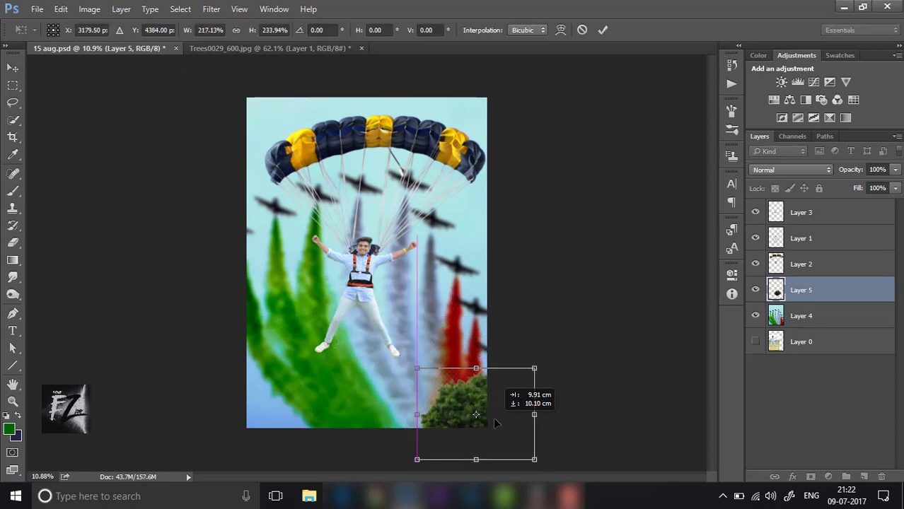
{"action": "key", "text": "Return"}
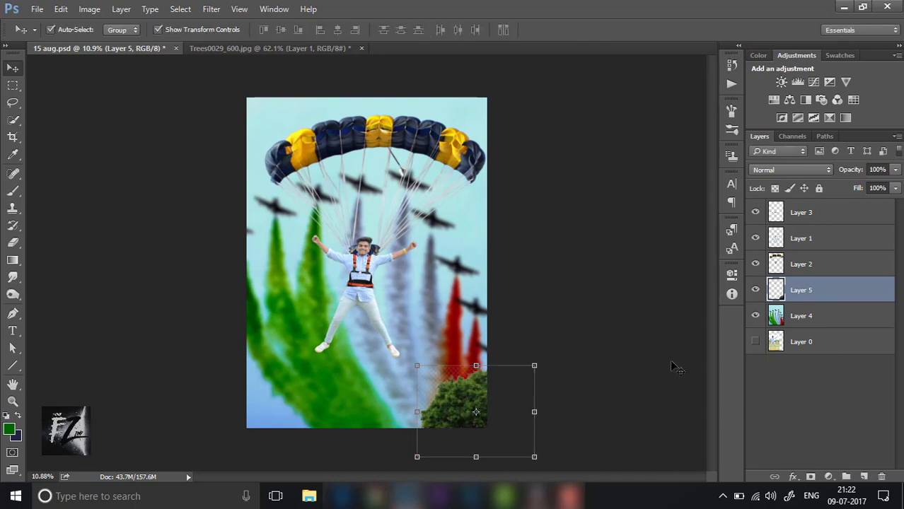
{"action": "scroll", "coordinate": [637, 368], "scroll_direction": "up", "scroll_amount": 2, "text": "alt"}
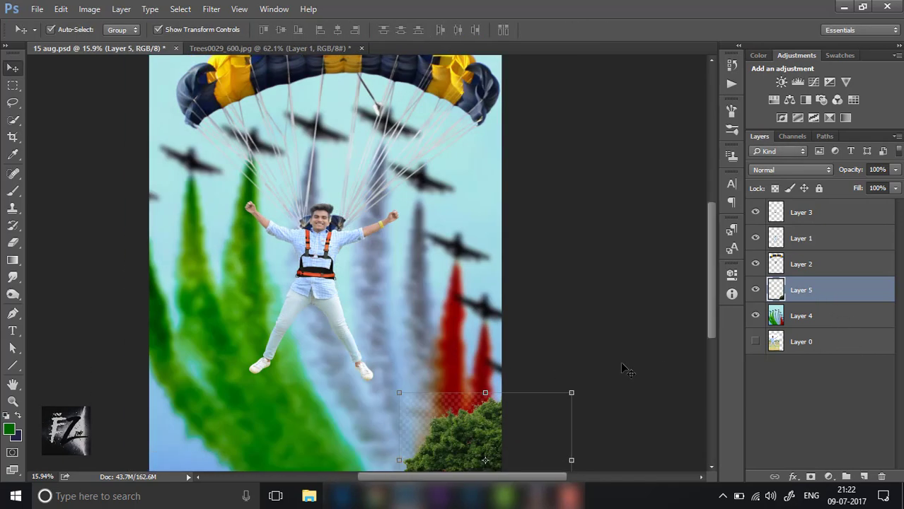
{"action": "scroll", "coordinate": [622, 368], "scroll_direction": "down", "scroll_amount": 4}
- Move the tree below the parachutist and erase leftover fringe along its left and lower edges
{"action": "left_click_drag", "start_coordinate": [475, 297], "coordinate": [329, 238]}
{"action": "scroll", "coordinate": [343, 205], "scroll_direction": "up", "scroll_amount": 3, "text": "alt"}
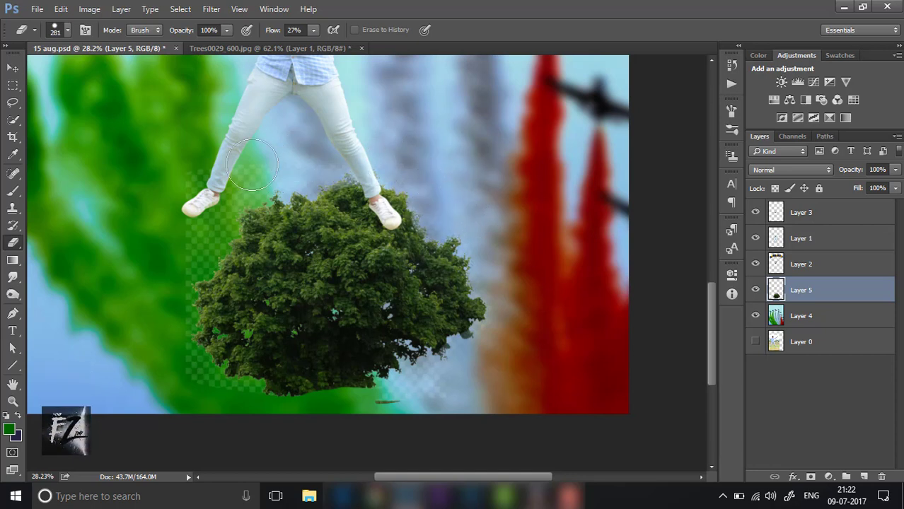
{"action": "mouse_move", "coordinate": [191, 259]}
{"action": "left_mouse_down"}
{"action": "mouse_move", "coordinate": [159, 336]}
{"action": "mouse_move", "coordinate": [182, 400]}
{"action": "mouse_move", "coordinate": [194, 374]}
{"action": "left_mouse_up"}
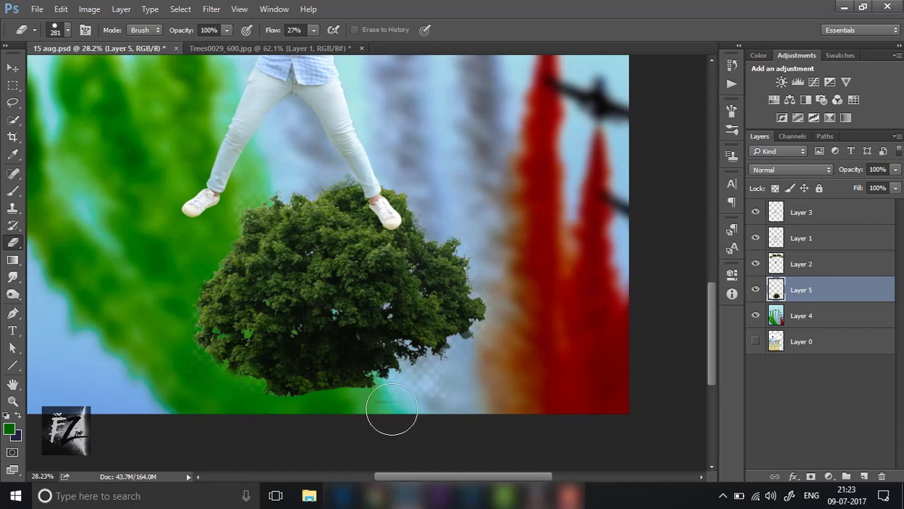
{"action": "left_click_drag", "start_coordinate": [391, 409], "coordinate": [435, 400]}
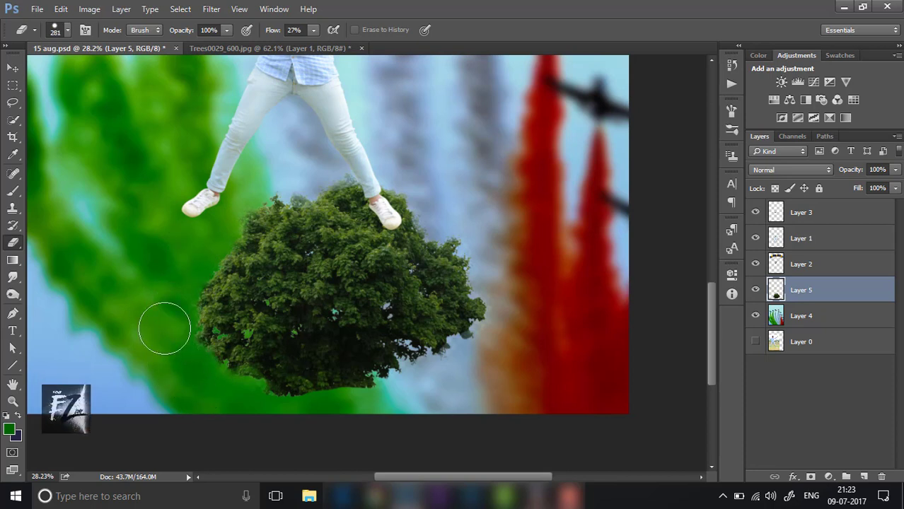
{"action": "scroll", "coordinate": [369, 309], "scroll_direction": "down", "scroll_amount": 1}
- Alt-drag tree copies to form a treeline along the bottom, adjusting the left and right trees
{"action": "left_click_drag", "start_coordinate": [369, 309], "coordinate": [546, 383]}
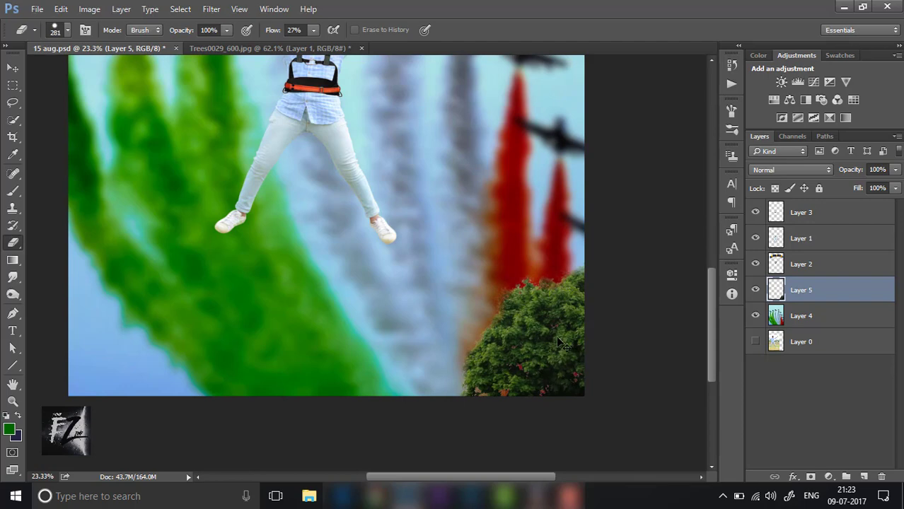
{"action": "mouse_move", "coordinate": [558, 339]}
{"action": "left_mouse_down"}
{"action": "mouse_move", "coordinate": [451, 388]}
{"action": "mouse_move", "coordinate": [339, 389]}
{"action": "mouse_move", "coordinate": [175, 295]}
{"action": "mouse_move", "coordinate": [149, 303]}
{"action": "left_mouse_up"}
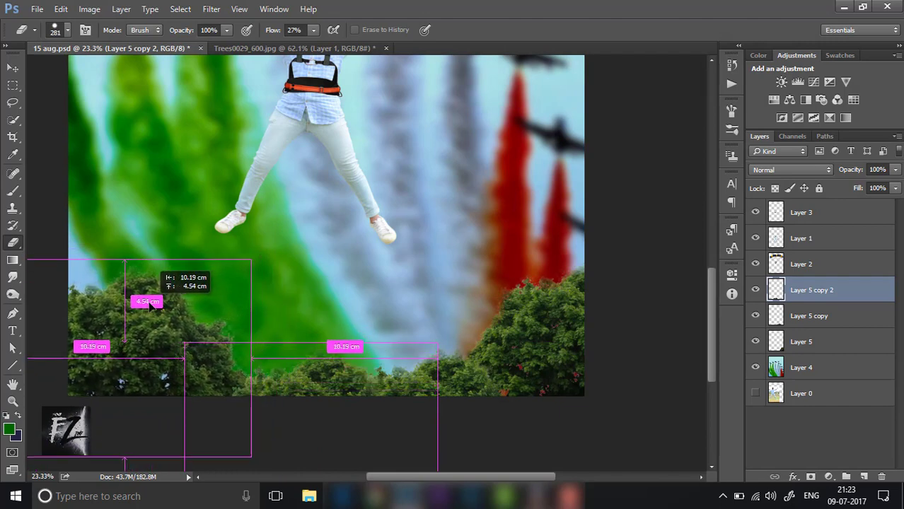
{"action": "mouse_move", "coordinate": [322, 391]}
{"action": "left_mouse_down"}
{"action": "mouse_move", "coordinate": [314, 382]}
{"action": "mouse_move", "coordinate": [324, 383]}
{"action": "left_mouse_up"}
{"action": "left_click_drag", "start_coordinate": [182, 368], "coordinate": [204, 350]}
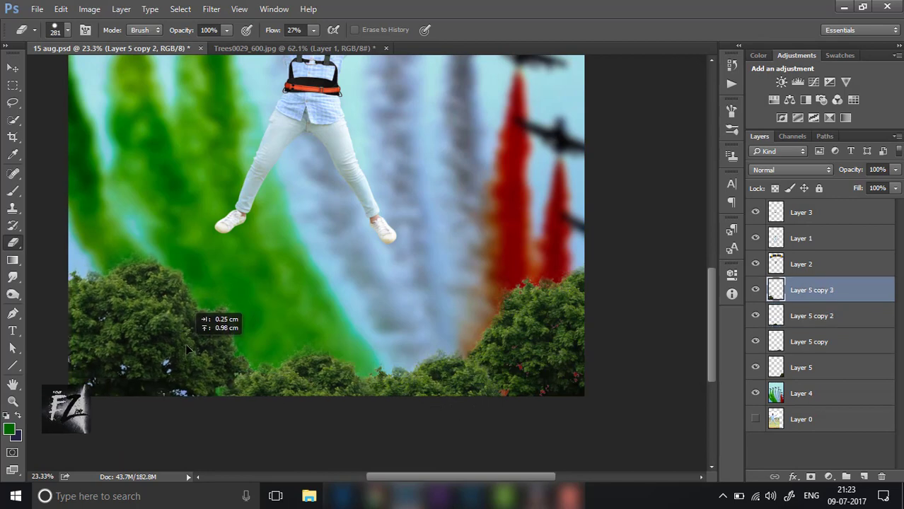
{"action": "left_click_drag", "start_coordinate": [584, 369], "coordinate": [556, 361]}
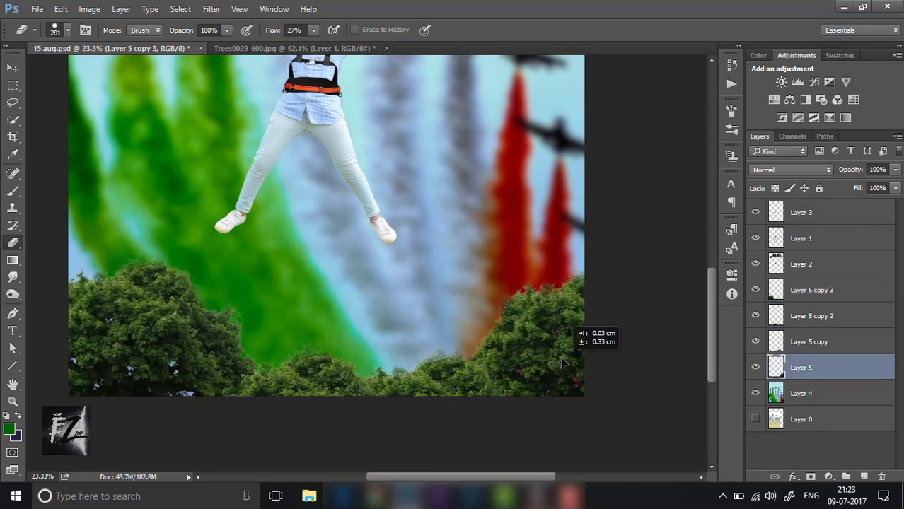
{"action": "key", "text": "ctrl+0"}
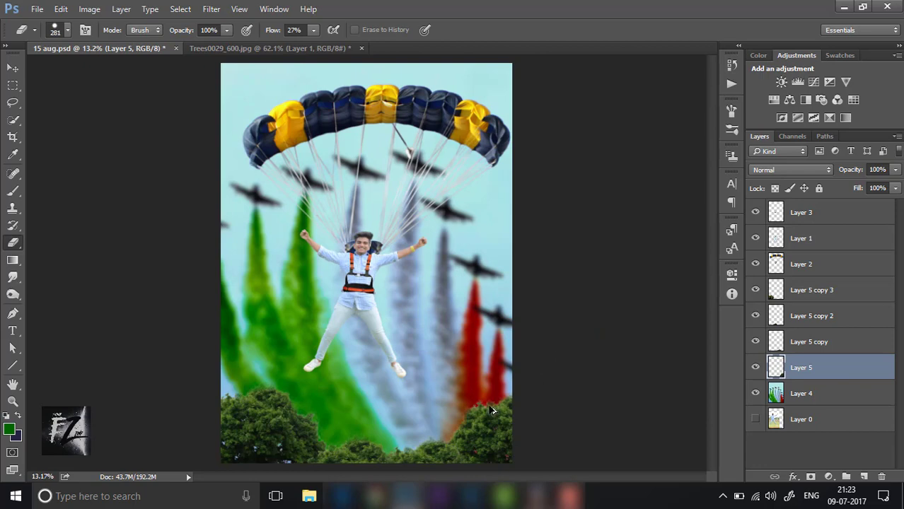
{"action": "scroll", "coordinate": [493, 411], "scroll_direction": "up", "scroll_amount": 1}
{"action": "scroll", "coordinate": [439, 384], "scroll_direction": "up", "scroll_amount": 3}
{"action": "scroll", "coordinate": [488, 318], "scroll_direction": "up", "scroll_amount": 3}
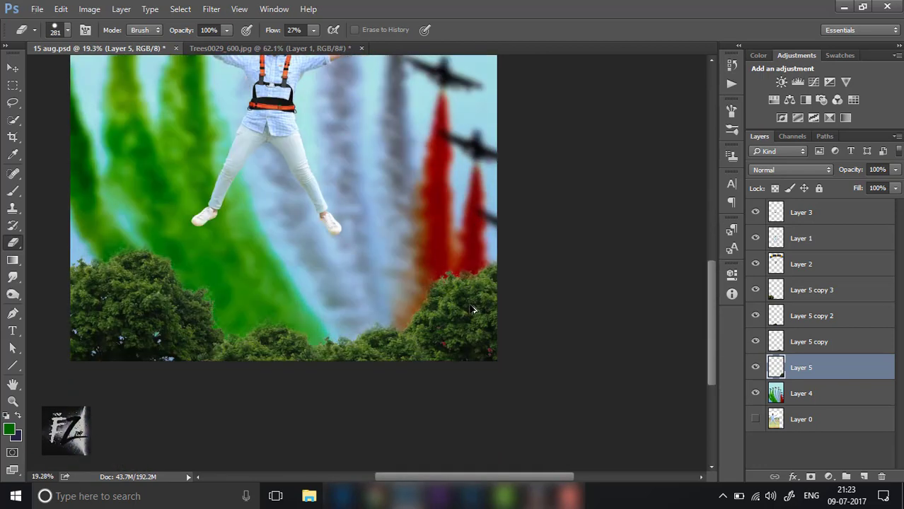
{"action": "scroll", "coordinate": [515, 277], "scroll_direction": "up", "scroll_amount": 3}
- Shift-select all four tree layers and merge them into Layer 5 copy 3
{"action": "left_click", "coordinate": [810, 317], "text": "shift"}
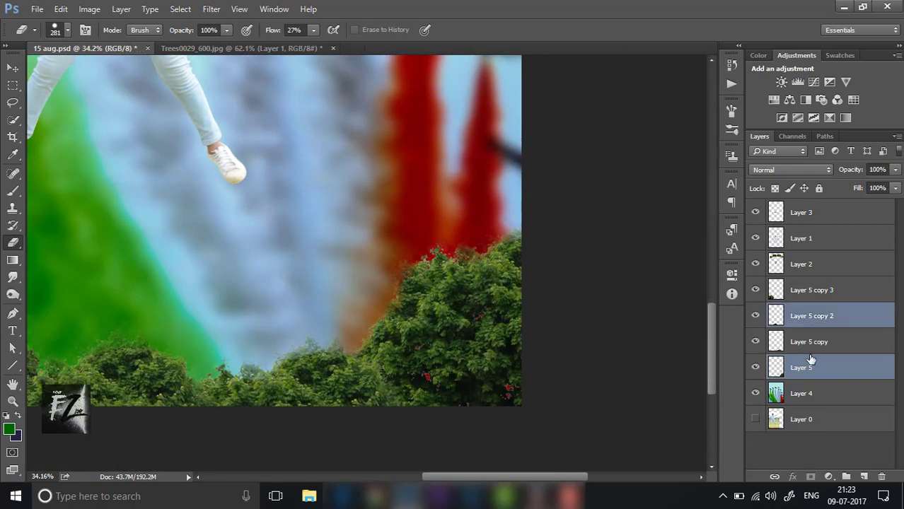
{"action": "left_click", "coordinate": [810, 367], "text": "ctrl"}
{"action": "left_click", "coordinate": [809, 367], "text": "ctrl"}
{"action": "left_click", "coordinate": [807, 301], "text": "ctrl"}
{"action": "right_click", "coordinate": [807, 301]}
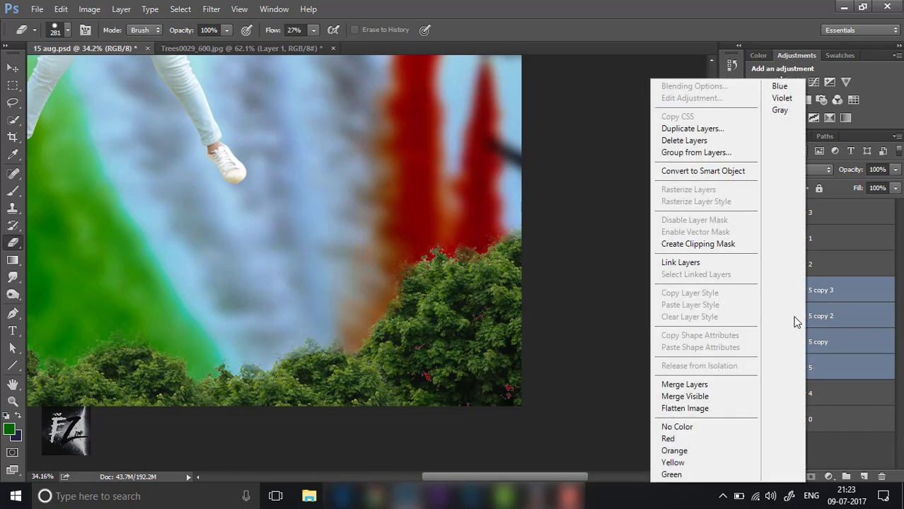
{"action": "left_click", "coordinate": [697, 380]}
- Nudge the merged treeline slightly into place along the bottom
{"action": "scroll", "coordinate": [337, 346], "scroll_direction": "down", "scroll_amount": 2}
{"action": "scroll", "coordinate": [336, 346], "scroll_direction": "down", "scroll_amount": 3}
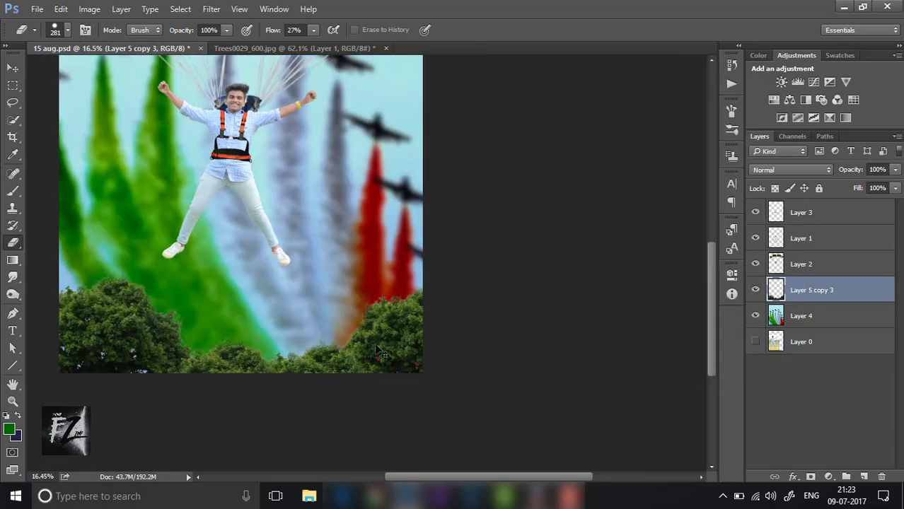
{"action": "scroll", "coordinate": [336, 362], "scroll_direction": "left", "scroll_amount": 3}
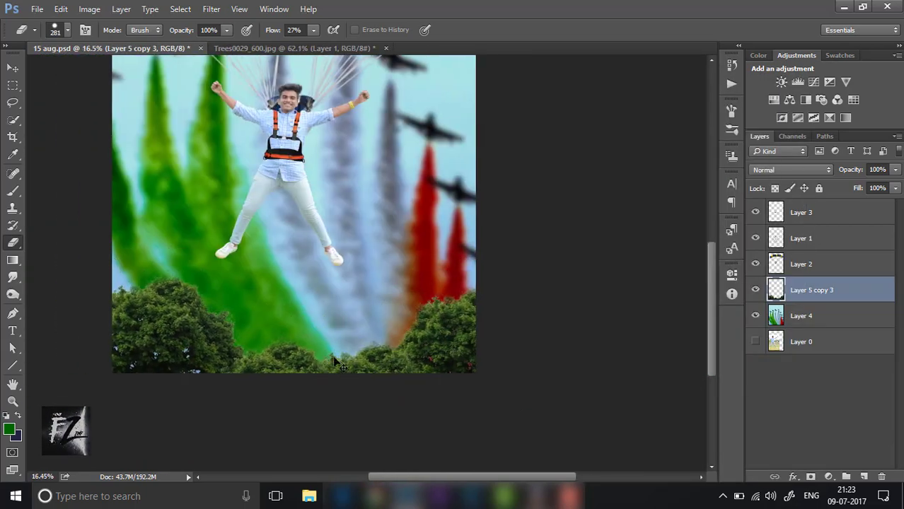
{"action": "left_click_drag", "start_coordinate": [422, 361], "coordinate": [424, 362]}
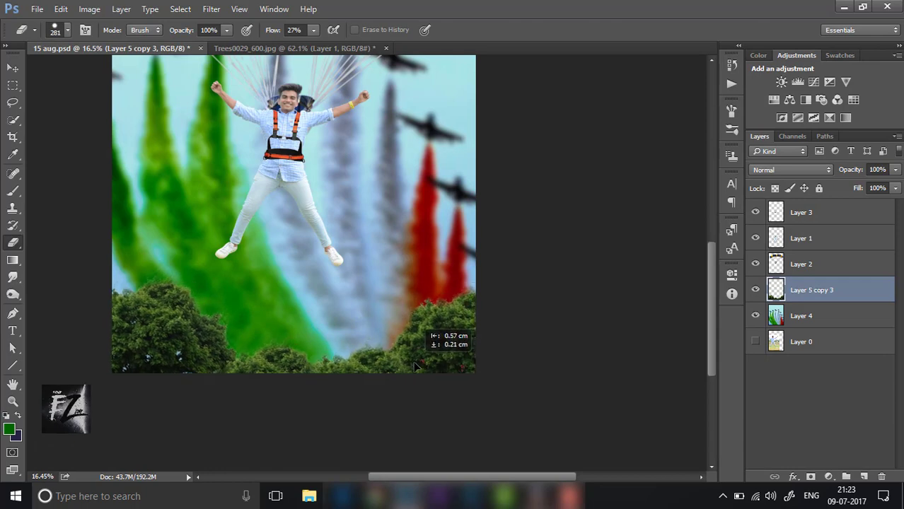
{"action": "scroll", "coordinate": [424, 363], "scroll_direction": "up", "scroll_amount": 3}
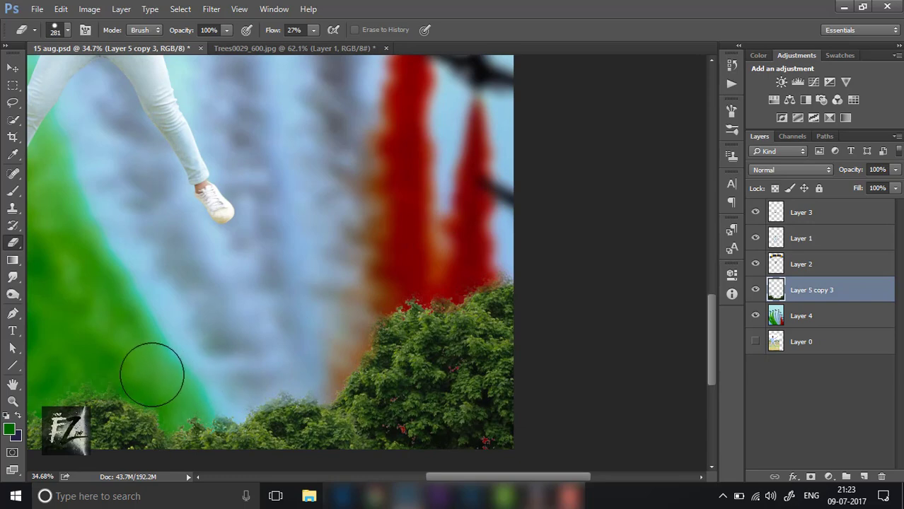
- Erase the treeline's top edges softly into the sky using a chosen soft brush tip
{"action": "left_click_drag", "start_coordinate": [81, 364], "coordinate": [230, 357]}
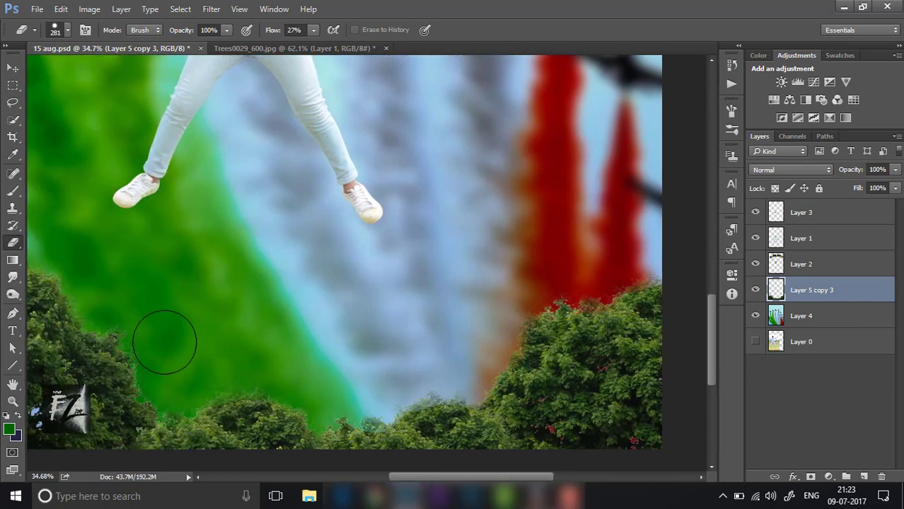
{"action": "mouse_move", "coordinate": [166, 339]}
{"action": "left_mouse_down"}
{"action": "mouse_move", "coordinate": [266, 291]}
{"action": "mouse_move", "coordinate": [328, 286]}
{"action": "left_mouse_up"}
{"action": "right_click", "coordinate": [227, 185]}
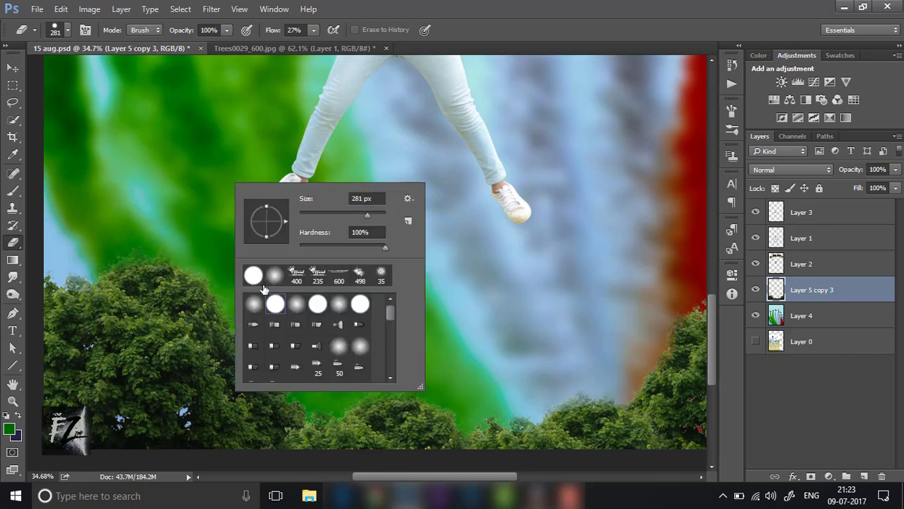
{"action": "left_click", "coordinate": [205, 188]}
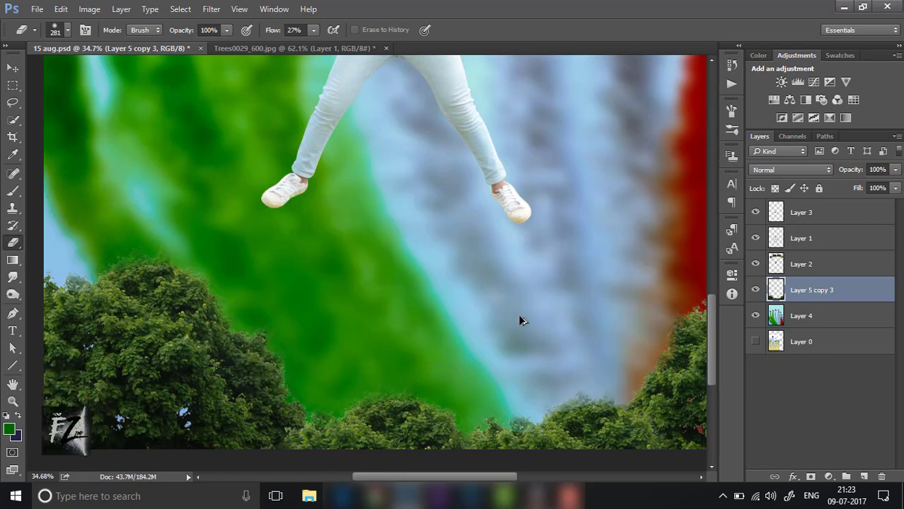
{"action": "key", "text": "ctrl+0"}
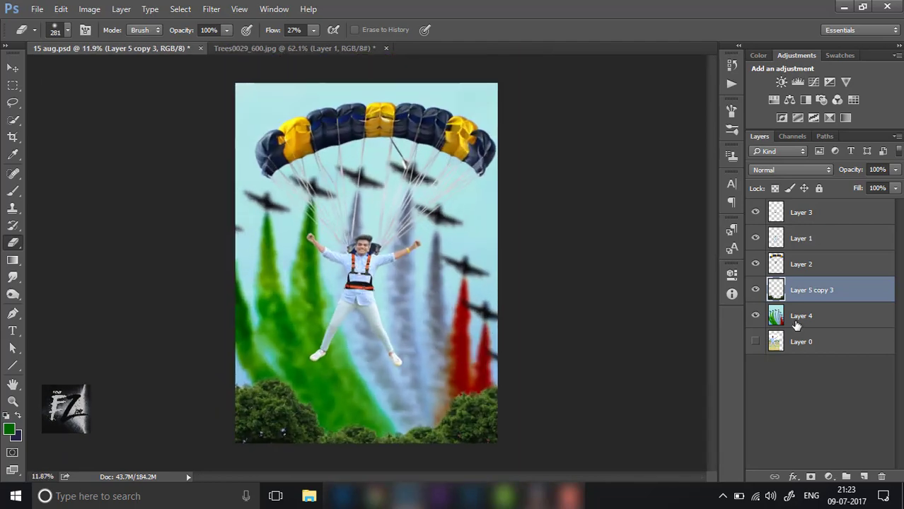
- Apply a Gaussian Blur of radius 7.8 pixels to the merged treeline layer
{"action": "left_click", "coordinate": [211, 8]}
{"action": "mouse_move", "coordinate": [291, 142]}
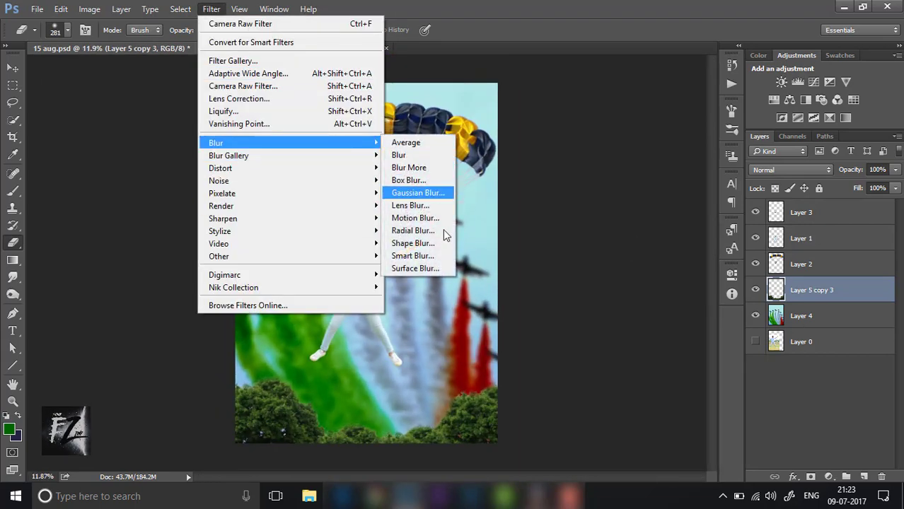
{"action": "left_click", "coordinate": [431, 197]}
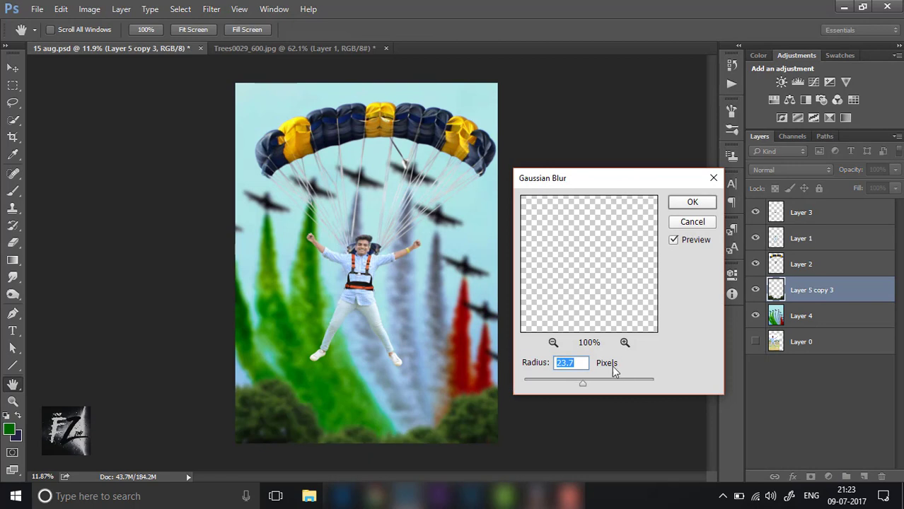
{"action": "left_click", "coordinate": [568, 380]}
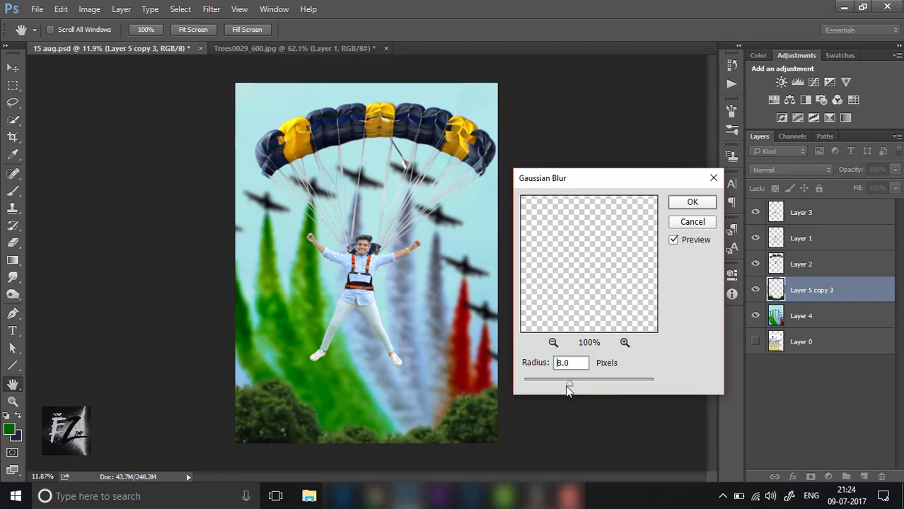
{"action": "left_click", "coordinate": [690, 202]}
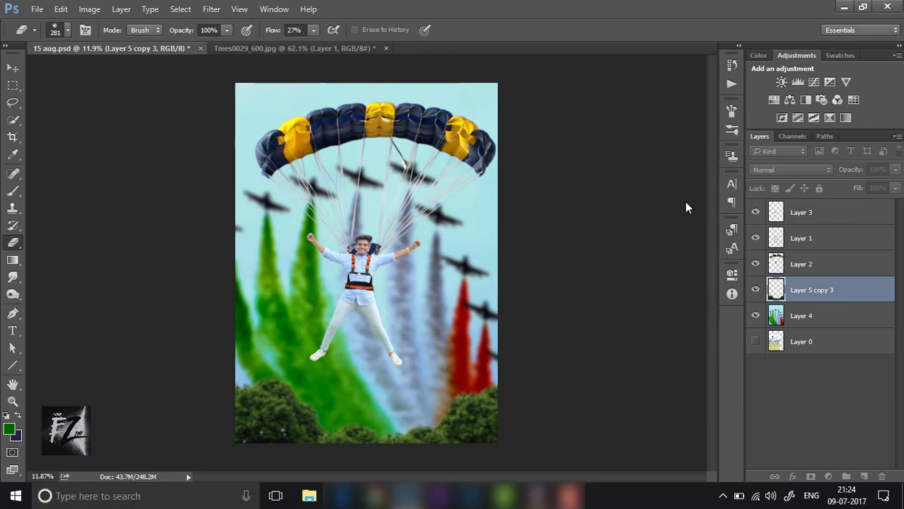
{"action": "scroll", "coordinate": [534, 371], "scroll_direction": "up", "scroll_amount": 1}
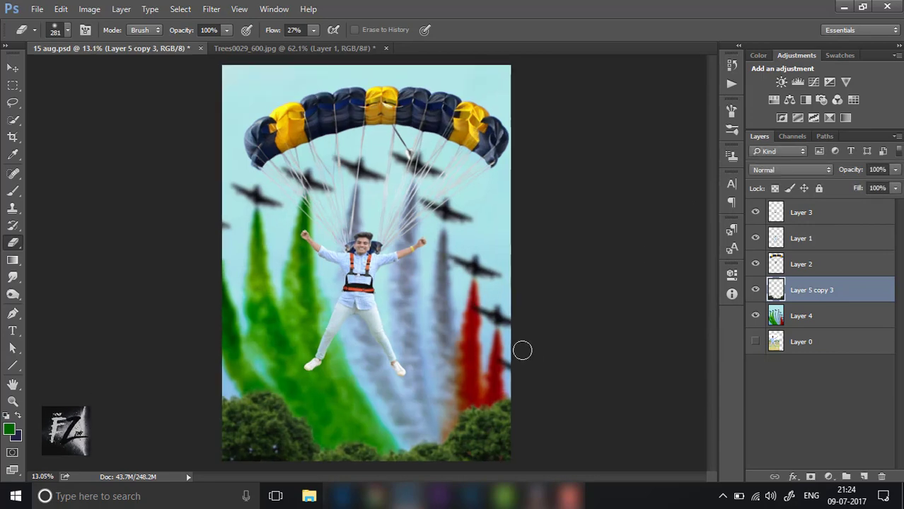
{"action": "scroll", "coordinate": [459, 374], "scroll_direction": "up", "scroll_amount": 1}
{"action": "scroll", "coordinate": [440, 355], "scroll_direction": "down", "scroll_amount": 3}
{"action": "scroll", "coordinate": [445, 357], "scroll_direction": "up", "scroll_amount": 1}
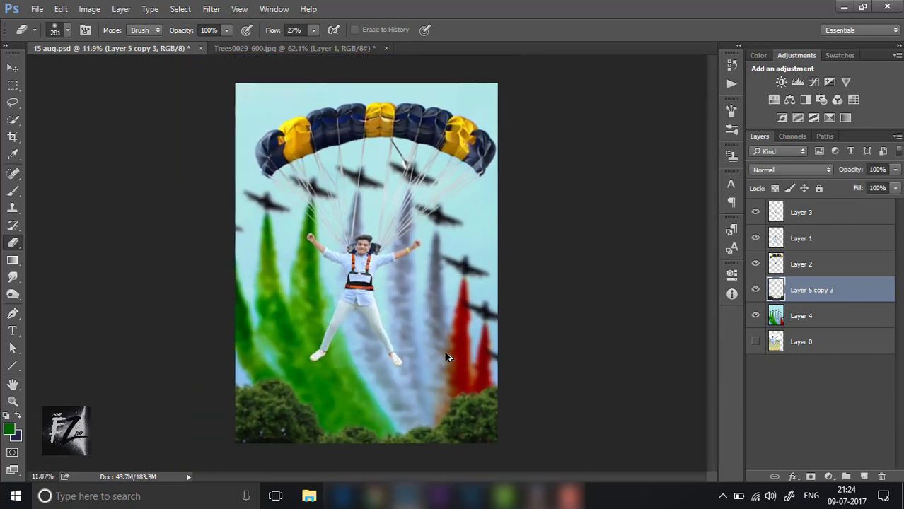
- Pick the Blur tool, set its brush size, and make Layer 1 active
{"action": "left_click", "coordinate": [825, 210]}
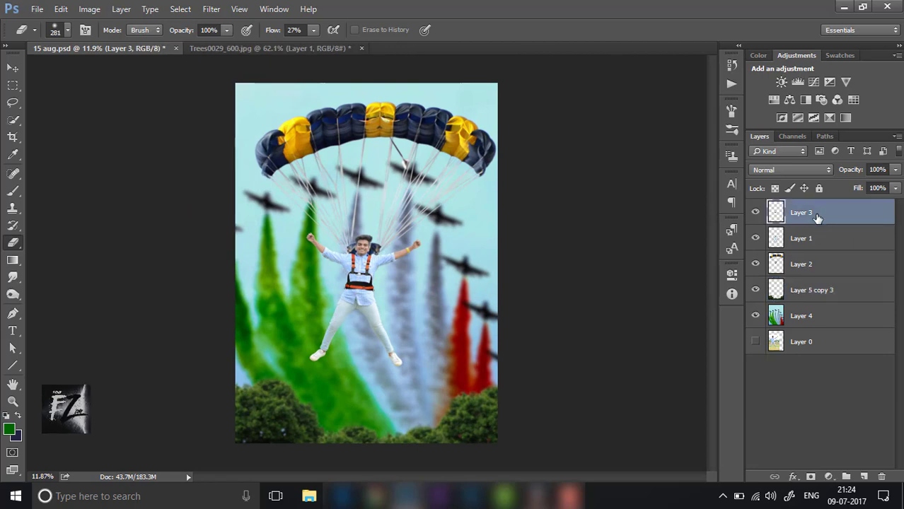
{"action": "scroll", "coordinate": [366, 287], "scroll_direction": "up", "scroll_amount": 3}
{"action": "scroll", "coordinate": [373, 309], "scroll_direction": "up", "scroll_amount": 8}
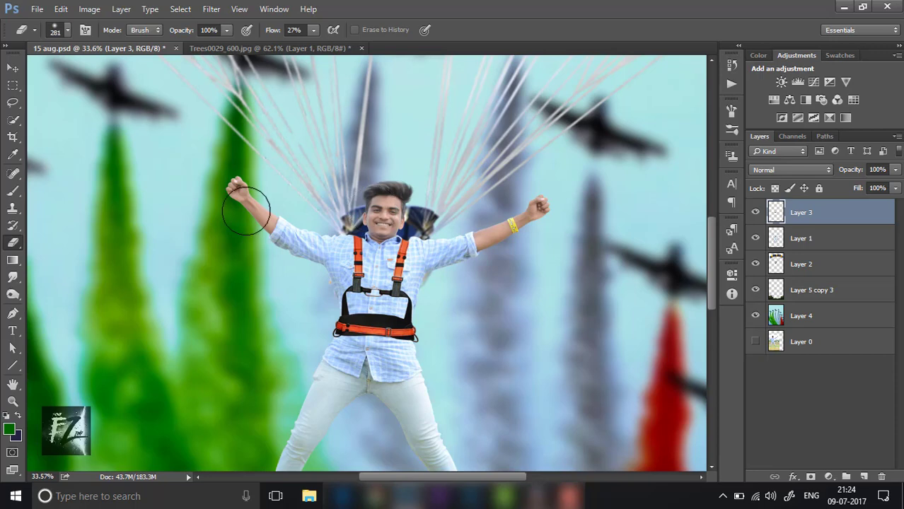
{"action": "scroll", "coordinate": [283, 198], "scroll_direction": "down", "scroll_amount": 3}
{"action": "scroll", "coordinate": [304, 216], "scroll_direction": "down", "scroll_amount": 2}
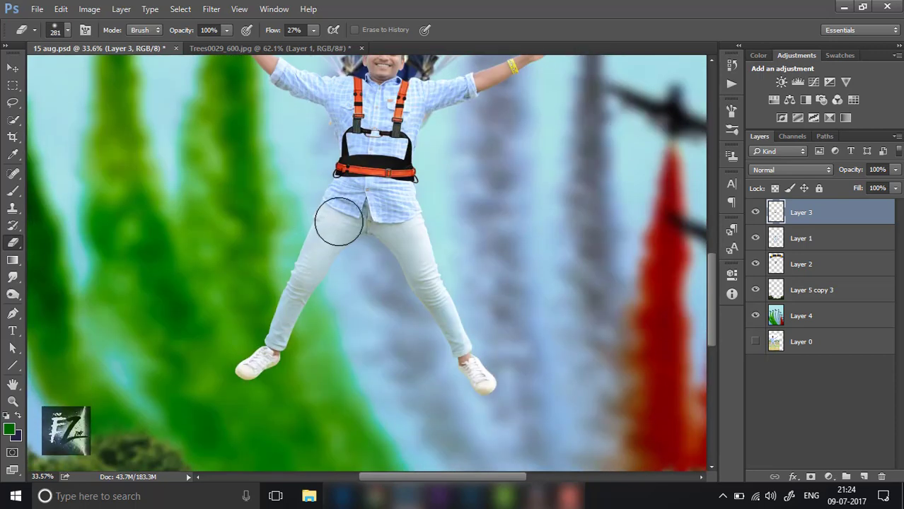
{"action": "scroll", "coordinate": [339, 221], "scroll_direction": "down", "scroll_amount": 2}
{"action": "scroll", "coordinate": [338, 222], "scroll_direction": "up", "scroll_amount": 3}
{"action": "left_click", "coordinate": [12, 278]}
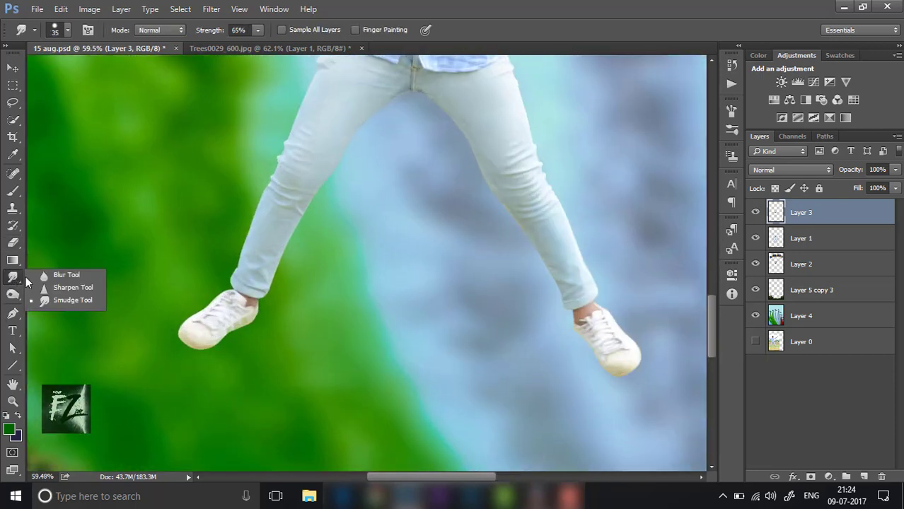
{"action": "left_click", "coordinate": [60, 273]}
{"action": "right_click", "coordinate": [424, 288]}
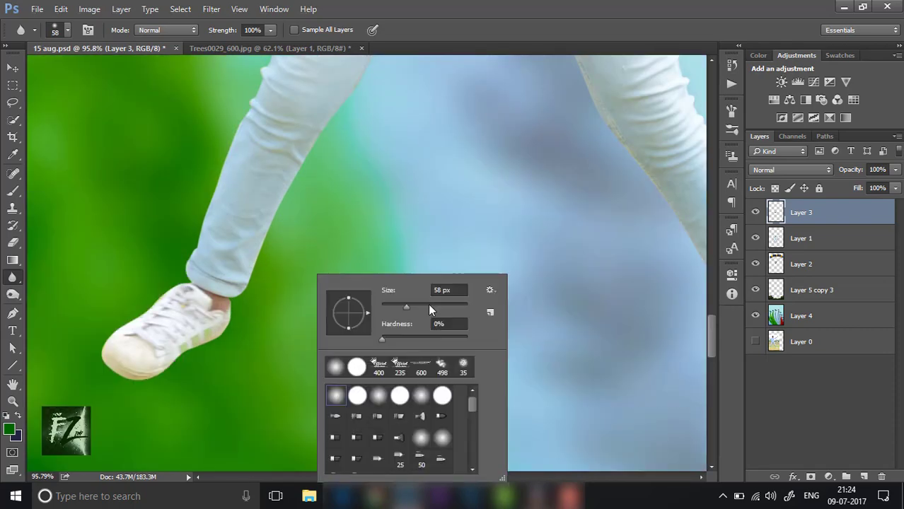
{"action": "left_click", "coordinate": [768, 240]}
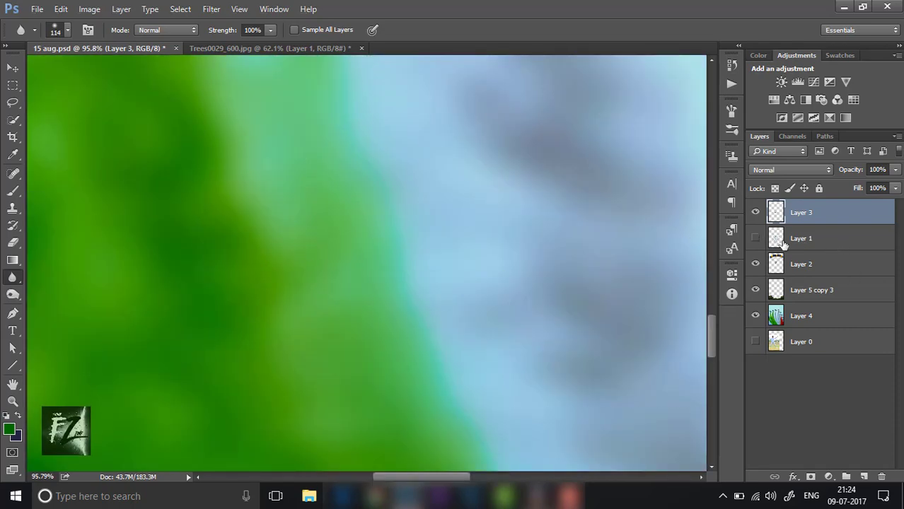
{"action": "left_click", "coordinate": [778, 241]}
- Blur the parachutist's jeans and shoe edges on Layer 1 at 100% strength, then reselect Layer 3
{"action": "scroll", "coordinate": [339, 170], "scroll_direction": "up", "scroll_amount": 3}
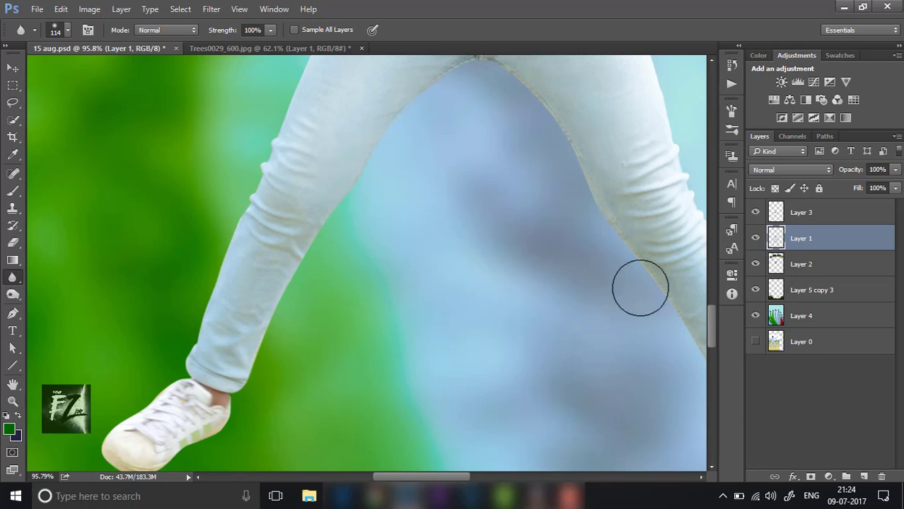
{"action": "scroll", "coordinate": [184, 458], "scroll_direction": "down", "scroll_amount": 2}
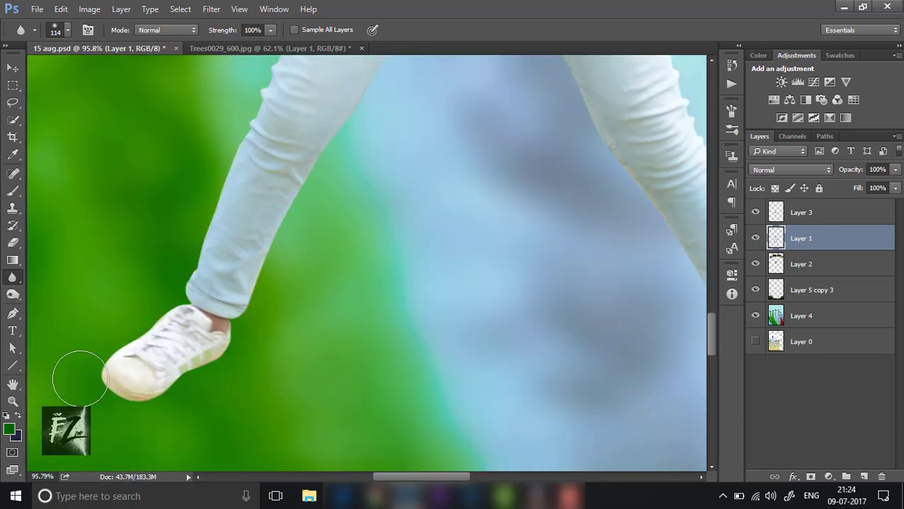
{"action": "scroll", "coordinate": [191, 366], "scroll_direction": "down", "scroll_amount": 1}
{"action": "scroll", "coordinate": [191, 367], "scroll_direction": "down", "scroll_amount": 1}
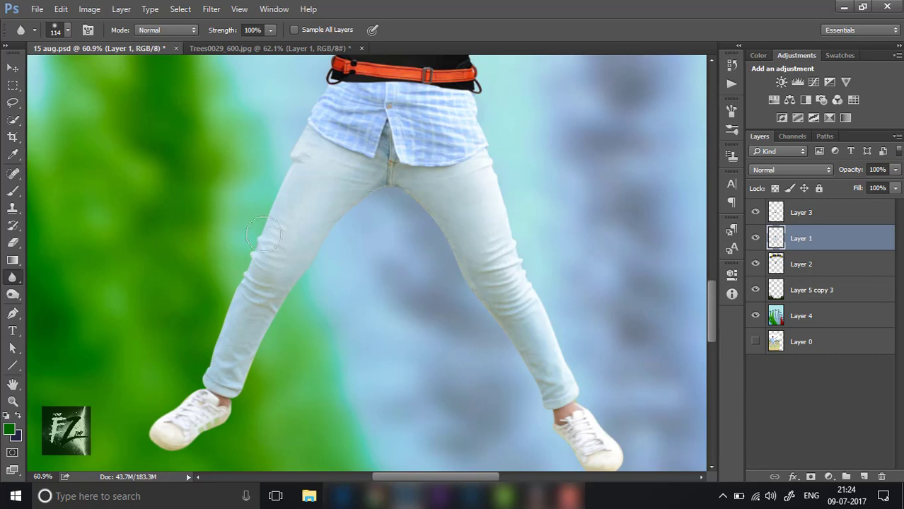
{"action": "scroll", "coordinate": [316, 123], "scroll_direction": "up", "scroll_amount": 2}
{"action": "scroll", "coordinate": [308, 133], "scroll_direction": "up", "scroll_amount": 2}
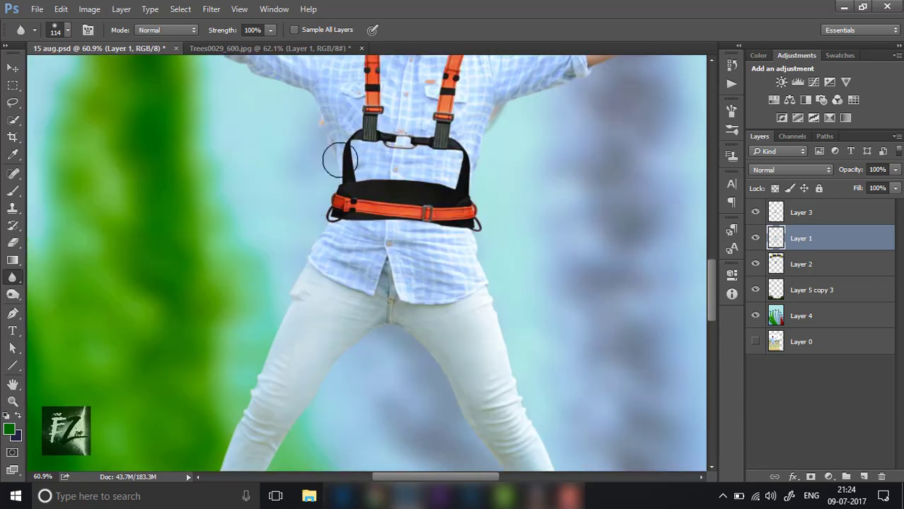
{"action": "scroll", "coordinate": [244, 203], "scroll_direction": "up", "scroll_amount": 4}
{"action": "scroll", "coordinate": [198, 215], "scroll_direction": "up", "scroll_amount": 1}
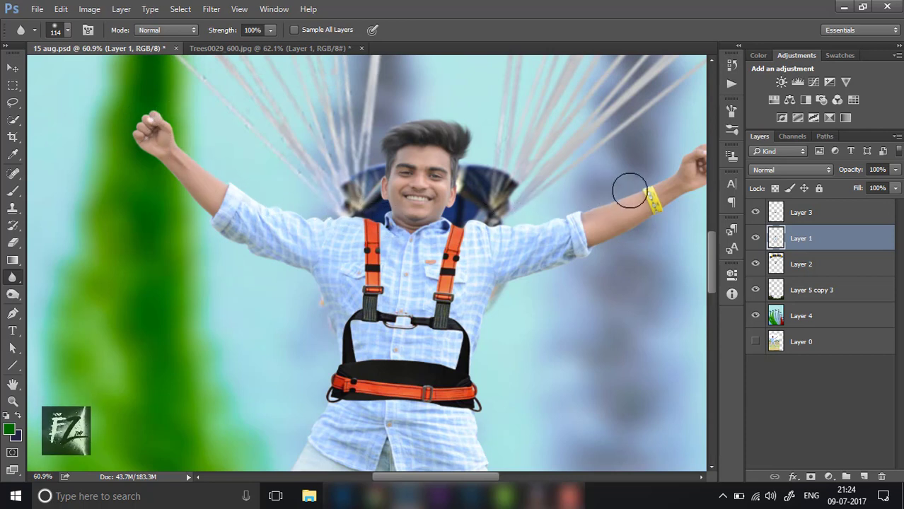
{"action": "scroll", "coordinate": [695, 199], "scroll_direction": "right", "scroll_amount": 2}
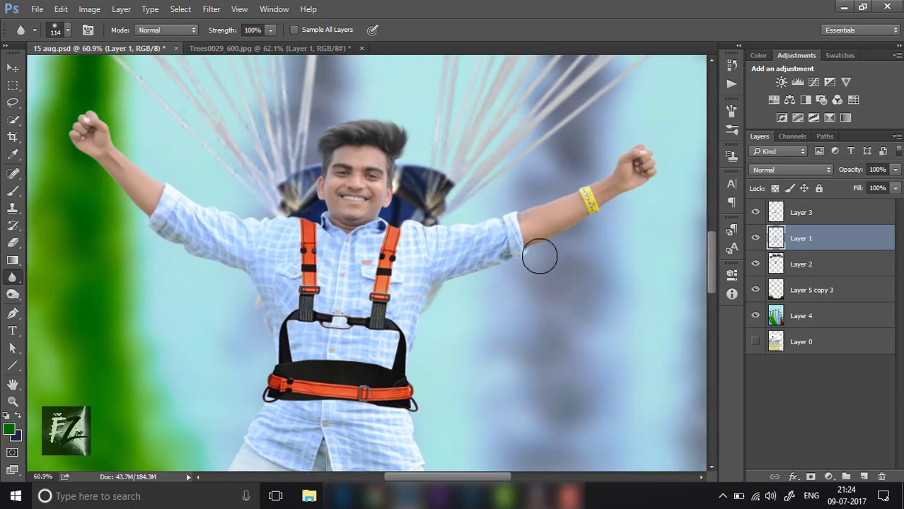
{"action": "scroll", "coordinate": [435, 340], "scroll_direction": "down", "scroll_amount": 4}
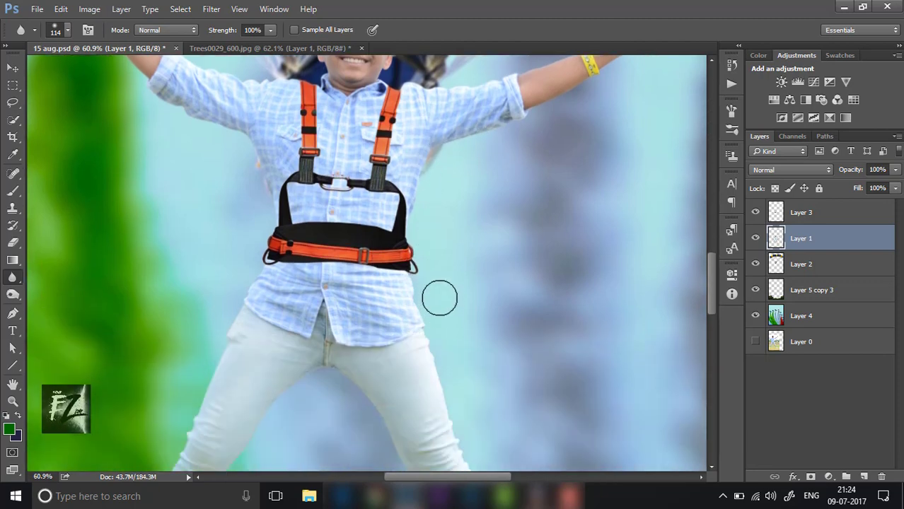
{"action": "scroll", "coordinate": [435, 347], "scroll_direction": "down", "scroll_amount": 2}
{"action": "scroll", "coordinate": [466, 357], "scroll_direction": "down", "scroll_amount": 2}
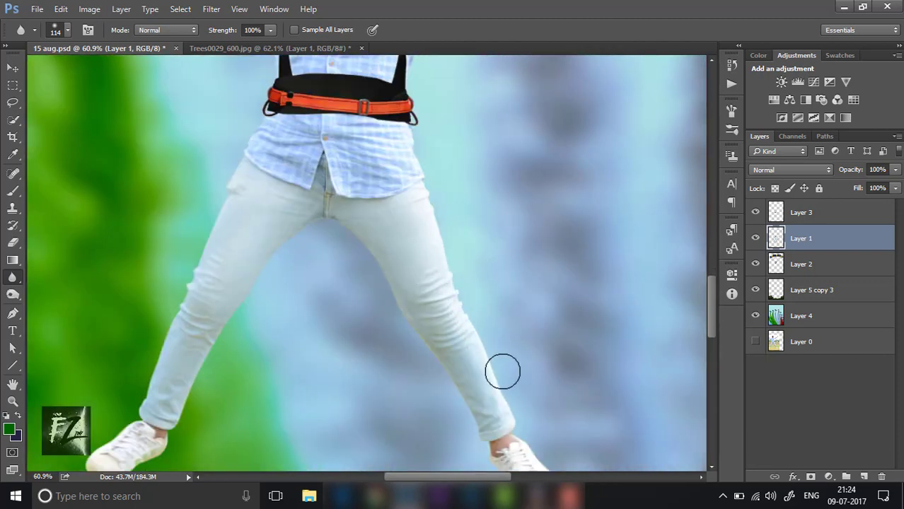
{"action": "scroll", "coordinate": [539, 349], "scroll_direction": "down", "scroll_amount": 2}
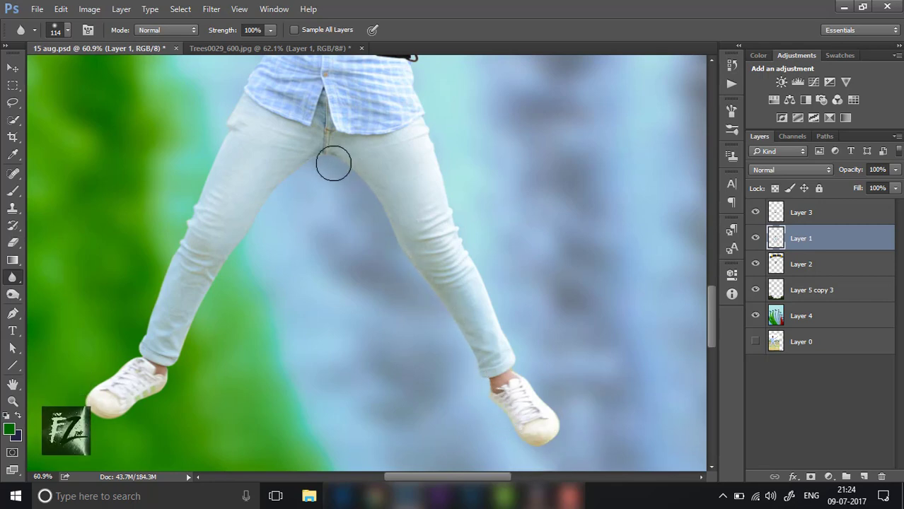
{"action": "scroll", "coordinate": [361, 207], "scroll_direction": "up", "scroll_amount": 2}
{"action": "scroll", "coordinate": [318, 213], "scroll_direction": "up", "scroll_amount": 2}
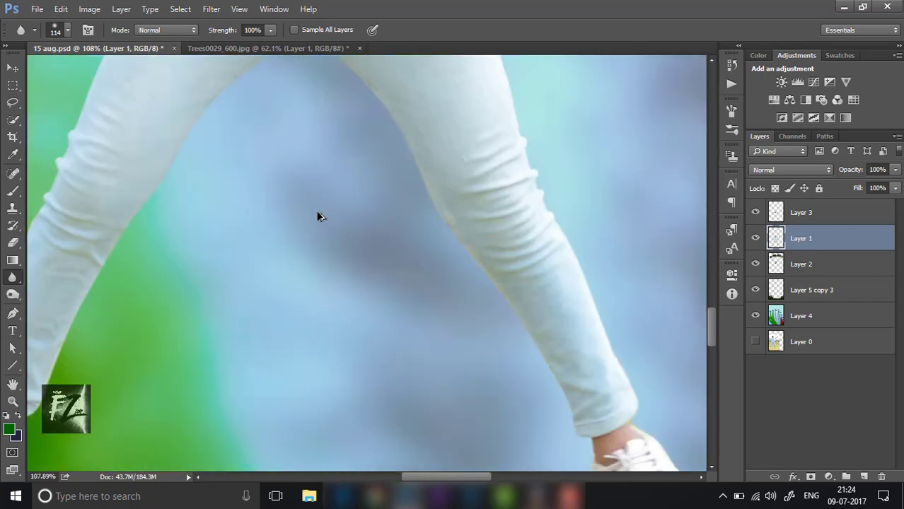
{"action": "scroll", "coordinate": [230, 257], "scroll_direction": "up", "scroll_amount": 1}
{"action": "scroll", "coordinate": [237, 268], "scroll_direction": "down", "scroll_amount": 2}
{"action": "scroll", "coordinate": [243, 276], "scroll_direction": "down", "scroll_amount": 2}
{"action": "scroll", "coordinate": [249, 274], "scroll_direction": "down", "scroll_amount": 1}
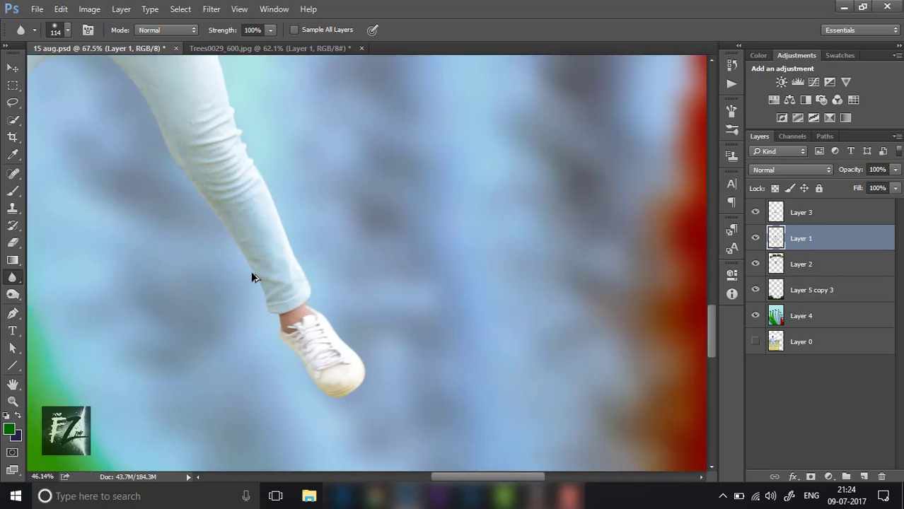
{"action": "scroll", "coordinate": [254, 276], "scroll_direction": "down", "scroll_amount": 1}
{"action": "scroll", "coordinate": [262, 276], "scroll_direction": "down", "scroll_amount": 2}
{"action": "scroll", "coordinate": [284, 269], "scroll_direction": "down", "scroll_amount": 1}
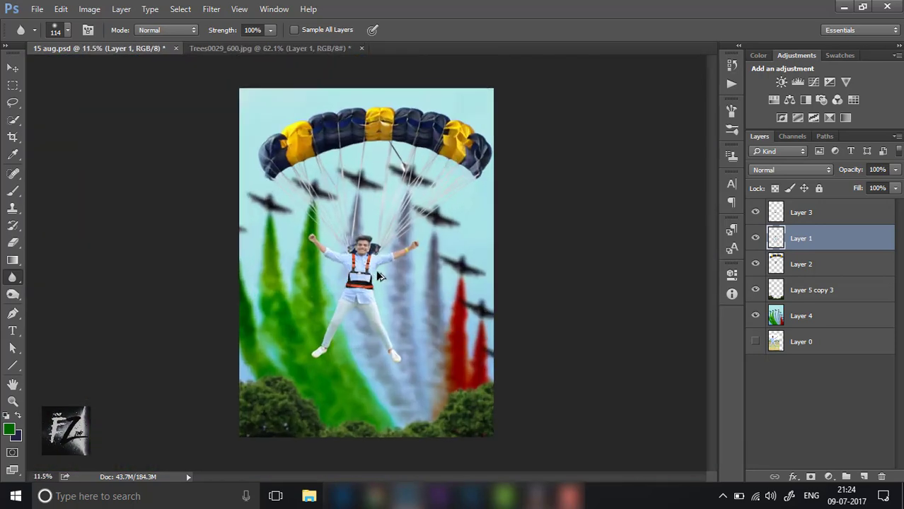
{"action": "scroll", "coordinate": [394, 276], "scroll_direction": "down", "scroll_amount": 1}
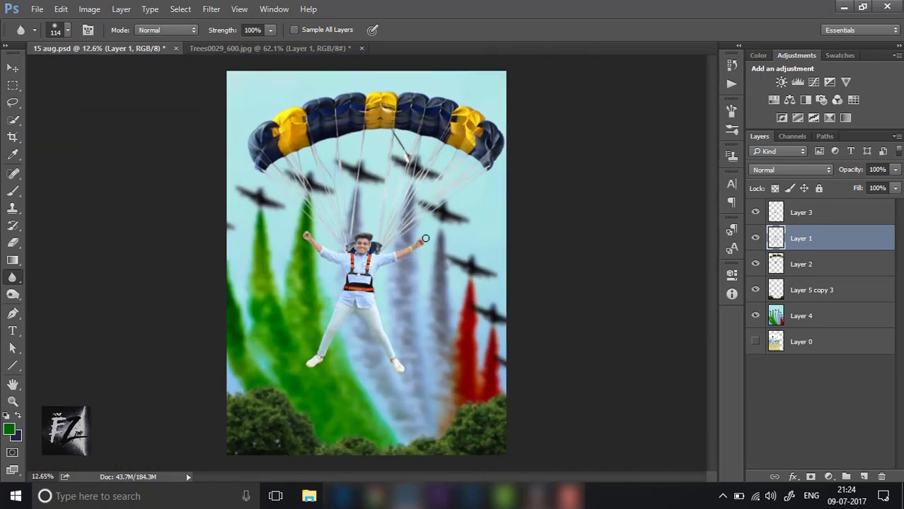
{"action": "left_click", "coordinate": [799, 214]}
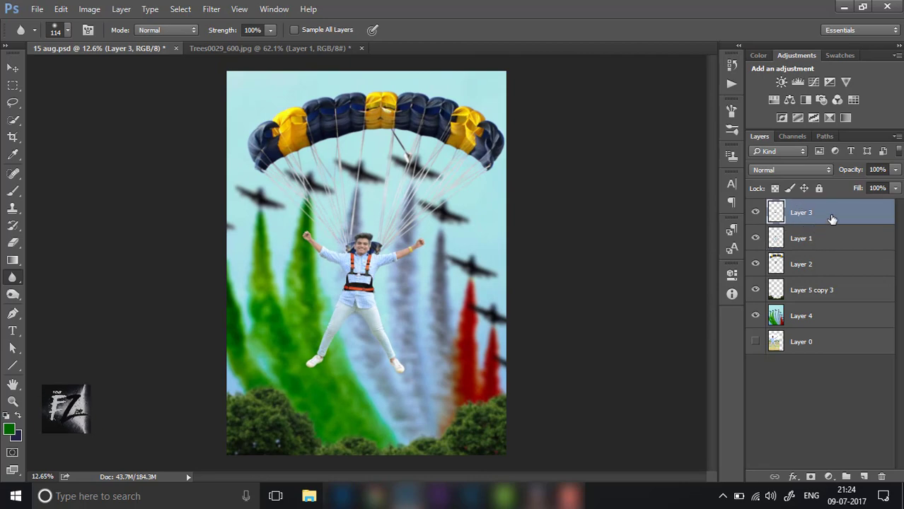
- Stamp all visible layers into a new merged Layer 5 at the top of the stack
{"action": "right_click", "coordinate": [836, 211]}
{"action": "key", "text": "Escape"}
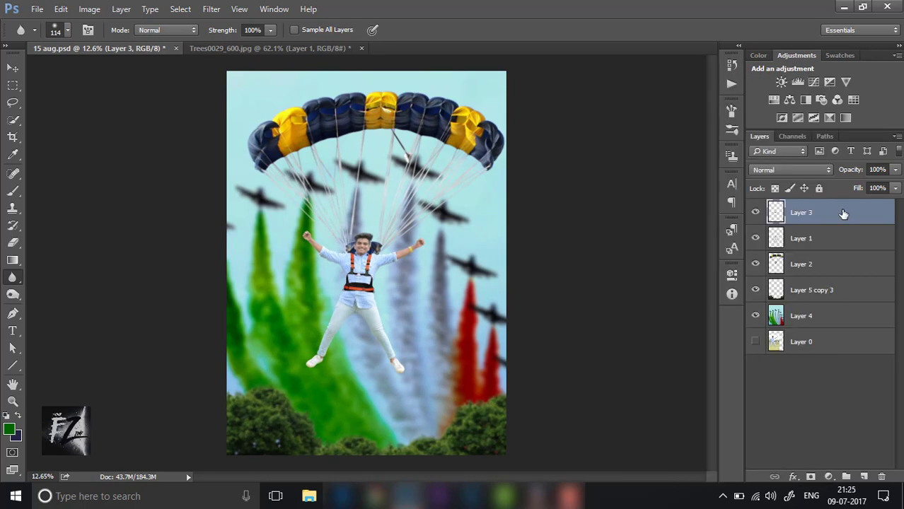
{"action": "key", "text": "ctrl+shift+alt+e"}
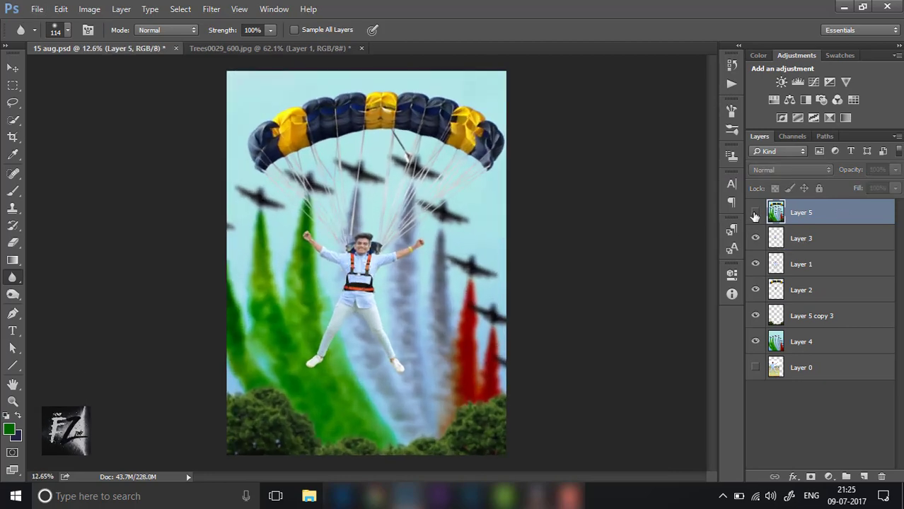
{"action": "left_click", "coordinate": [212, 9]}
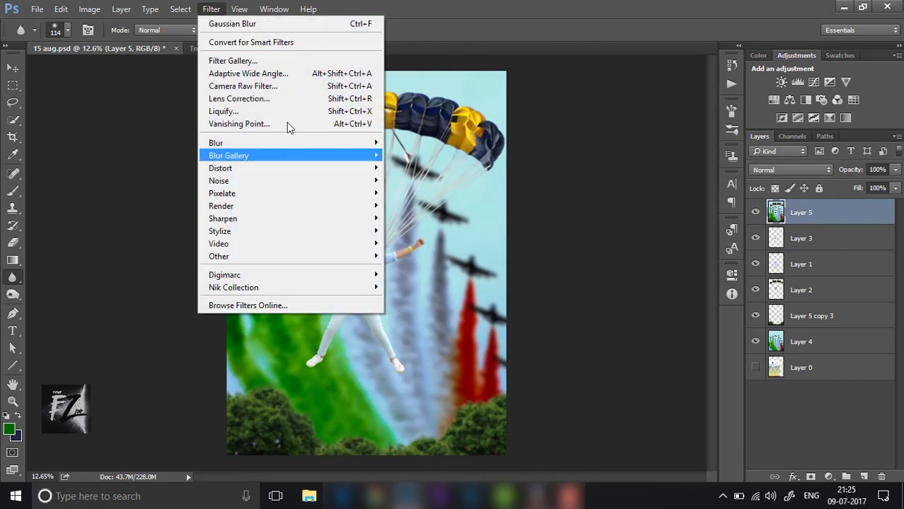
- In Camera Raw HSL, set orange luminance +18, greens saturation +51, reds +15, and boost aquas
{"action": "left_click", "coordinate": [299, 86]}
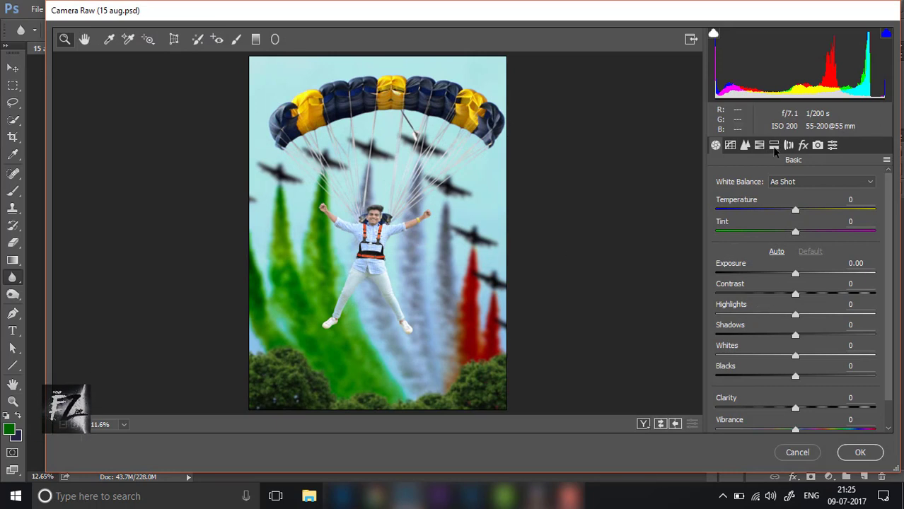
{"action": "left_click", "coordinate": [774, 145]}
{"action": "left_click", "coordinate": [759, 145]}
{"action": "left_click", "coordinate": [797, 197]}
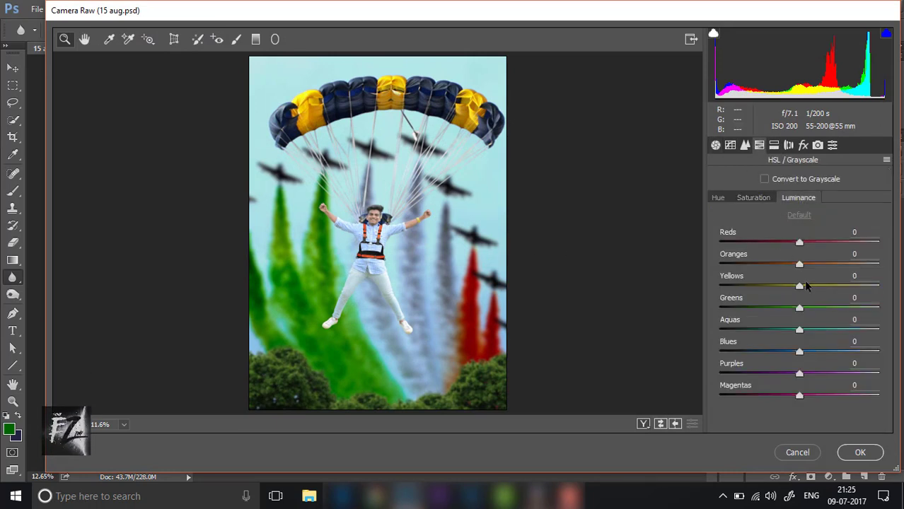
{"action": "left_click_drag", "start_coordinate": [800, 264], "coordinate": [815, 264]}
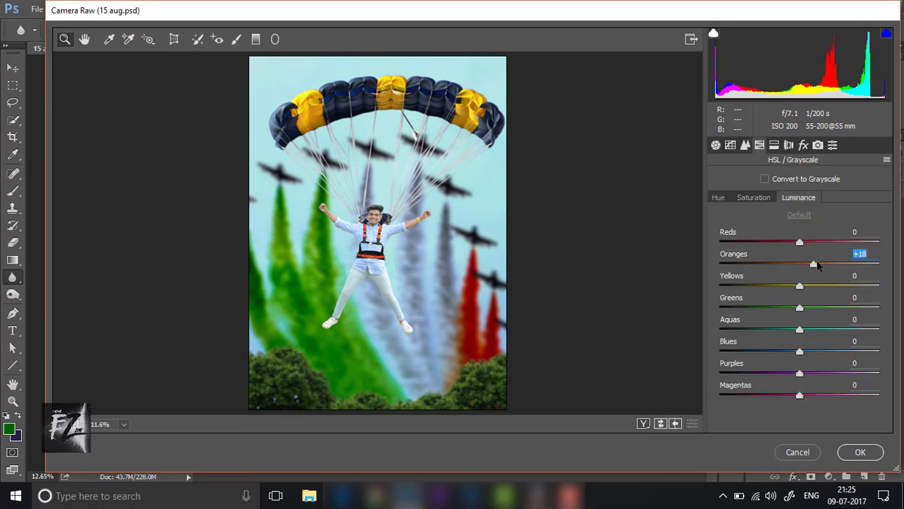
{"action": "left_click", "coordinate": [752, 198]}
{"action": "mouse_move", "coordinate": [799, 309]}
{"action": "left_mouse_down"}
{"action": "mouse_move", "coordinate": [859, 308]}
{"action": "mouse_move", "coordinate": [847, 310]}
{"action": "left_mouse_up"}
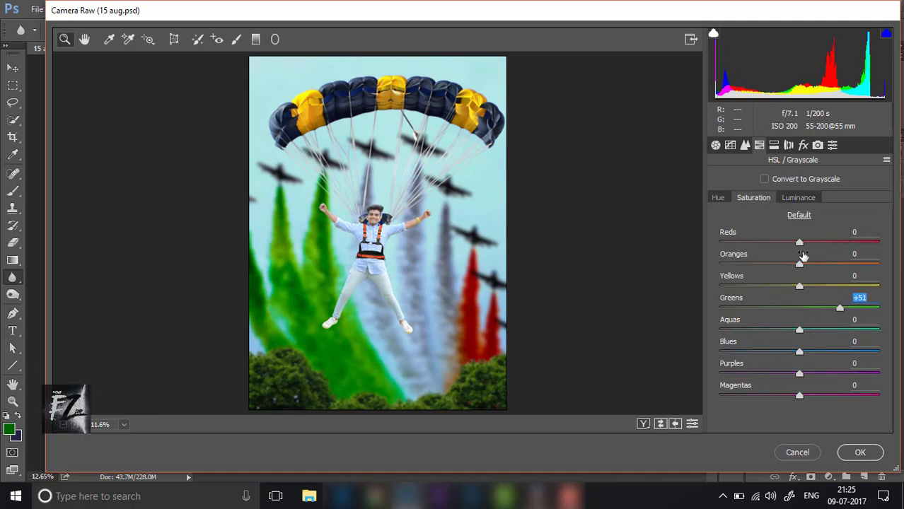
{"action": "left_click", "coordinate": [822, 264]}
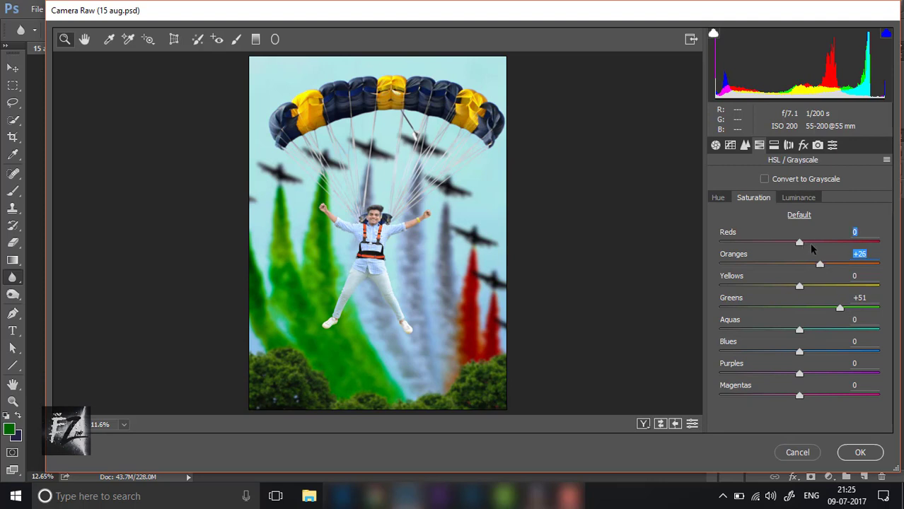
{"action": "left_click", "coordinate": [811, 243]}
{"action": "left_click_drag", "start_coordinate": [843, 332], "coordinate": [820, 335]}
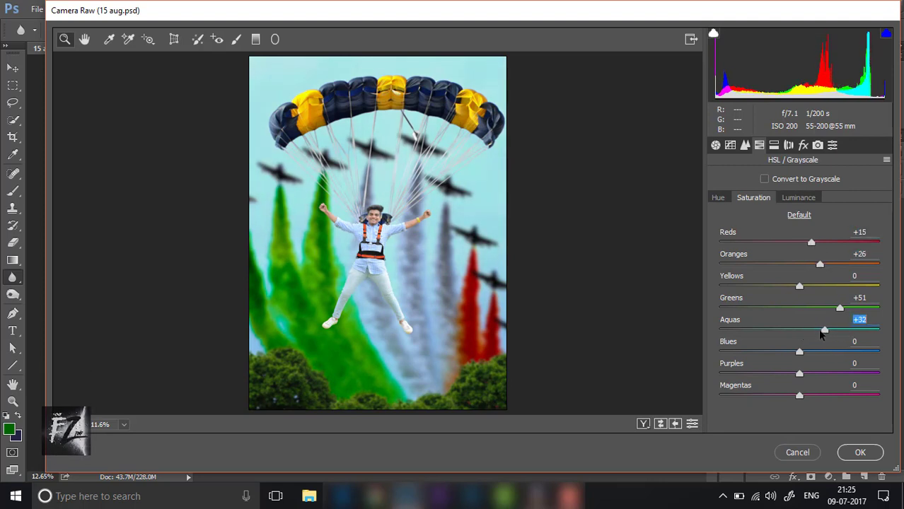
- In the Basic tab, set Shadows +9, Whites -5 and Clarity +13
{"action": "left_click", "coordinate": [715, 145]}
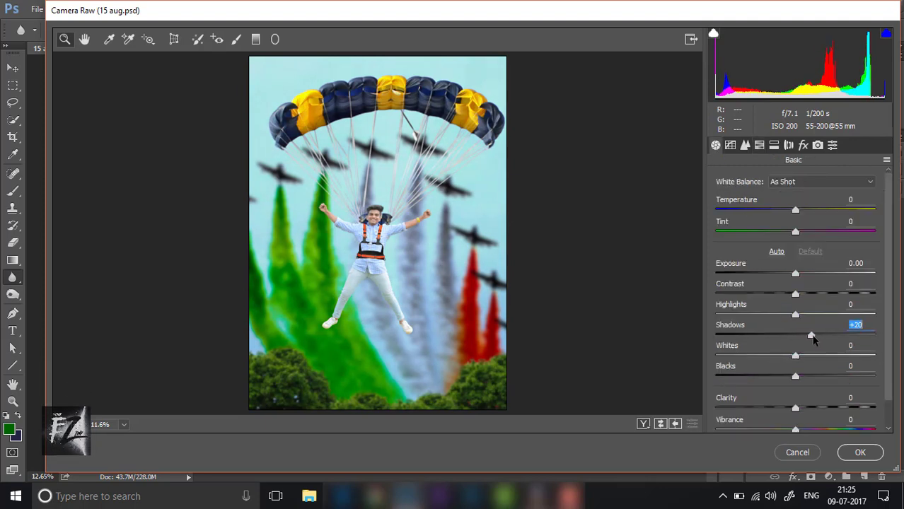
{"action": "mouse_move", "coordinate": [809, 335]}
{"action": "left_mouse_down"}
{"action": "mouse_move", "coordinate": [800, 363]}
{"action": "mouse_move", "coordinate": [781, 362]}
{"action": "left_mouse_up"}
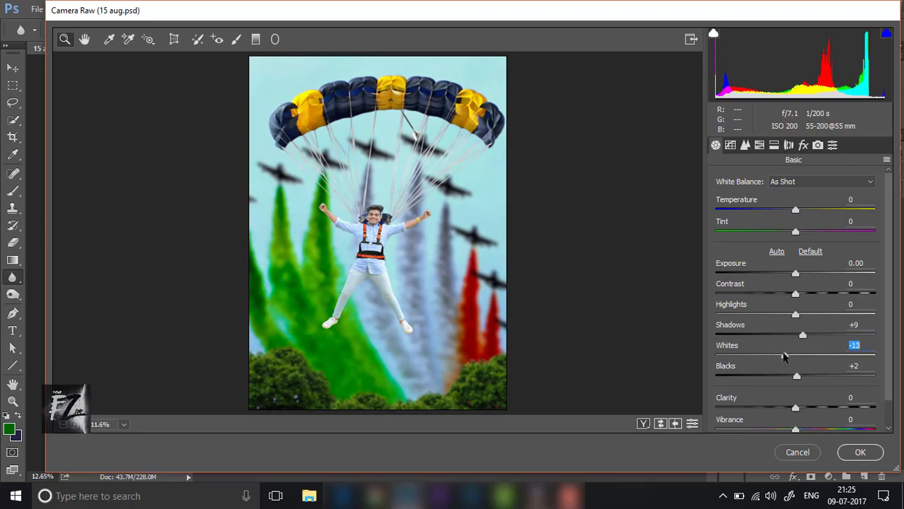
{"action": "mouse_move", "coordinate": [787, 357]}
{"action": "left_mouse_down"}
{"action": "mouse_move", "coordinate": [797, 356]}
{"action": "mouse_move", "coordinate": [813, 380]}
{"action": "left_mouse_up"}
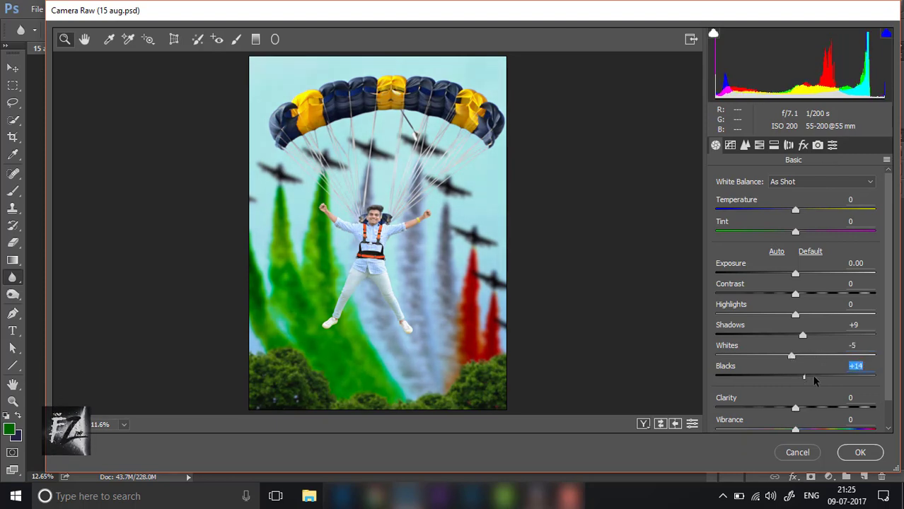
{"action": "left_click_drag", "start_coordinate": [801, 411], "coordinate": [808, 410]}
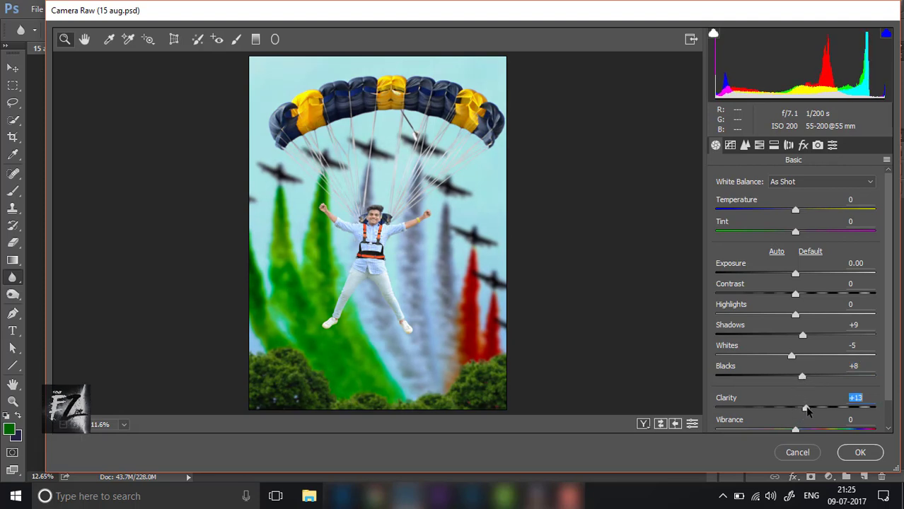
- Add a Highlight Priority vignette (Amount -47, Midpoint 59), raise Blacks to +25, and apply Camera Raw
{"action": "left_click", "coordinate": [803, 145]}
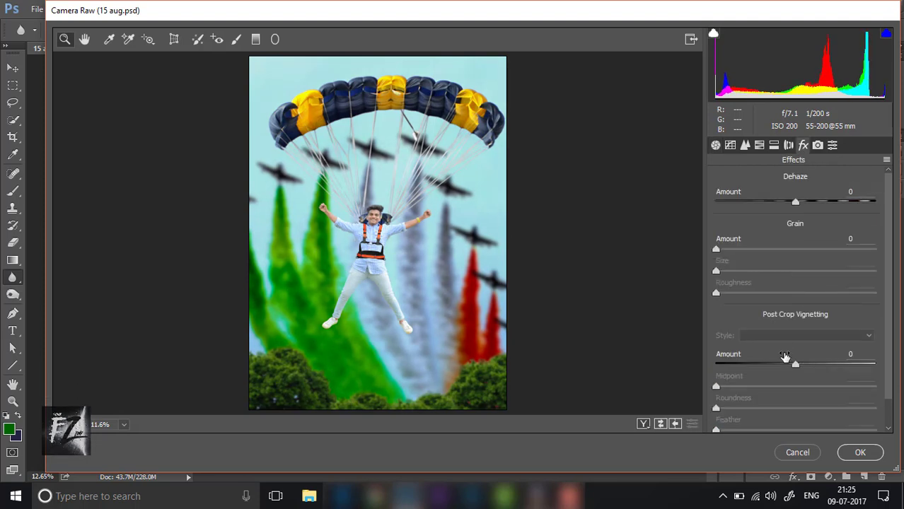
{"action": "mouse_move", "coordinate": [795, 364]}
{"action": "left_mouse_down"}
{"action": "mouse_move", "coordinate": [752, 367]}
{"action": "mouse_move", "coordinate": [819, 387]}
{"action": "left_mouse_up"}
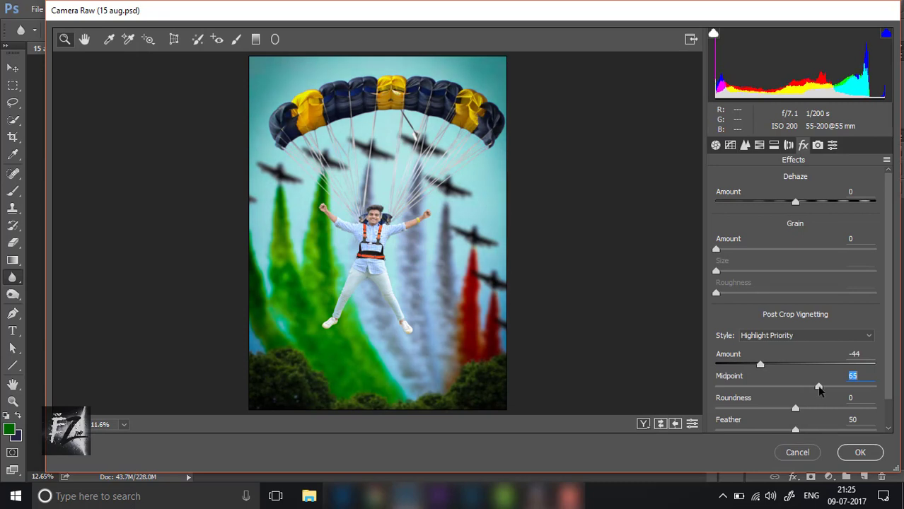
{"action": "left_click", "coordinate": [761, 365]}
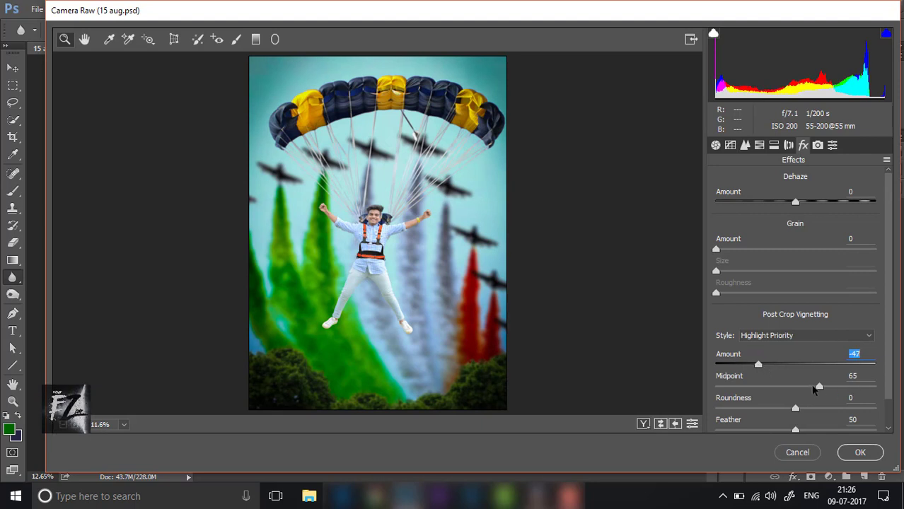
{"action": "left_click_drag", "start_coordinate": [820, 387], "coordinate": [811, 389]}
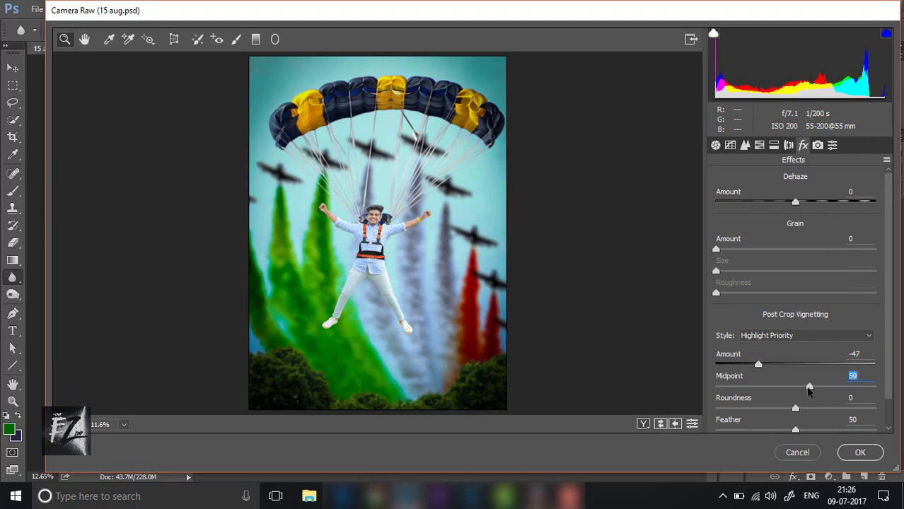
{"action": "left_click", "coordinate": [715, 145]}
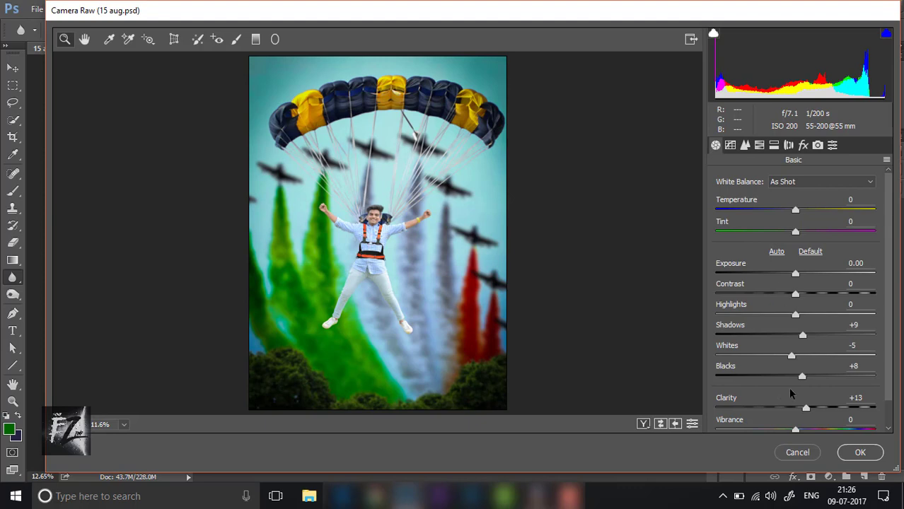
{"action": "left_click_drag", "start_coordinate": [808, 379], "coordinate": [805, 382]}
{"action": "left_click", "coordinate": [860, 453]}
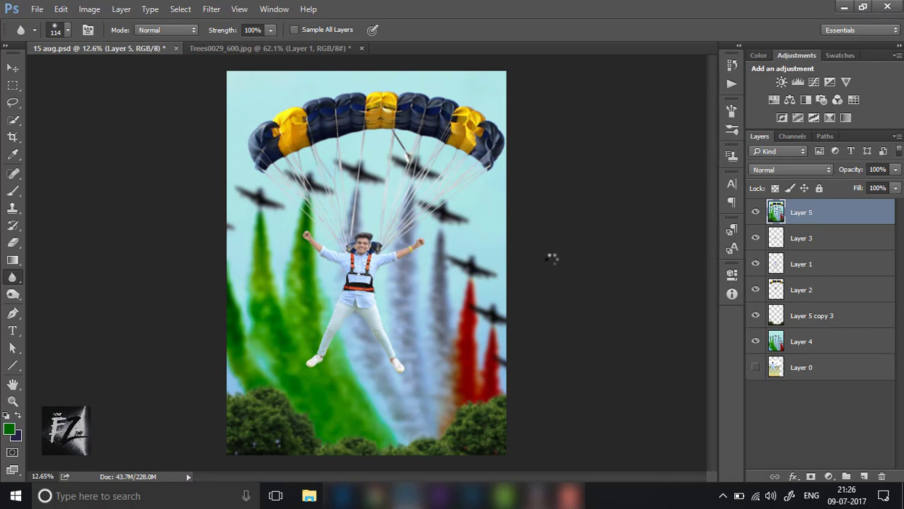
- Add a Color Lookup layer, settling on Fuji F125 Kodak 2395 after trying Fuji ETERNA 250D
{"action": "left_click", "coordinate": [755, 212]}
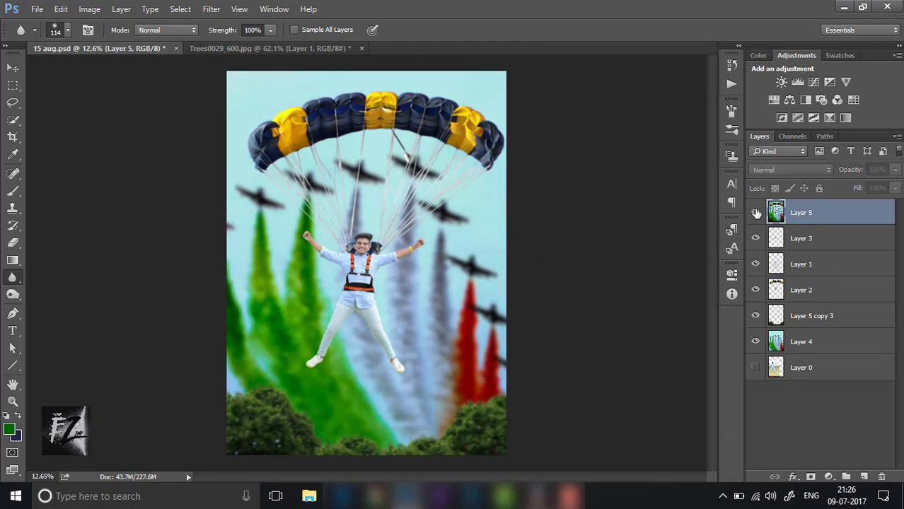
{"action": "left_click", "coordinate": [755, 213]}
{"action": "left_click", "coordinate": [853, 101]}
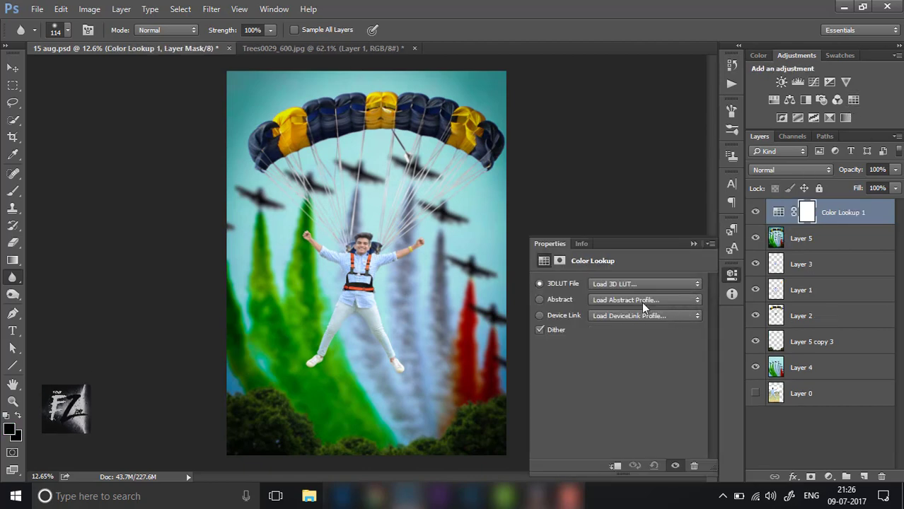
{"action": "left_click", "coordinate": [615, 284]}
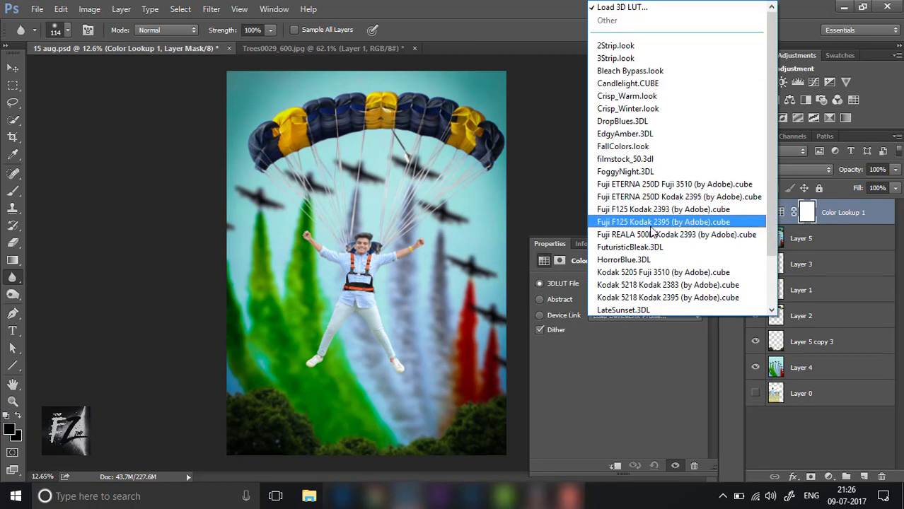
{"action": "left_click", "coordinate": [651, 222]}
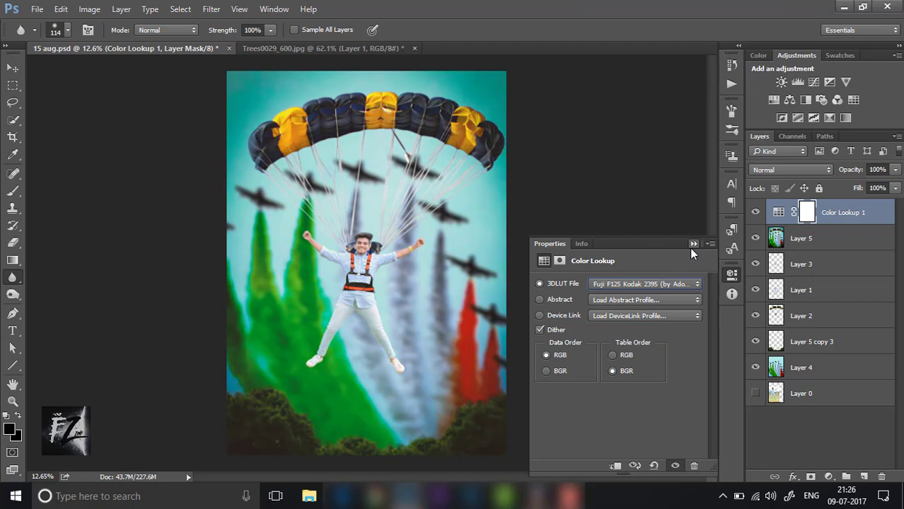
{"action": "left_click", "coordinate": [637, 284]}
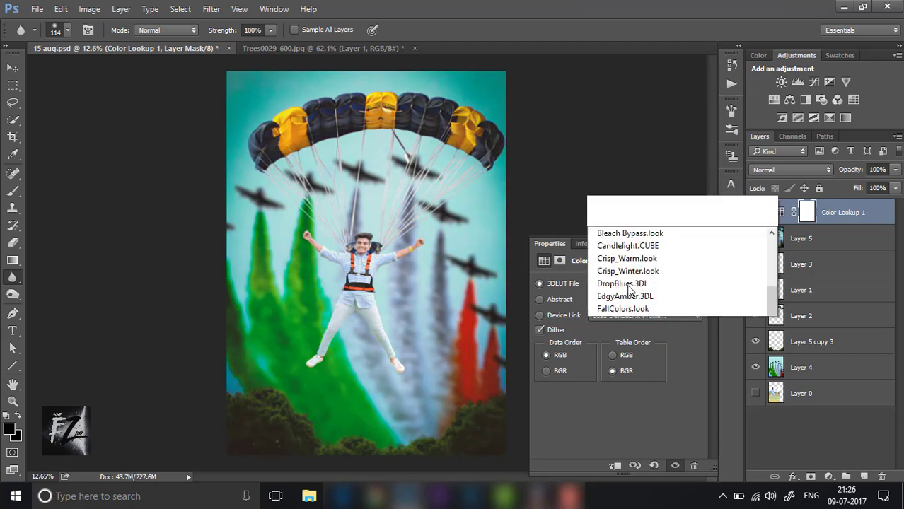
{"action": "left_click", "coordinate": [631, 133]}
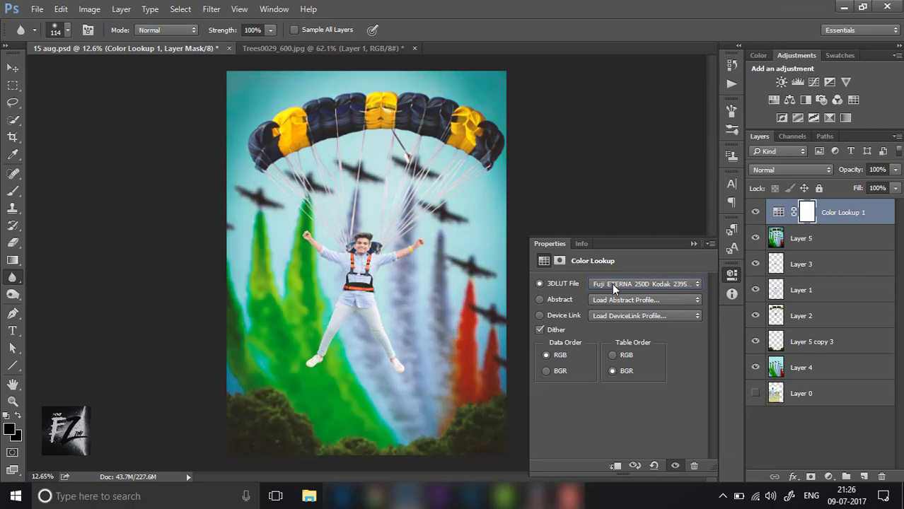
{"action": "left_click", "coordinate": [612, 283]}
{"action": "left_click", "coordinate": [700, 203]}
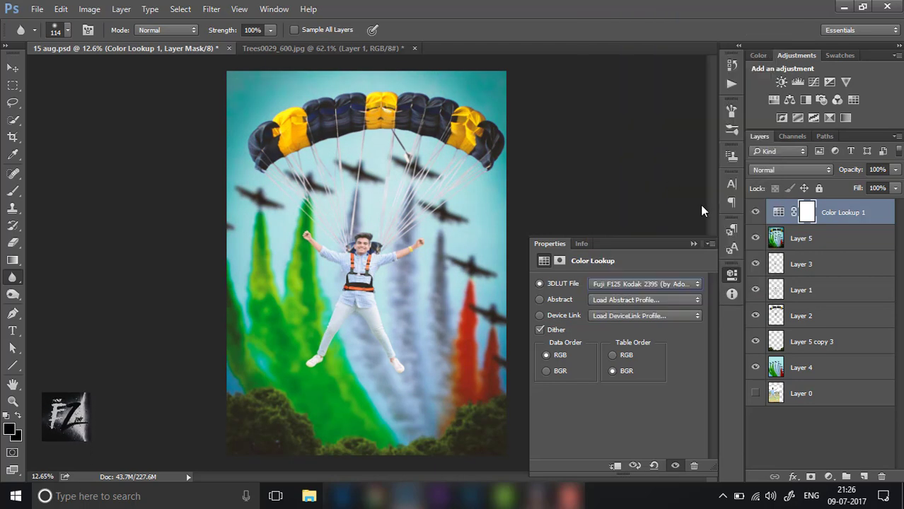
{"action": "left_click", "coordinate": [693, 244]}
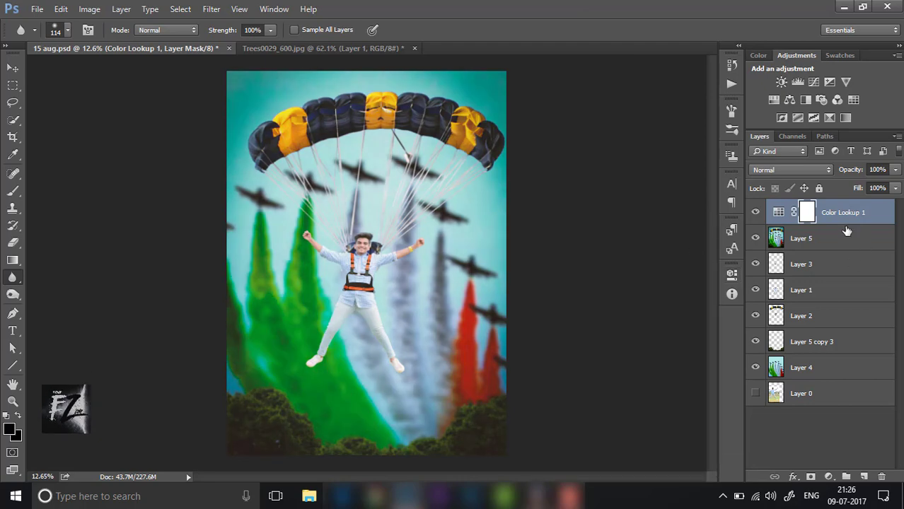
- Erase the Color Lookup 1 mask over the red smoke trails to pull the grade back there
{"action": "scroll", "coordinate": [500, 341], "scroll_direction": "up", "scroll_amount": 3}
{"action": "scroll", "coordinate": [496, 334], "scroll_direction": "up", "scroll_amount": 3}
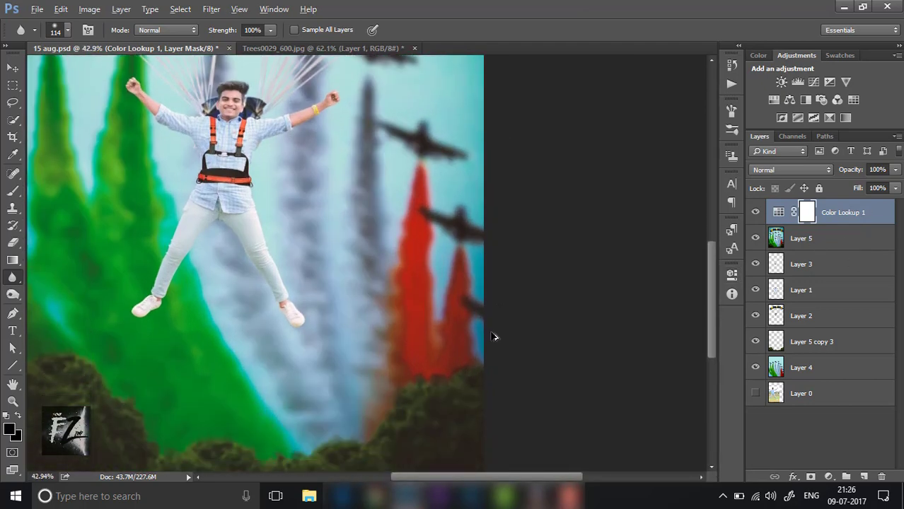
{"action": "scroll", "coordinate": [496, 333], "scroll_direction": "up", "scroll_amount": 2}
{"action": "left_click", "coordinate": [12, 242]}
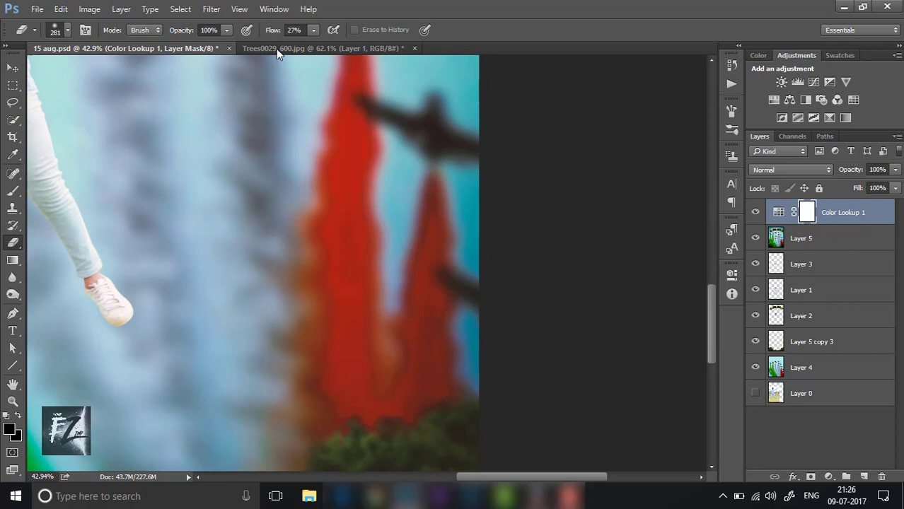
{"action": "mouse_move", "coordinate": [370, 185]}
{"action": "left_mouse_down"}
{"action": "mouse_move", "coordinate": [447, 219]}
{"action": "mouse_move", "coordinate": [347, 142]}
{"action": "mouse_move", "coordinate": [351, 178]}
{"action": "left_mouse_up"}
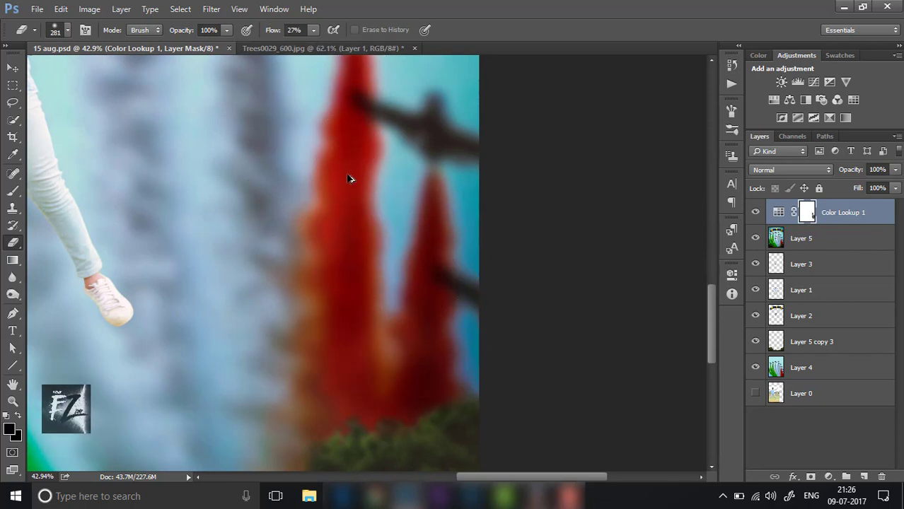
{"action": "scroll", "coordinate": [354, 268], "scroll_direction": "down", "scroll_amount": 3}
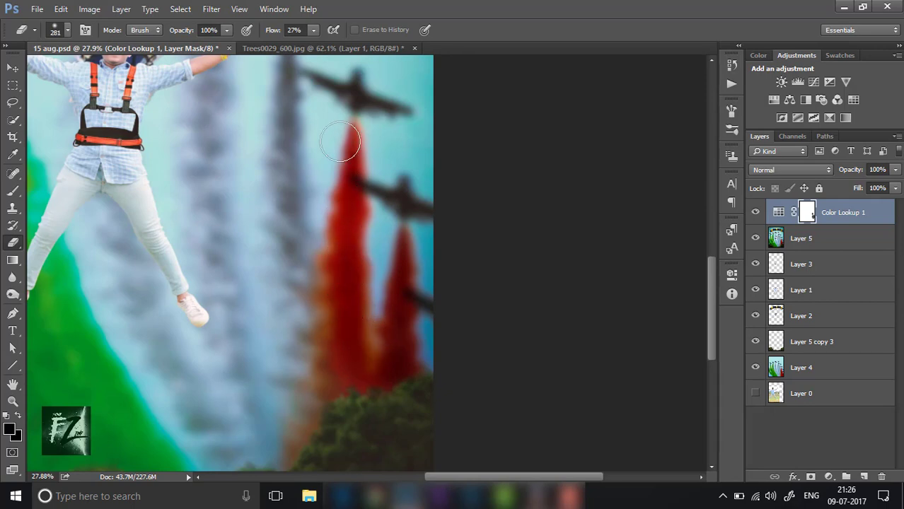
{"action": "scroll", "coordinate": [371, 366], "scroll_direction": "down", "scroll_amount": 2}
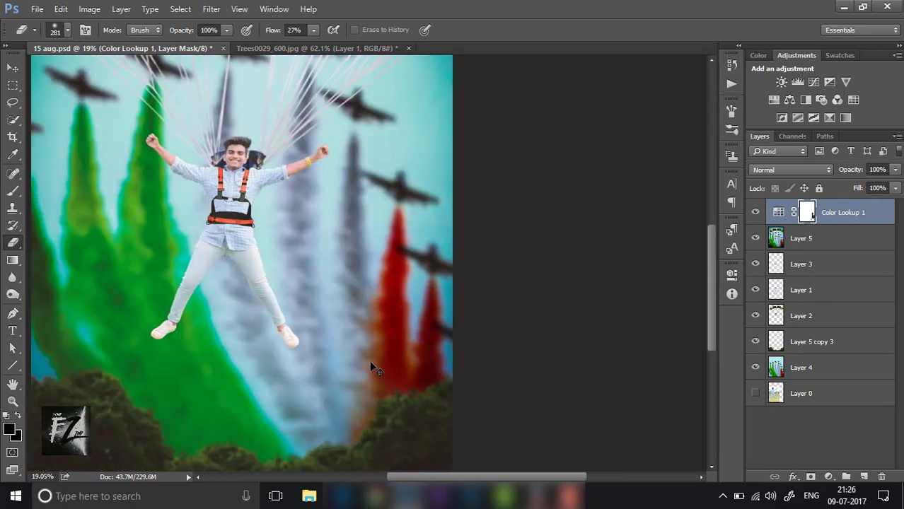
{"action": "scroll", "coordinate": [311, 354], "scroll_direction": "down", "scroll_amount": 2}
{"action": "scroll", "coordinate": [284, 313], "scroll_direction": "up", "scroll_amount": 2}
{"action": "scroll", "coordinate": [345, 302], "scroll_direction": "down", "scroll_amount": 3}
{"action": "scroll", "coordinate": [429, 288], "scroll_direction": "down", "scroll_amount": 1}
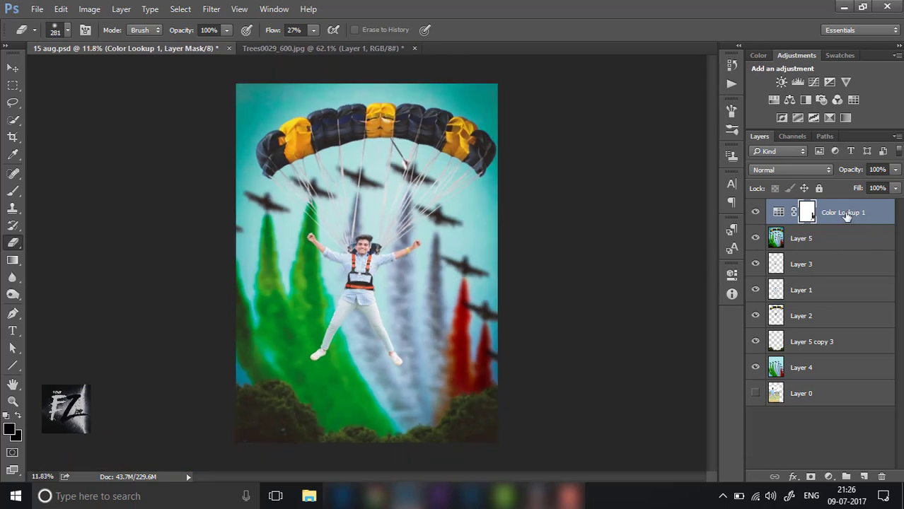
- Add a Selective Color layer with Greens Cyan +27 and Whites cyan slightly reduced
{"action": "left_click", "coordinate": [831, 119]}
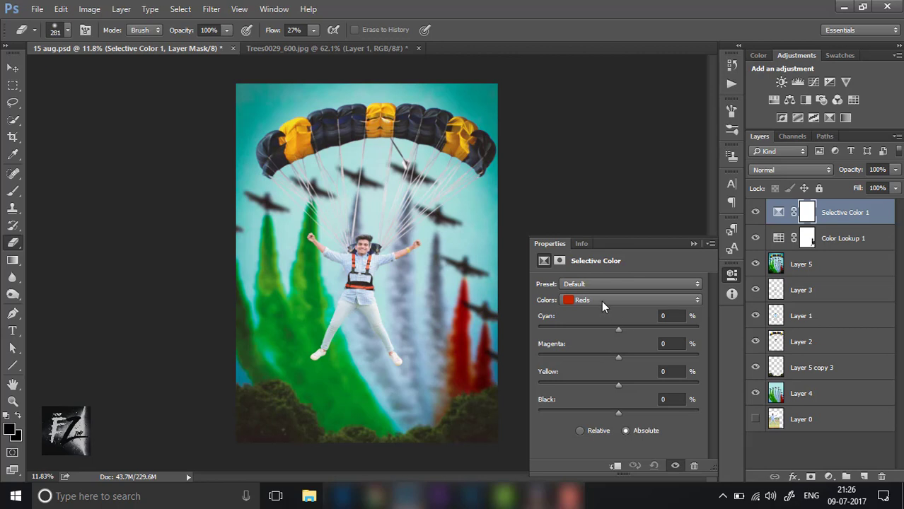
{"action": "left_click", "coordinate": [601, 300]}
{"action": "left_click", "coordinate": [607, 324]}
{"action": "mouse_move", "coordinate": [643, 328]}
{"action": "left_mouse_down"}
{"action": "mouse_move", "coordinate": [576, 328]}
{"action": "mouse_move", "coordinate": [641, 328]}
{"action": "left_mouse_up"}
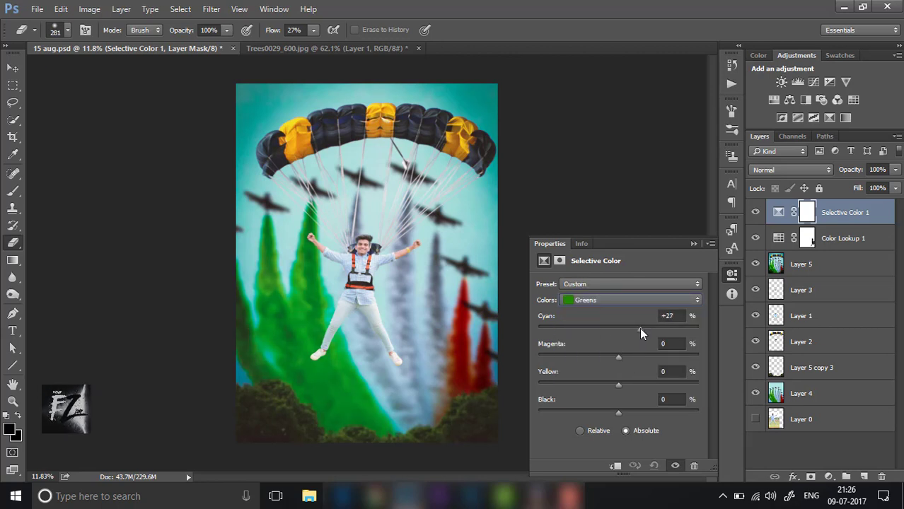
{"action": "left_click", "coordinate": [597, 300]}
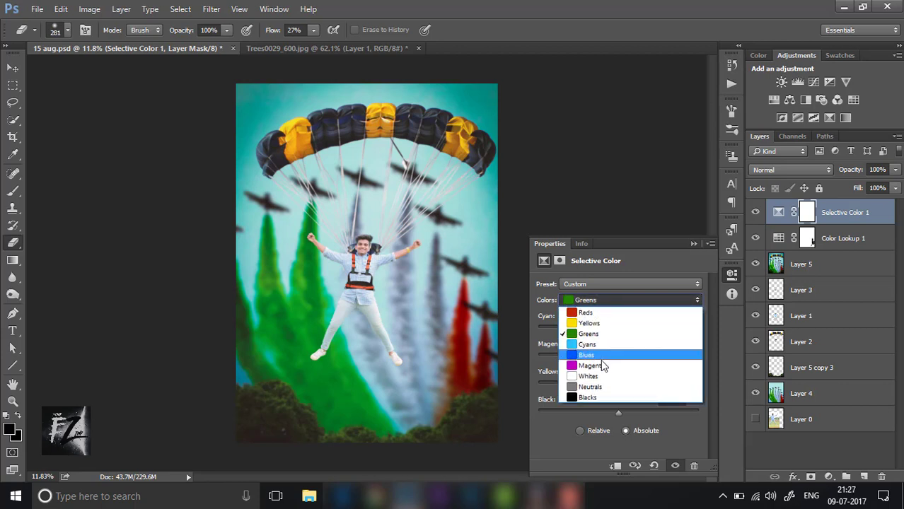
{"action": "left_click", "coordinate": [601, 371]}
{"action": "left_click_drag", "start_coordinate": [622, 328], "coordinate": [614, 328]}
- Reduce cyan in the Yellows (-5) and Reds (about -7) and close Properties
{"action": "left_click", "coordinate": [609, 300]}
{"action": "left_click", "coordinate": [612, 314]}
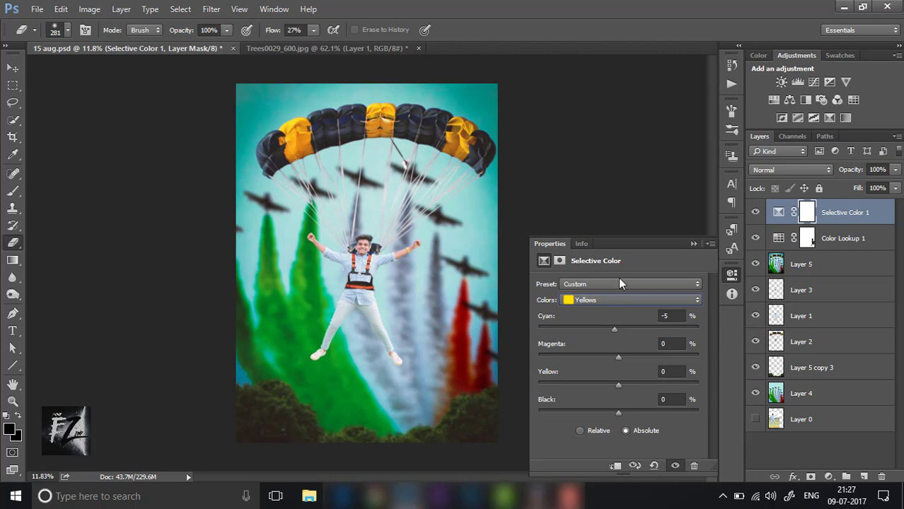
{"action": "left_click", "coordinate": [606, 299]}
{"action": "left_click", "coordinate": [610, 316]}
{"action": "left_click_drag", "start_coordinate": [613, 327], "coordinate": [612, 326]}
{"action": "left_click", "coordinate": [732, 247]}
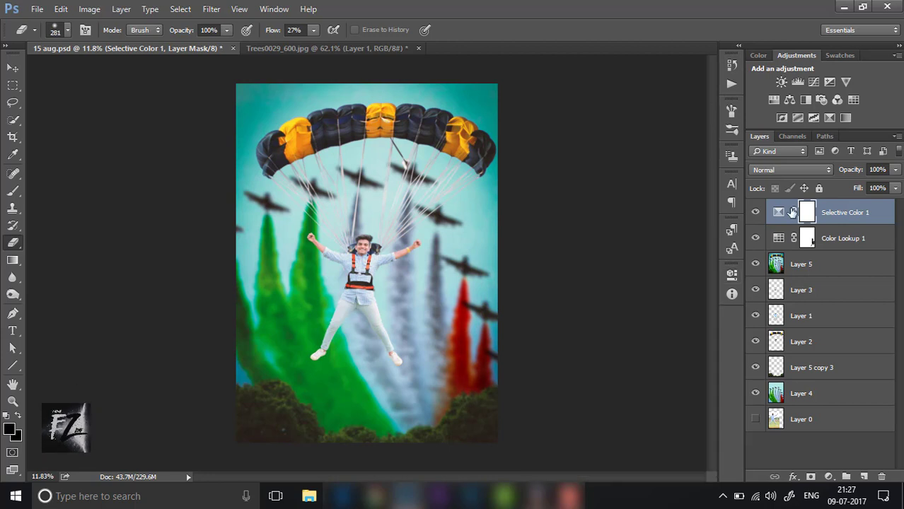
- Add a Hue/Saturation layer, then delete it again
{"action": "left_click", "coordinate": [775, 100]}
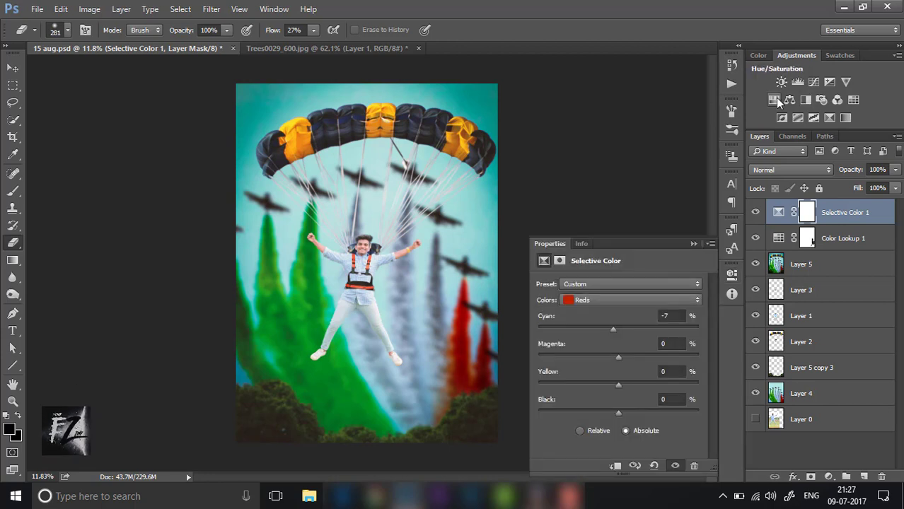
{"action": "left_click", "coordinate": [693, 243]}
{"action": "key", "text": "Delete"}
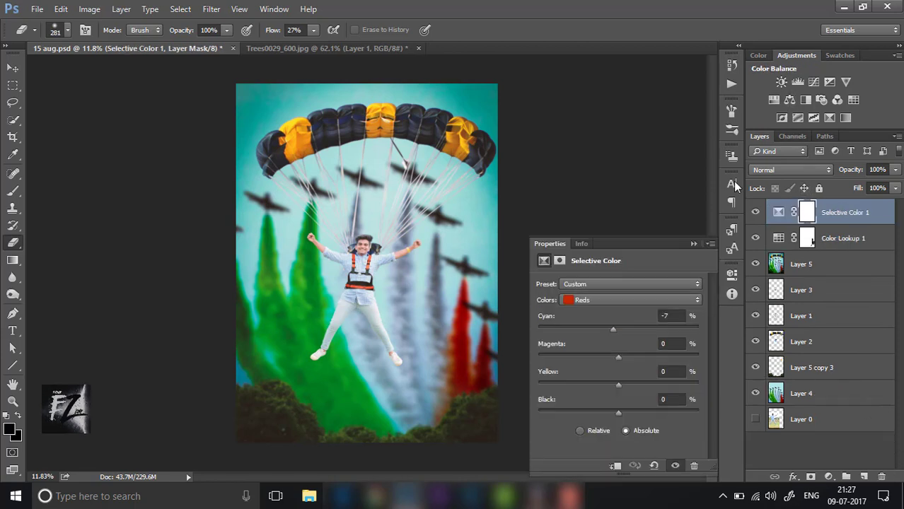
- Add a Color Balance layer shifting midtones to Cyan/Red -14, Magenta/Green -12, Yellow/Blue -7
{"action": "mouse_move", "coordinate": [600, 314]}
{"action": "left_mouse_down"}
{"action": "mouse_move", "coordinate": [589, 313]}
{"action": "mouse_move", "coordinate": [594, 358]}
{"action": "left_mouse_up"}
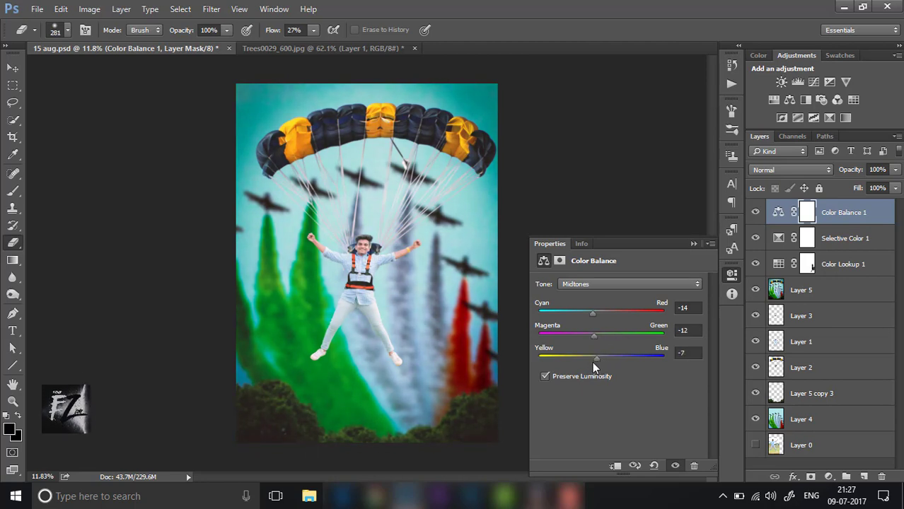
{"action": "left_click", "coordinate": [694, 245]}
{"action": "scroll", "coordinate": [427, 326], "scroll_direction": "up", "scroll_amount": 3}
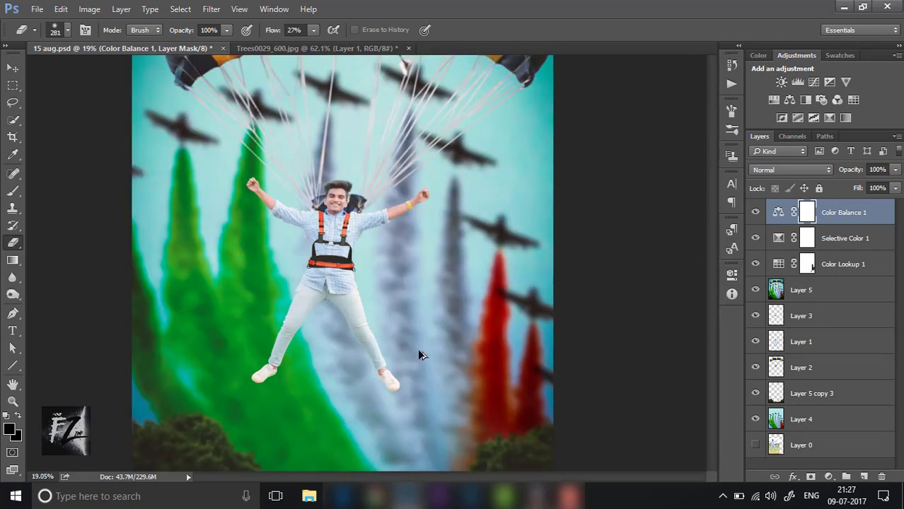
{"action": "scroll", "coordinate": [440, 317], "scroll_direction": "down", "scroll_amount": 2}
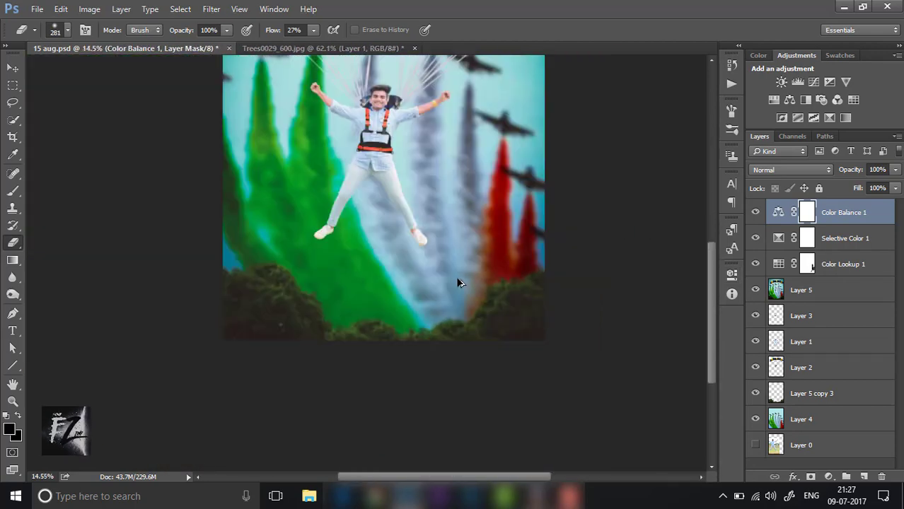
{"action": "scroll", "coordinate": [456, 275], "scroll_direction": "down", "scroll_amount": 2}
{"action": "scroll", "coordinate": [457, 278], "scroll_direction": "up", "scroll_amount": 2}
{"action": "scroll", "coordinate": [457, 310], "scroll_direction": "up", "scroll_amount": 1}
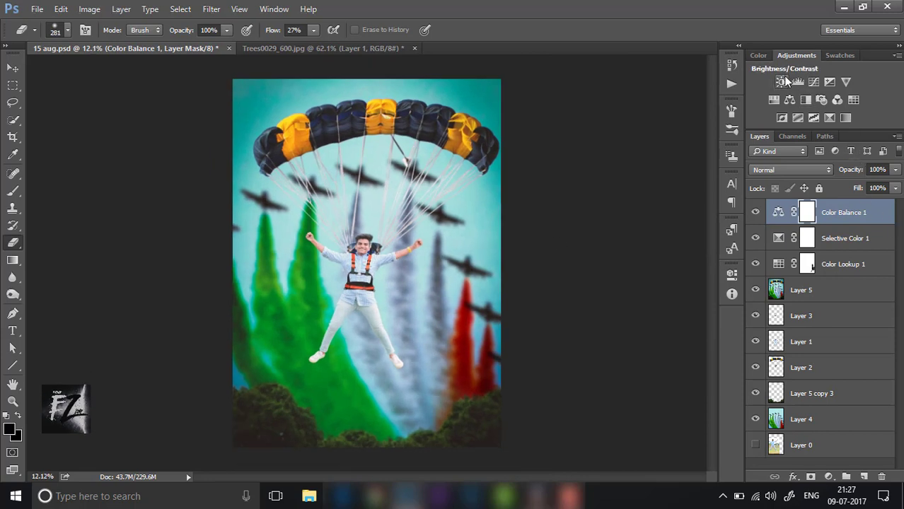
- Add a Levels layer with input 8/1.00/254 and output 3/255
{"action": "left_click", "coordinate": [797, 82]}
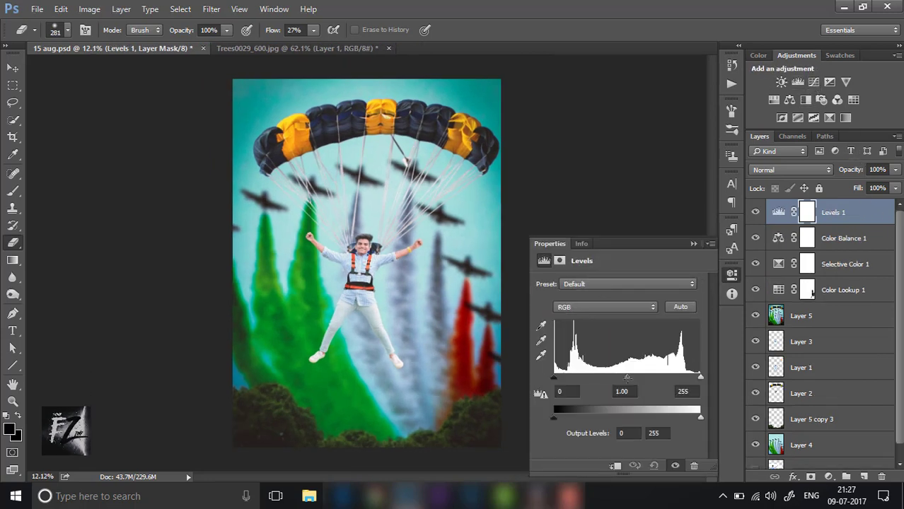
{"action": "left_click_drag", "start_coordinate": [627, 377], "coordinate": [617, 380]}
{"action": "left_click_drag", "start_coordinate": [555, 379], "coordinate": [560, 379]}
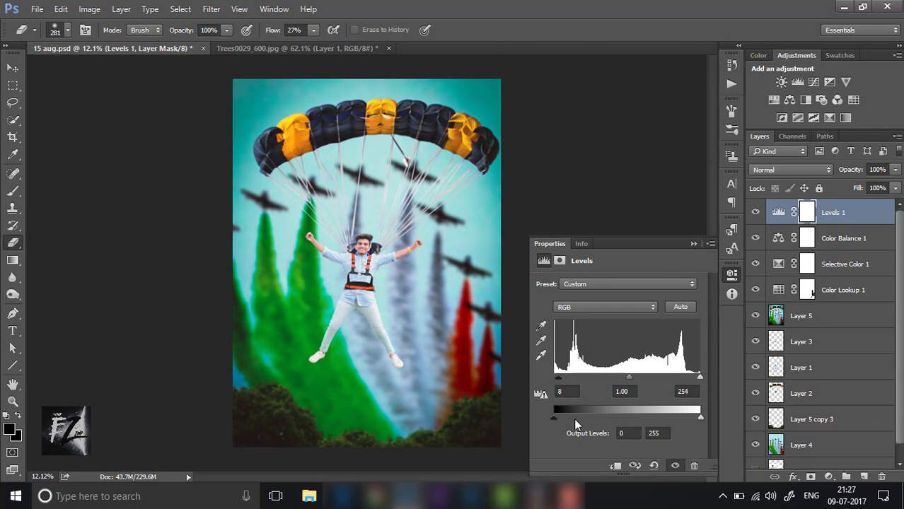
{"action": "left_click_drag", "start_coordinate": [554, 418], "coordinate": [556, 418]}
{"action": "left_click_drag", "start_coordinate": [700, 418], "coordinate": [691, 419]}
{"action": "left_click", "coordinate": [731, 274]}
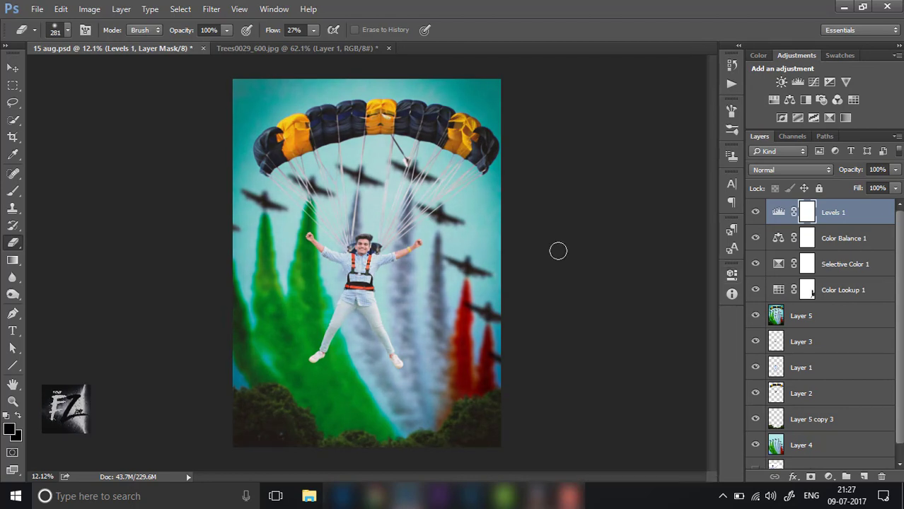
- Inspect the graded poster, then switch to the Trees0029_600.jpg document
{"action": "scroll", "coordinate": [384, 265], "scroll_direction": "up", "scroll_amount": 2}
{"action": "scroll", "coordinate": [384, 264], "scroll_direction": "up", "scroll_amount": 2}
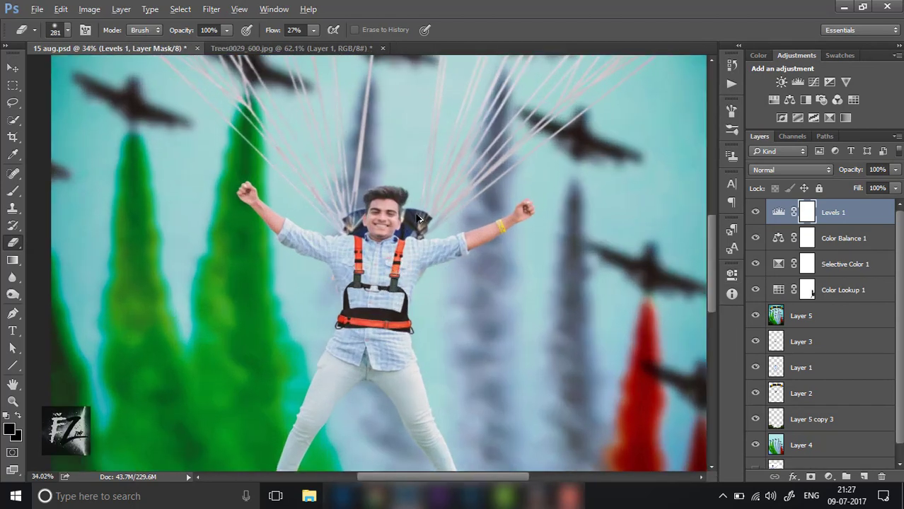
{"action": "scroll", "coordinate": [419, 219], "scroll_direction": "up", "scroll_amount": 2}
{"action": "scroll", "coordinate": [433, 242], "scroll_direction": "down", "scroll_amount": 2}
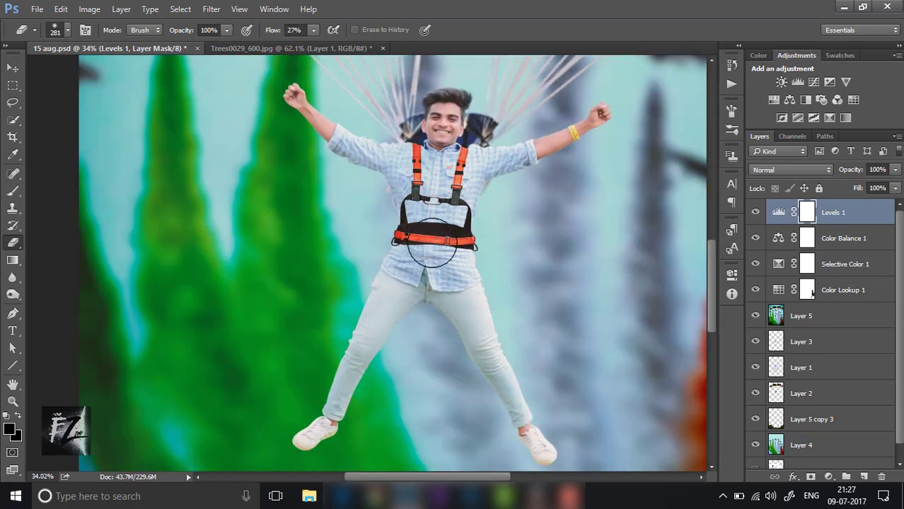
{"action": "scroll", "coordinate": [433, 242], "scroll_direction": "down", "scroll_amount": 2}
{"action": "scroll", "coordinate": [459, 227], "scroll_direction": "down", "scroll_amount": 2}
{"action": "scroll", "coordinate": [460, 227], "scroll_direction": "down", "scroll_amount": 2}
{"action": "scroll", "coordinate": [467, 222], "scroll_direction": "up", "scroll_amount": 1}
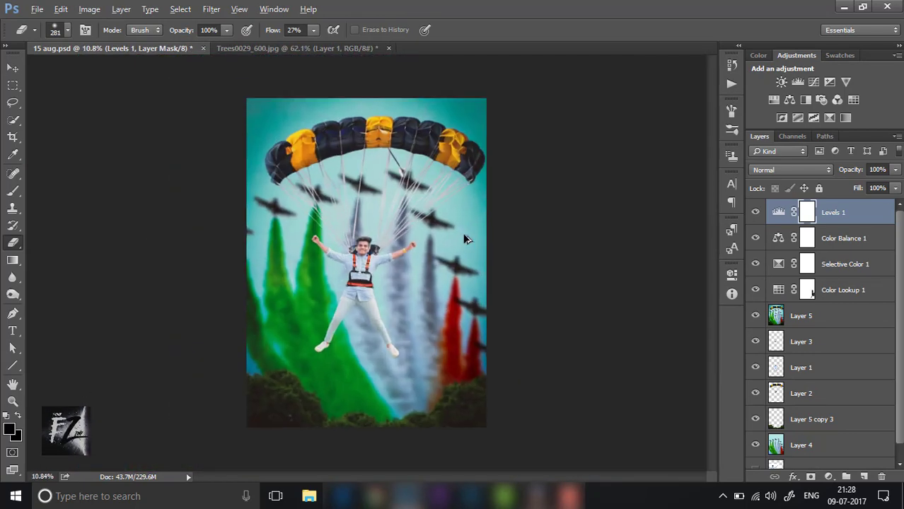
{"action": "scroll", "coordinate": [464, 238], "scroll_direction": "down", "scroll_amount": 1}
{"action": "scroll", "coordinate": [462, 236], "scroll_direction": "up", "scroll_amount": 1}
{"action": "scroll", "coordinate": [496, 238], "scroll_direction": "down", "scroll_amount": 1}
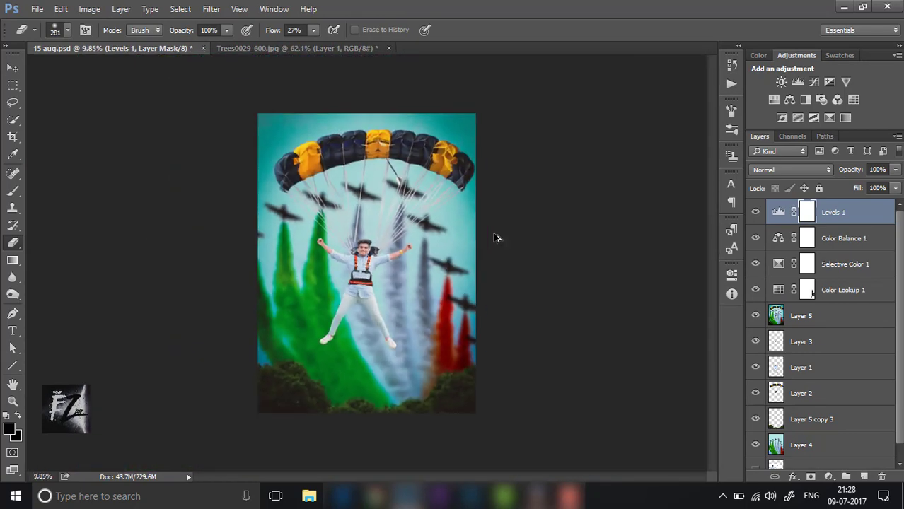
{"action": "scroll", "coordinate": [495, 237], "scroll_direction": "up", "scroll_amount": 1}
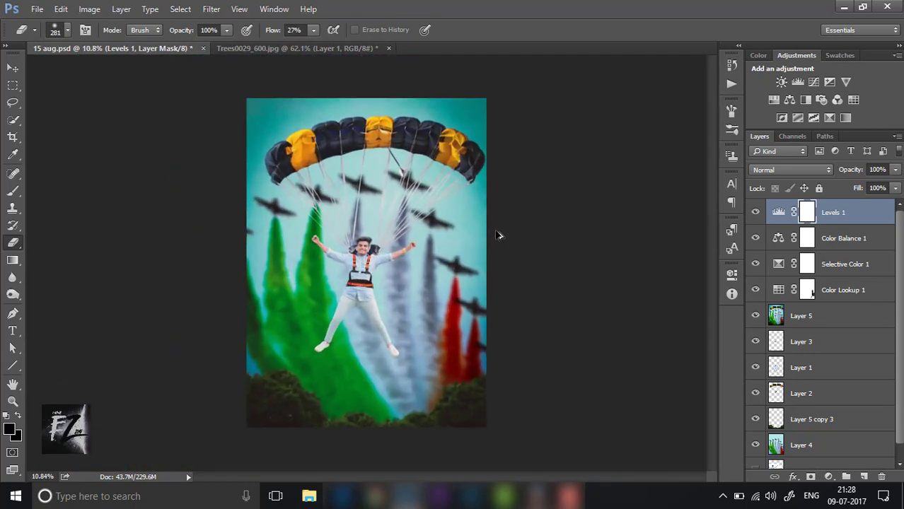
{"action": "left_click", "coordinate": [355, 50]}
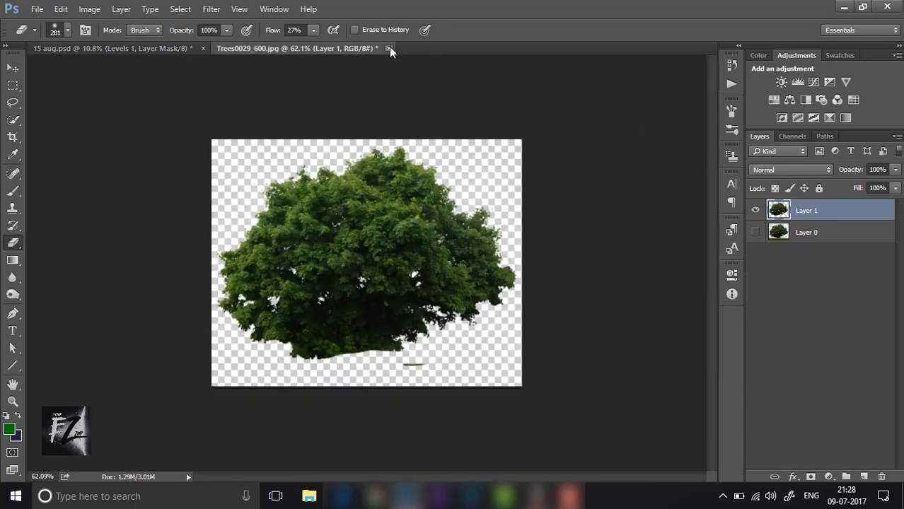
- Close Trees0029_600.jpg without saving and open Happy-Independence-Day-hdimages.jpg from Downloads
{"action": "left_click", "coordinate": [389, 48]}
{"action": "left_click", "coordinate": [444, 192]}
{"action": "left_click", "coordinate": [41, 9]}
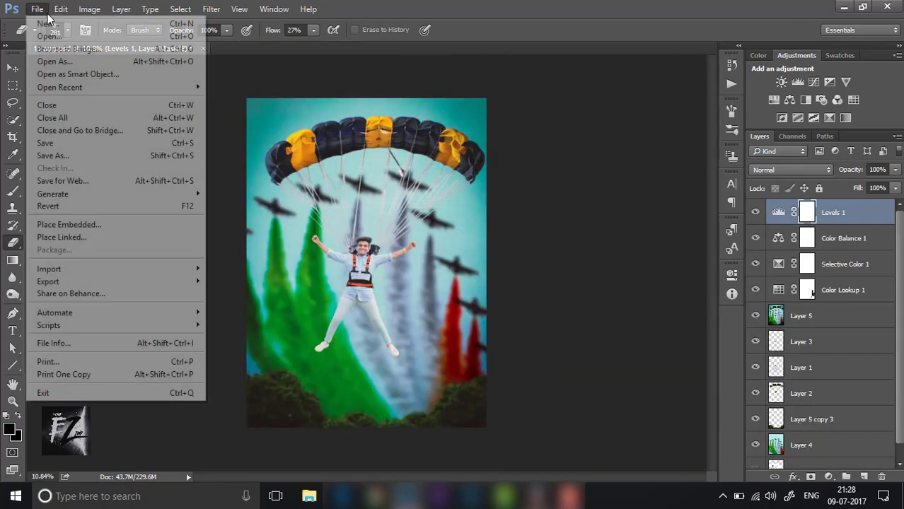
{"action": "left_click", "coordinate": [51, 36]}
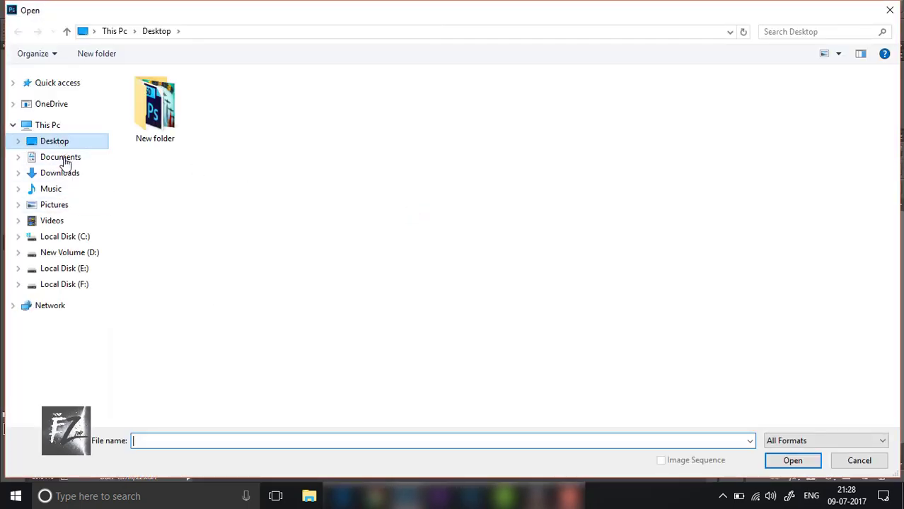
{"action": "left_click", "coordinate": [57, 173]}
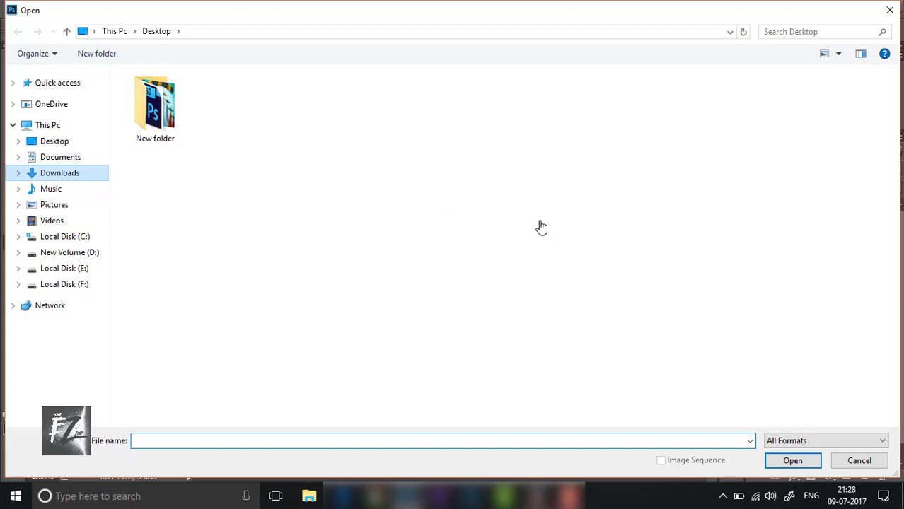
{"action": "scroll", "coordinate": [495, 247], "scroll_direction": "down", "scroll_amount": 5}
{"action": "left_click", "coordinate": [247, 181]}
{"action": "left_click", "coordinate": [792, 460]}
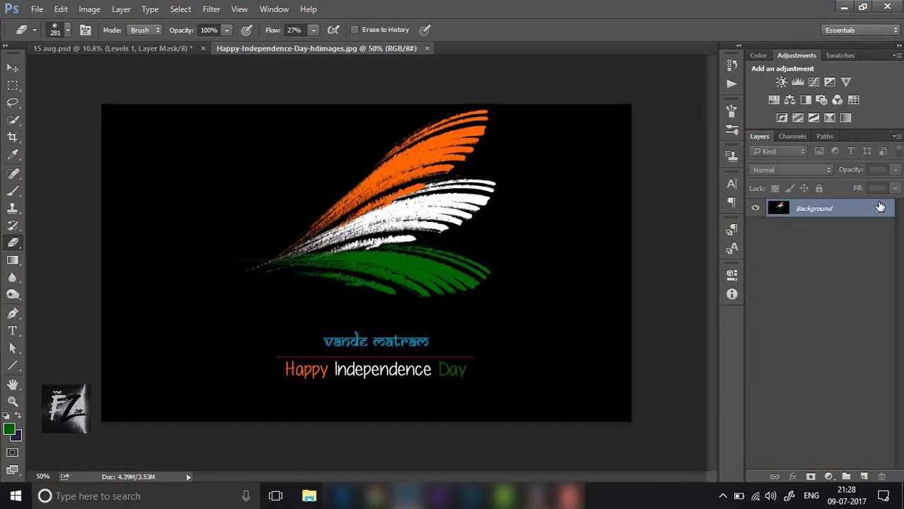
- Unlock the background layer and copy the greeting text onto its own layer
{"action": "left_click", "coordinate": [880, 208]}
{"action": "scroll", "coordinate": [354, 311], "scroll_direction": "up", "scroll_amount": 1}
{"action": "scroll", "coordinate": [385, 328], "scroll_direction": "up", "scroll_amount": 1}
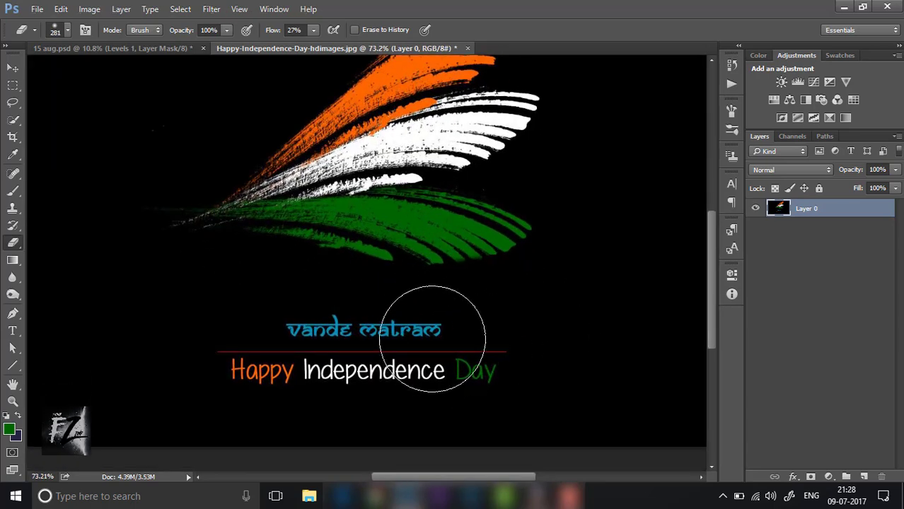
{"action": "left_click", "coordinate": [12, 85]}
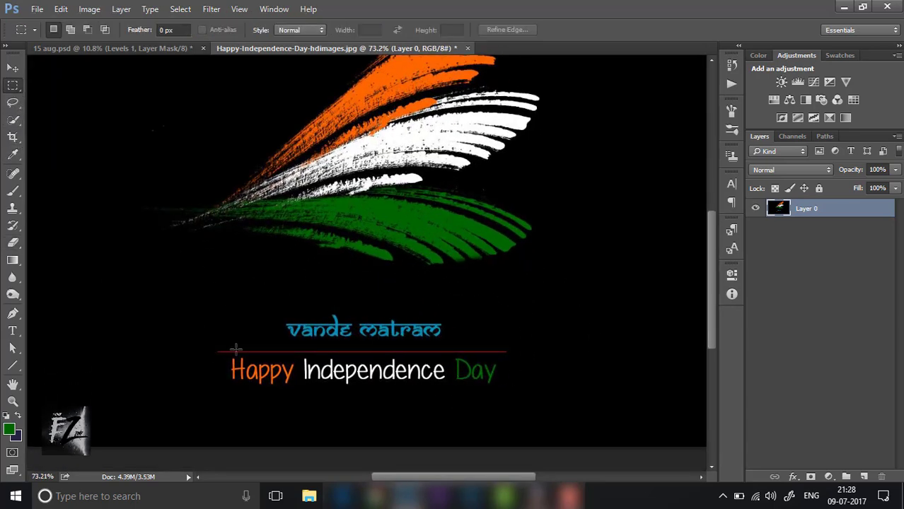
{"action": "left_click_drag", "start_coordinate": [390, 391], "coordinate": [504, 397]}
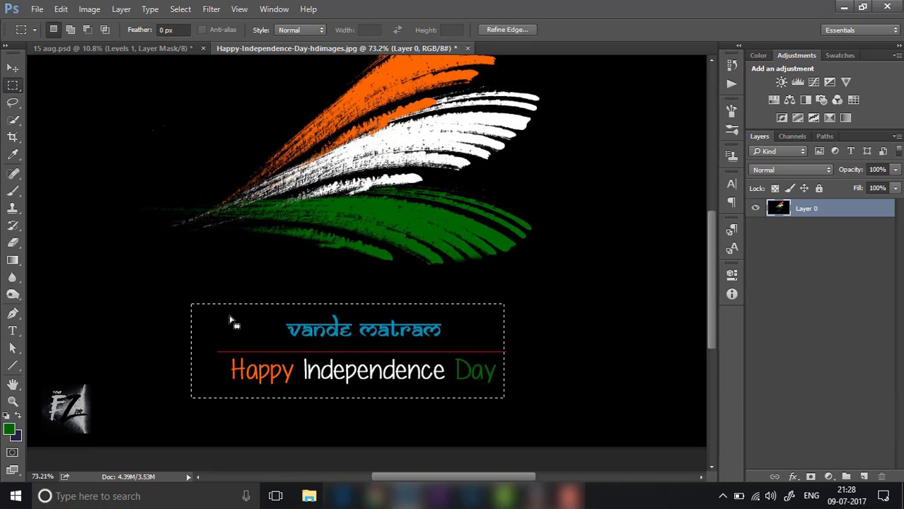
{"action": "left_click", "coordinate": [515, 385]}
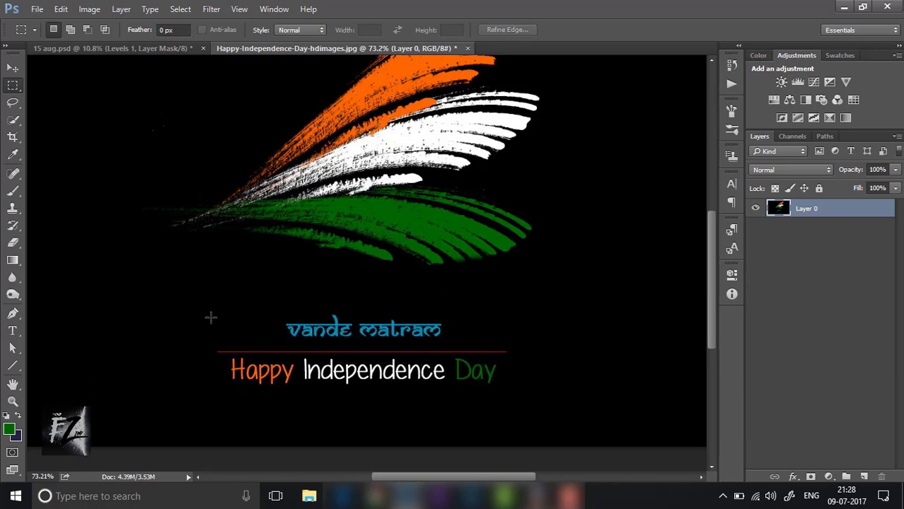
{"action": "left_click_drag", "start_coordinate": [208, 312], "coordinate": [514, 389]}
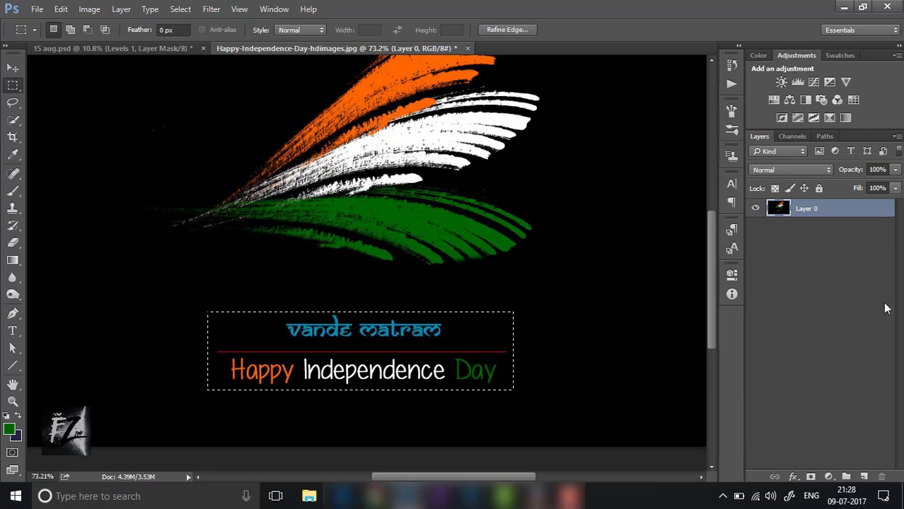
{"action": "key", "text": "ctrl+j"}
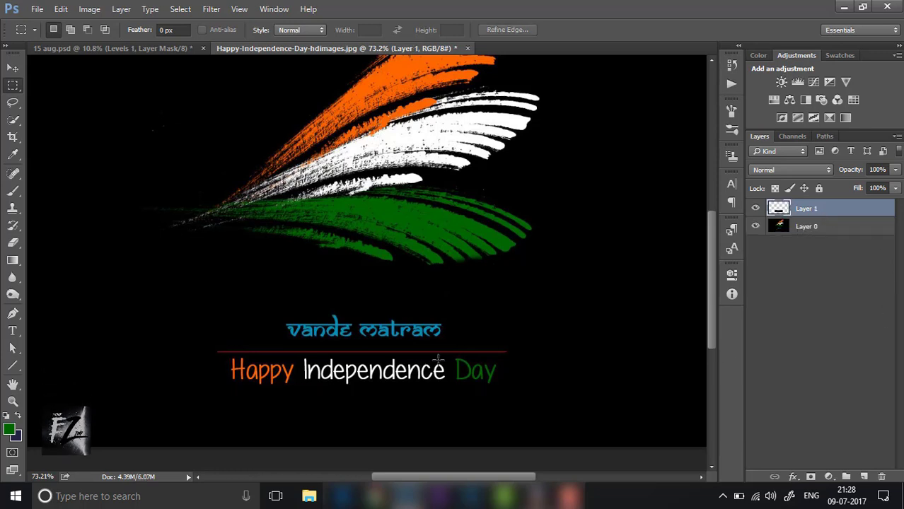
- Try painting over the text area on Layer 0 with a 185 px brush, then undo and reset colours
{"action": "left_click", "coordinate": [836, 228]}
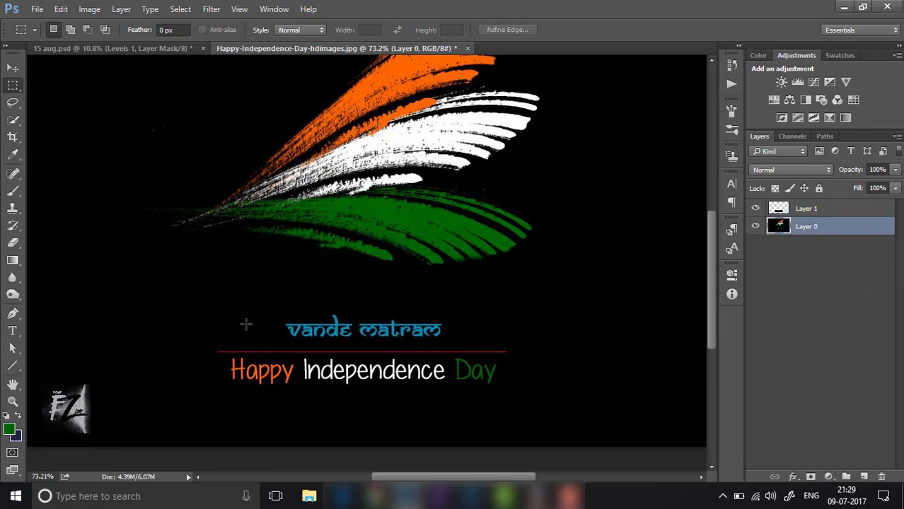
{"action": "left_click_drag", "start_coordinate": [199, 302], "coordinate": [524, 394]}
{"action": "left_click", "coordinate": [10, 157]}
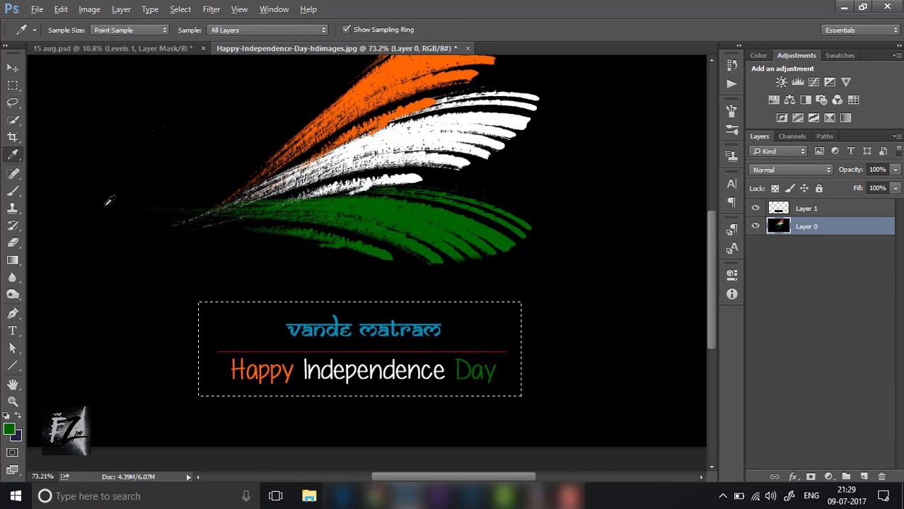
{"action": "key", "text": "b"}
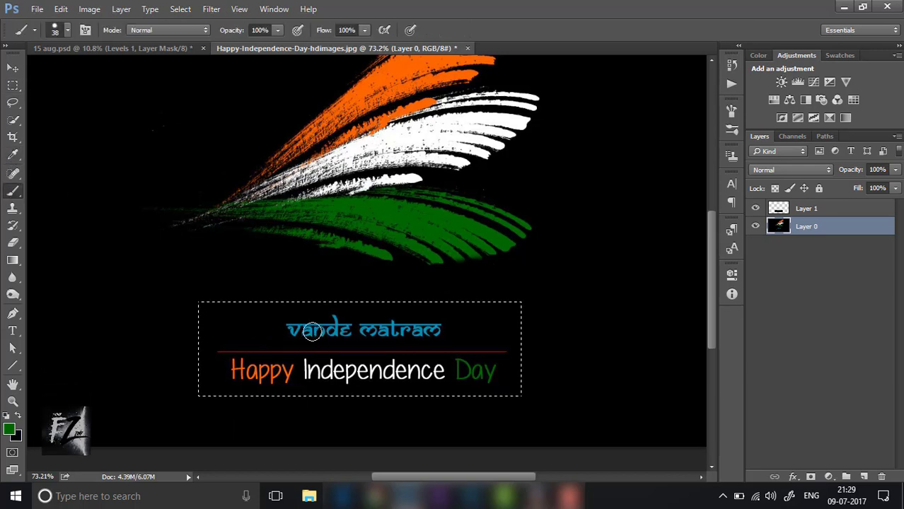
{"action": "right_click", "coordinate": [312, 331]}
{"action": "double_click", "coordinate": [442, 290]}
{"action": "type", "text": "185"}
{"action": "key", "text": "Return"}
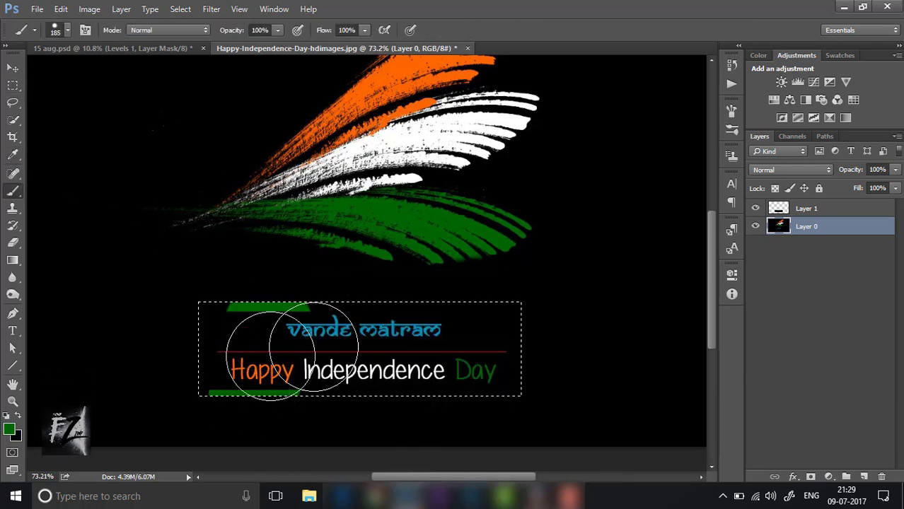
{"action": "left_click_drag", "start_coordinate": [262, 333], "coordinate": [549, 363]}
{"action": "key", "text": "ctrl+z"}
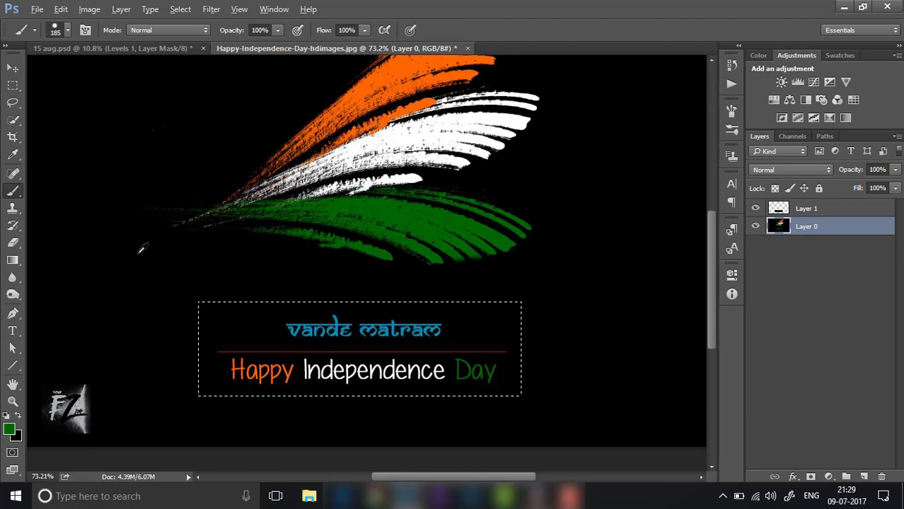
{"action": "key", "text": "d"}
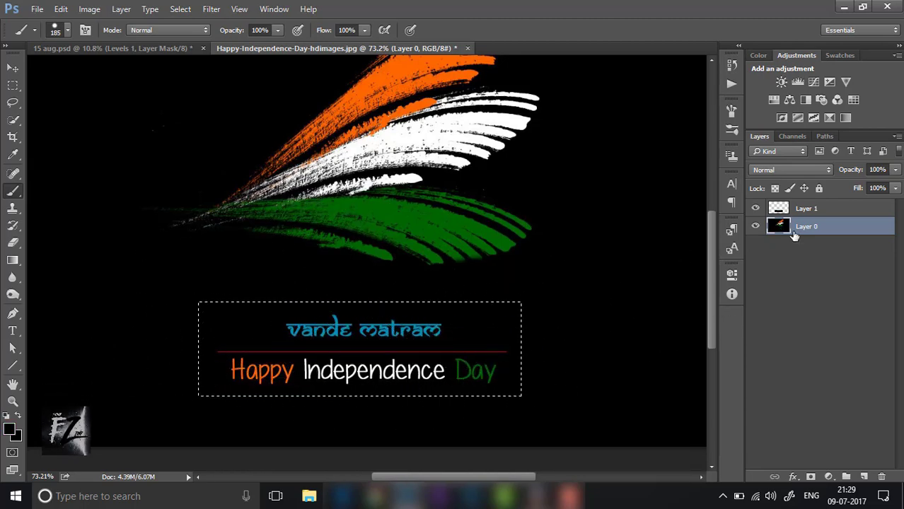
- Toggle Layer 0 and Layer 1 visibility to compare, then clear the selection
{"action": "left_click", "coordinate": [755, 227]}
{"action": "left_click", "coordinate": [755, 227]}
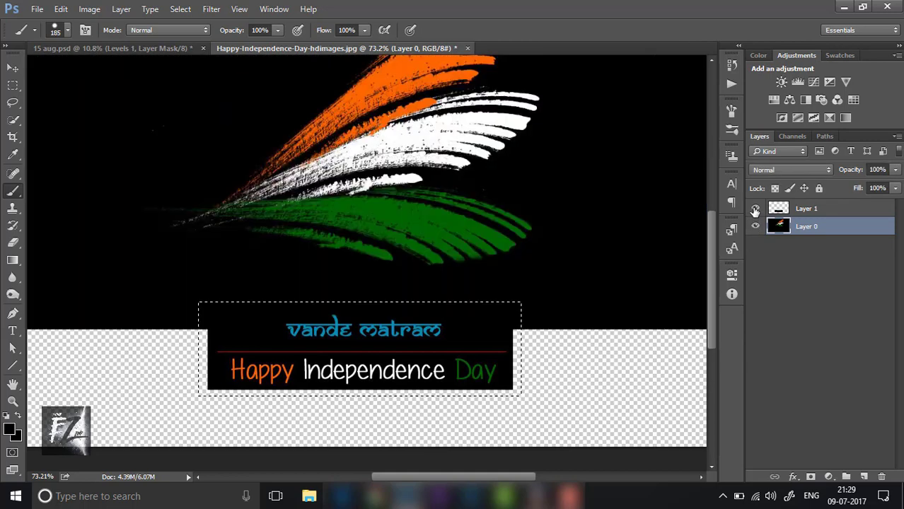
{"action": "left_click", "coordinate": [754, 209]}
{"action": "left_click", "coordinate": [755, 209]}
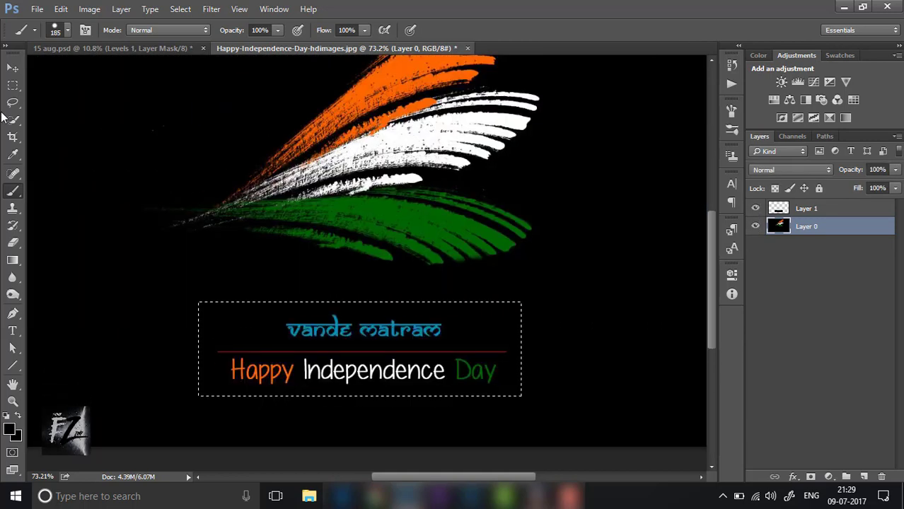
{"action": "left_click", "coordinate": [13, 85]}
{"action": "right_click", "coordinate": [110, 116]}
{"action": "left_click", "coordinate": [110, 117]}
- Move the greeting text up beneath the wings and merge it down into the artwork
{"action": "left_click", "coordinate": [806, 209]}
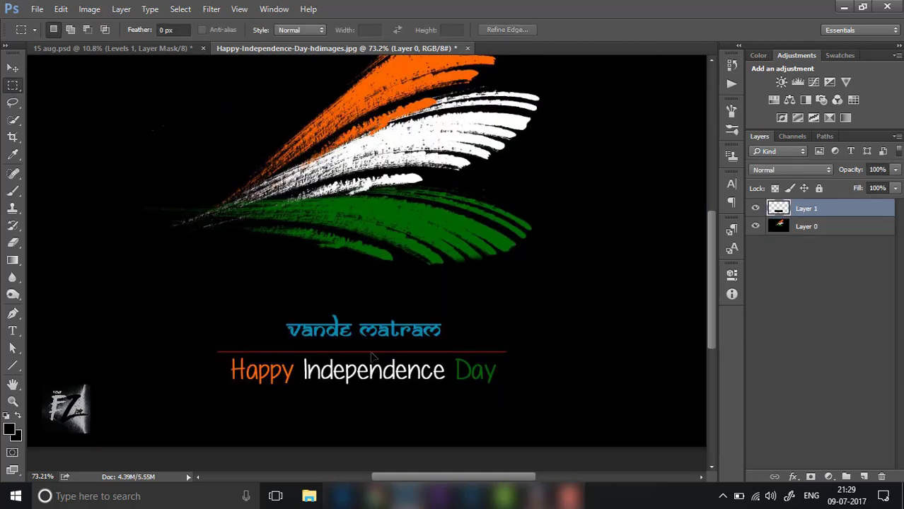
{"action": "left_click_drag", "start_coordinate": [376, 374], "coordinate": [357, 347]}
{"action": "scroll", "coordinate": [456, 333], "scroll_direction": "down", "scroll_amount": 2}
{"action": "right_click", "coordinate": [845, 219]}
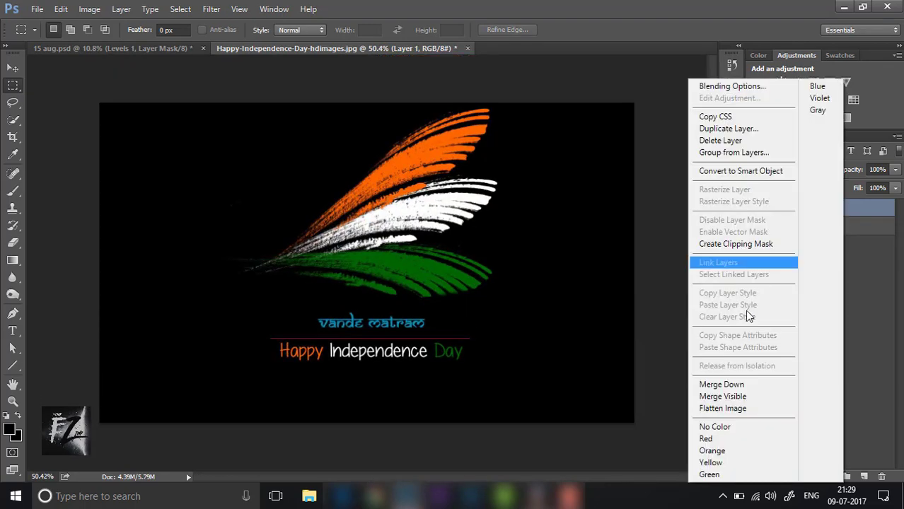
{"action": "left_click", "coordinate": [691, 384]}
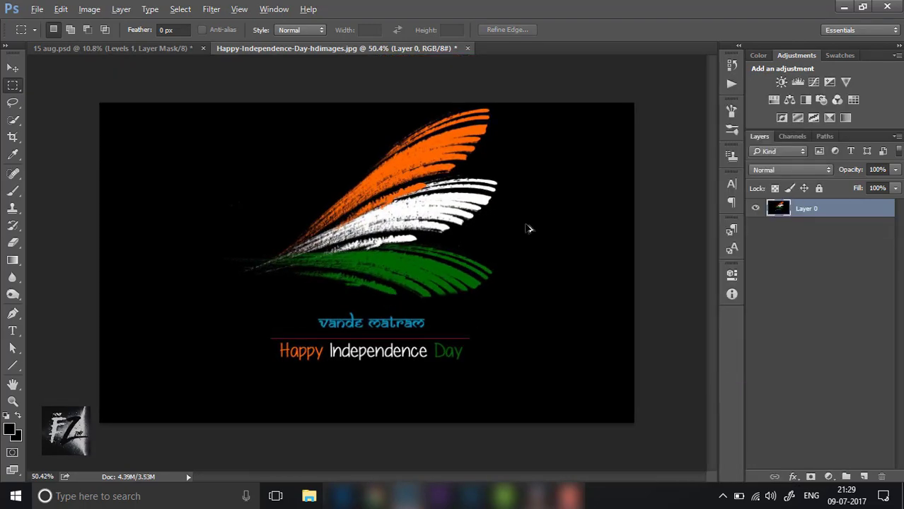
- Remove the logo's black background using Color Range with raised Fuzziness
{"action": "left_click", "coordinate": [181, 10]}
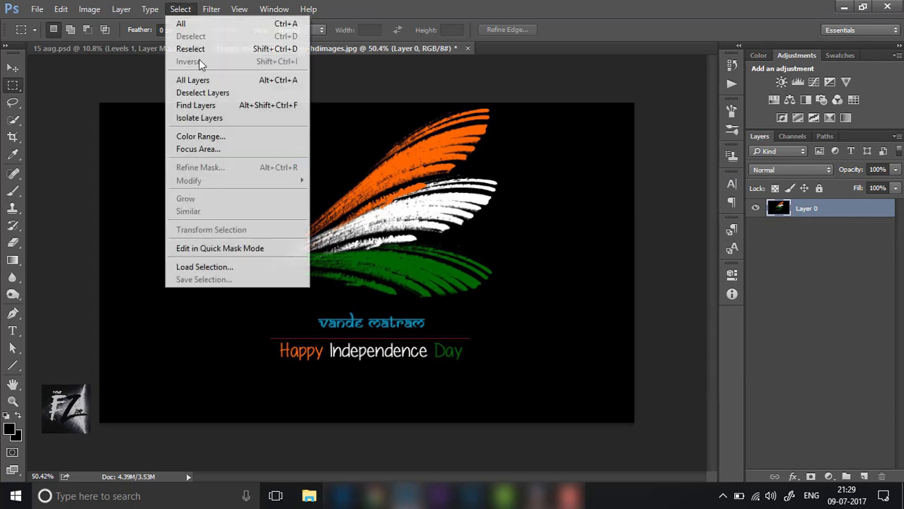
{"action": "left_click", "coordinate": [240, 135]}
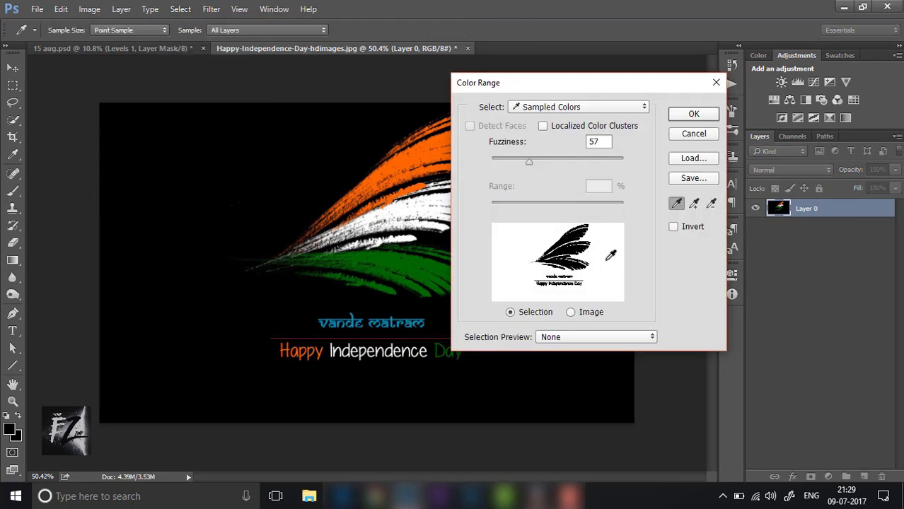
{"action": "left_click_drag", "start_coordinate": [529, 162], "coordinate": [566, 169]}
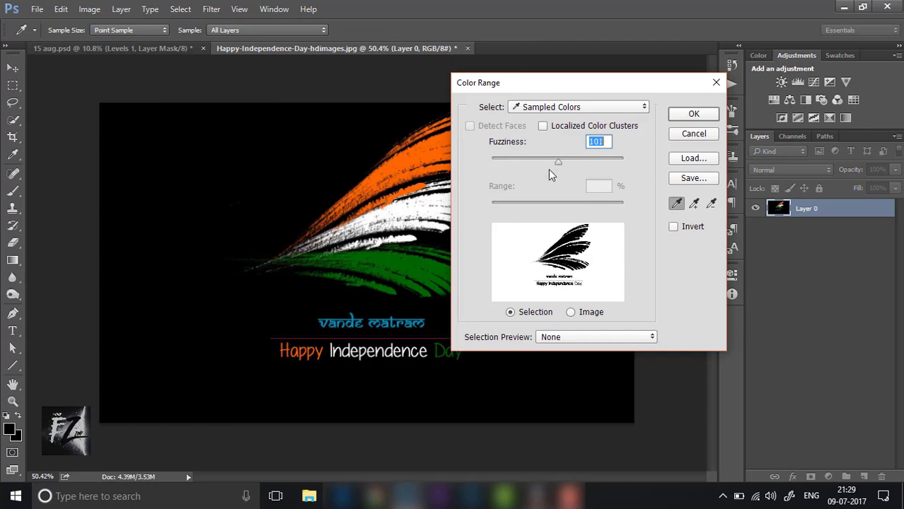
{"action": "left_click", "coordinate": [687, 116]}
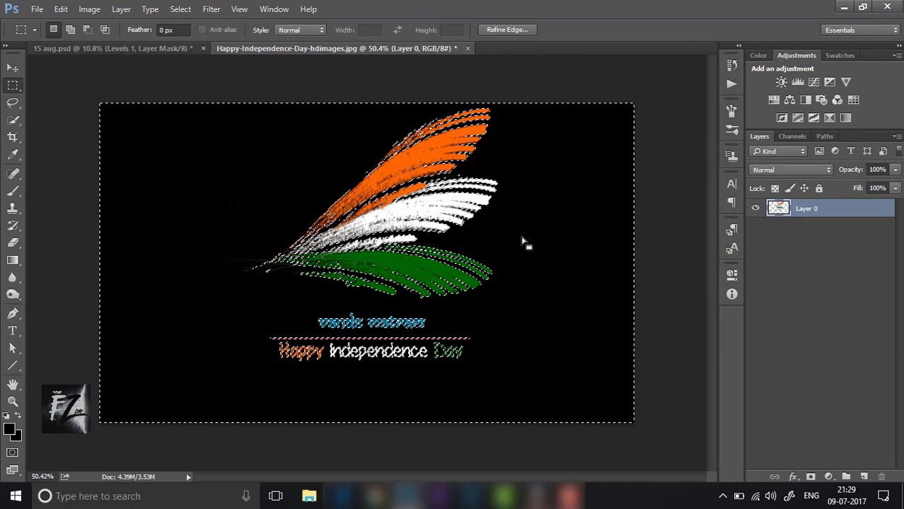
{"action": "key", "text": "Delete"}
{"action": "right_click", "coordinate": [135, 134]}
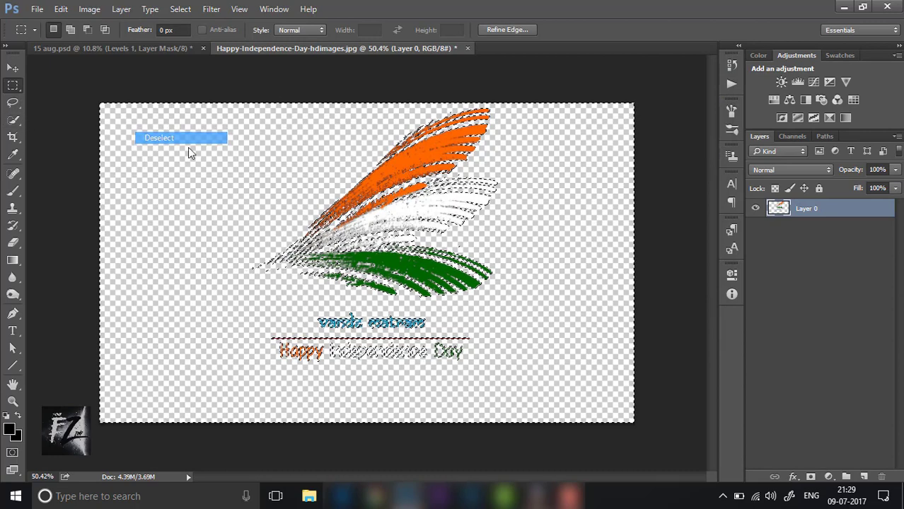
{"action": "left_click", "coordinate": [188, 154]}
- Drag the logo layer into the 15 aug.psd poster
{"action": "scroll", "coordinate": [367, 261], "scroll_direction": "up", "scroll_amount": 3}
{"action": "scroll", "coordinate": [367, 262], "scroll_direction": "down", "scroll_amount": 5}
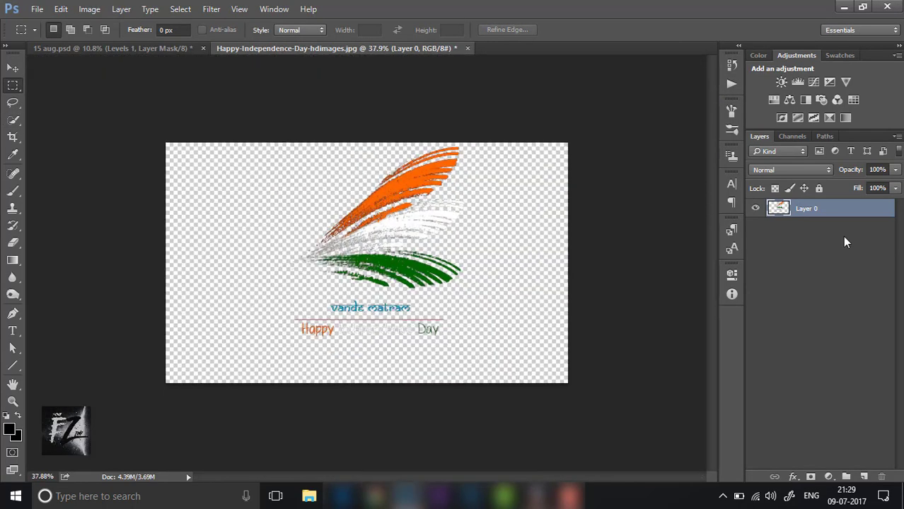
{"action": "mouse_move", "coordinate": [400, 264]}
{"action": "left_mouse_down"}
{"action": "mouse_move", "coordinate": [173, 51]}
{"action": "mouse_move", "coordinate": [324, 388]}
{"action": "left_mouse_up"}
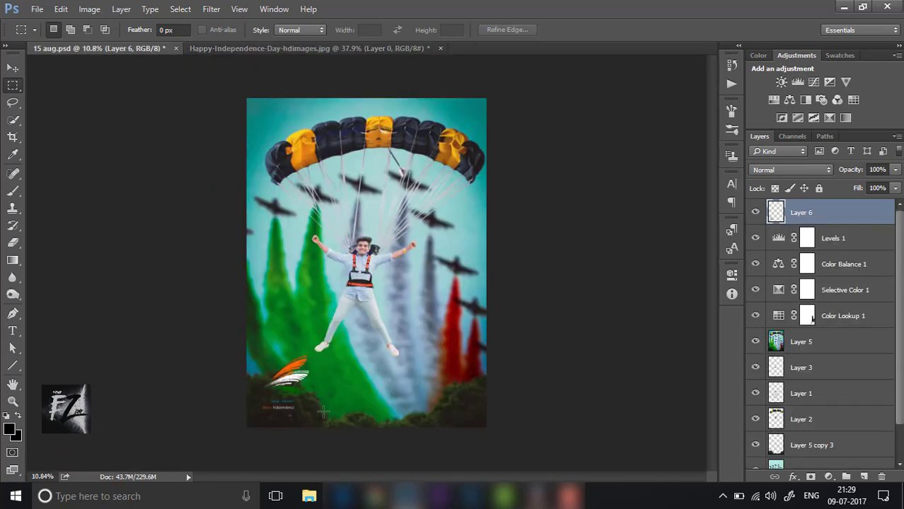
- Scale Layer 6's logo up to about 130%, nudge it down, and commit
{"action": "scroll", "coordinate": [281, 349], "scroll_direction": "up", "scroll_amount": 2}
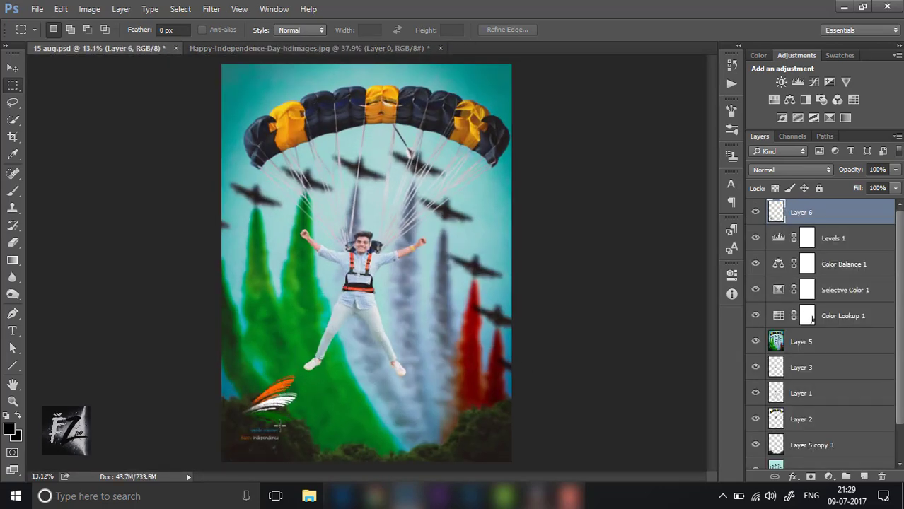
{"action": "left_click", "coordinate": [11, 69]}
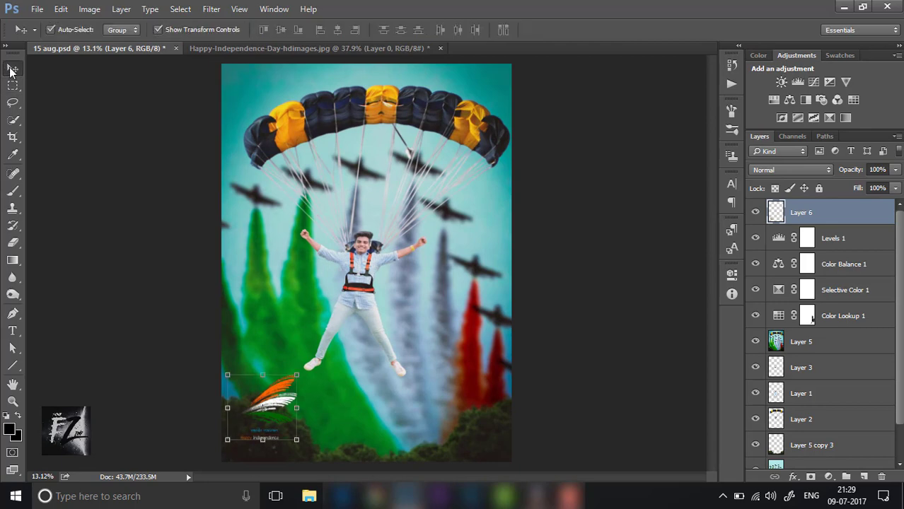
{"action": "left_click", "coordinate": [194, 408]}
{"action": "scroll", "coordinate": [304, 401], "scroll_direction": "up", "scroll_amount": 3}
{"action": "scroll", "coordinate": [292, 413], "scroll_direction": "up", "scroll_amount": 1}
{"action": "scroll", "coordinate": [292, 413], "scroll_direction": "up", "scroll_amount": 1}
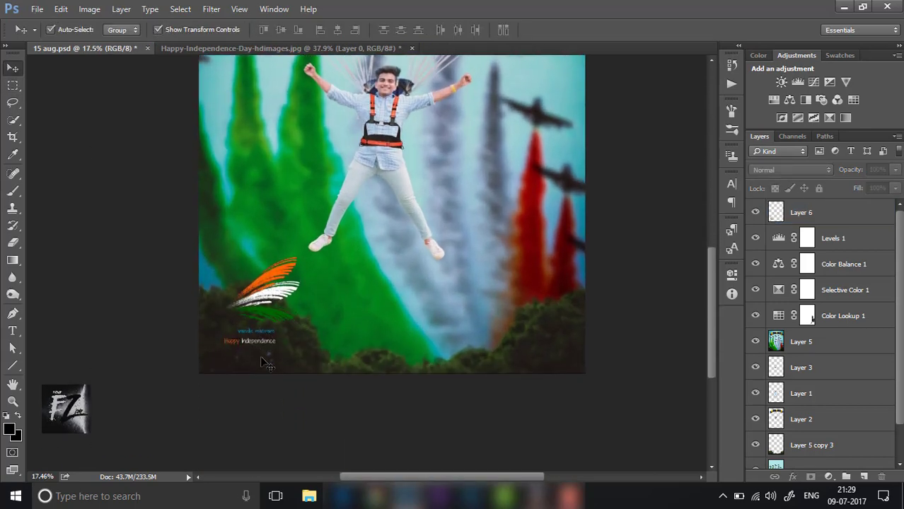
{"action": "scroll", "coordinate": [290, 340], "scroll_direction": "up", "scroll_amount": 2}
{"action": "left_click", "coordinate": [288, 264]}
{"action": "left_click_drag", "start_coordinate": [332, 341], "coordinate": [357, 358]}
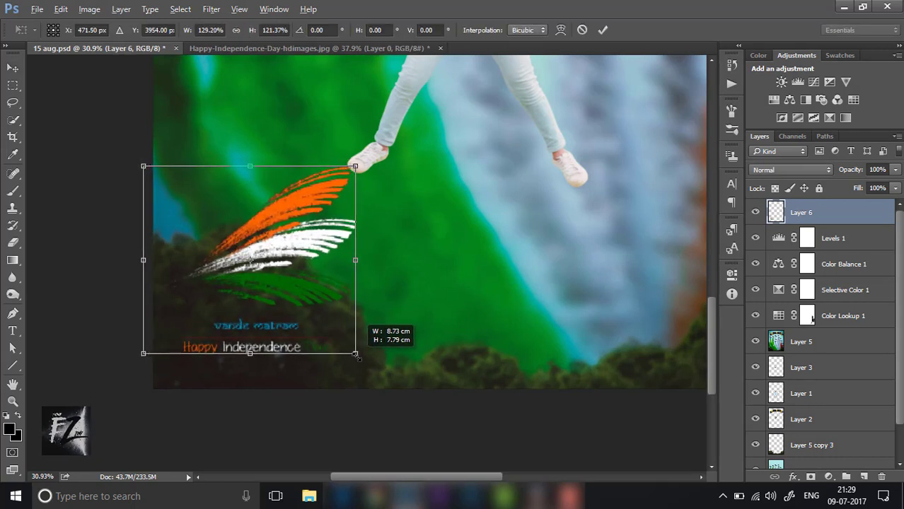
{"action": "key", "text": "shift+Down"}
{"action": "key", "text": "shift+Down"}
{"action": "key", "text": "shift+Down"}
{"action": "key", "text": "shift+Down"}
{"action": "key", "text": "shift+Down"}
{"action": "key", "text": "shift+Down"}
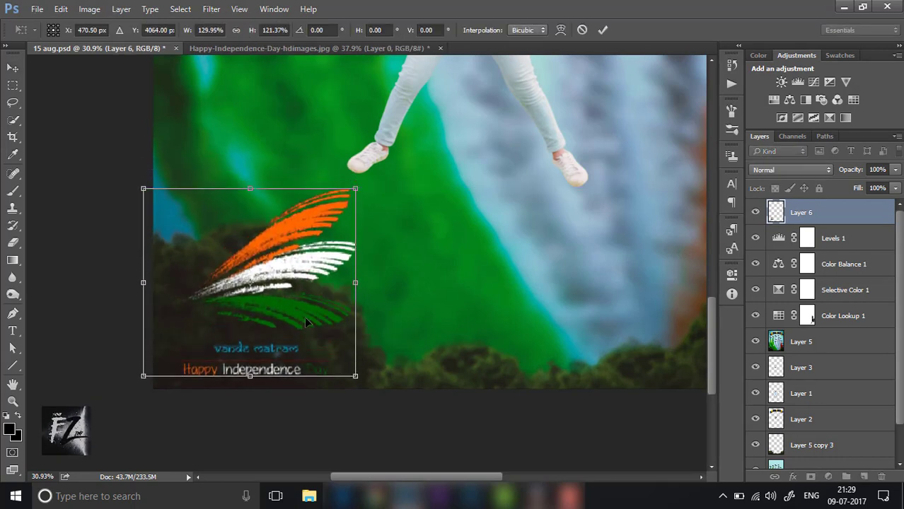
{"action": "key", "text": "Return"}
- Deselect the logo and zoom around to review its bottom-left placement
{"action": "left_click", "coordinate": [234, 453]}
{"action": "scroll", "coordinate": [276, 345], "scroll_direction": "up", "scroll_amount": 1}
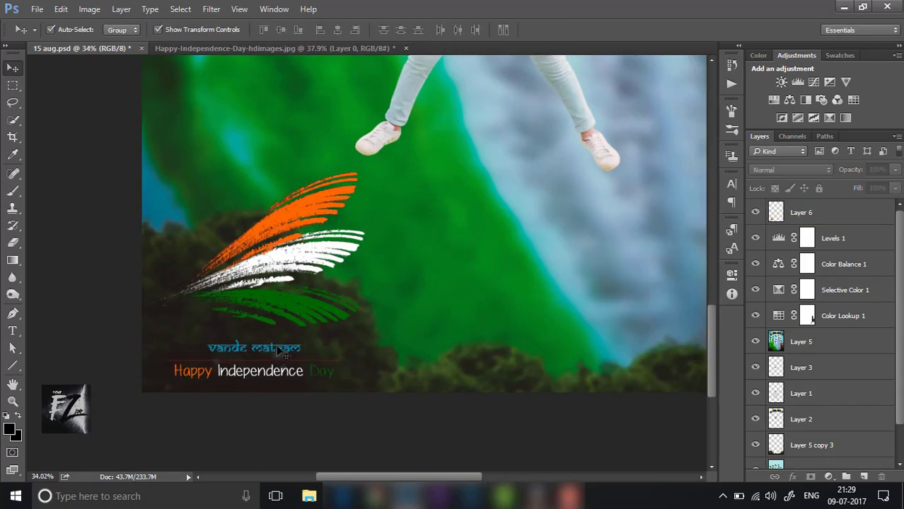
{"action": "scroll", "coordinate": [373, 353], "scroll_direction": "up", "scroll_amount": 1}
{"action": "scroll", "coordinate": [373, 352], "scroll_direction": "up", "scroll_amount": 1}
{"action": "scroll", "coordinate": [378, 342], "scroll_direction": "up", "scroll_amount": 1}
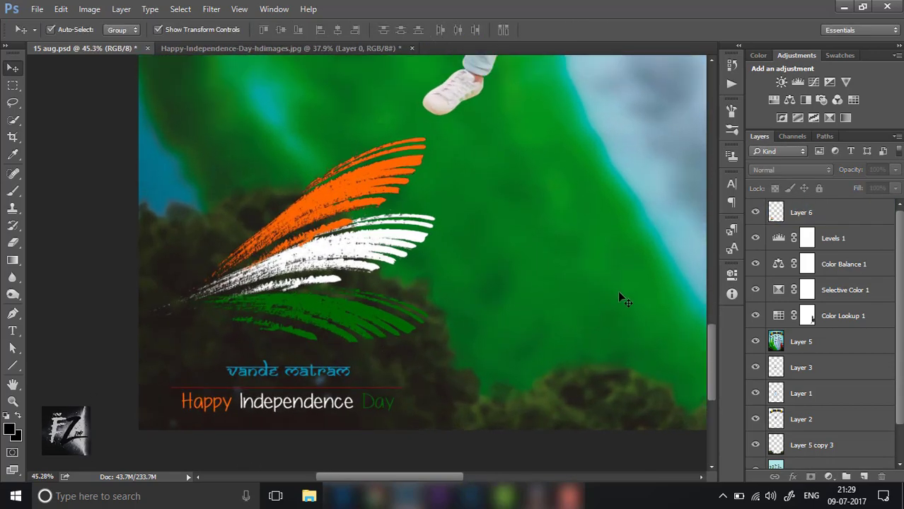
{"action": "scroll", "coordinate": [438, 233], "scroll_direction": "down", "scroll_amount": 2}
{"action": "scroll", "coordinate": [441, 235], "scroll_direction": "down", "scroll_amount": 1}
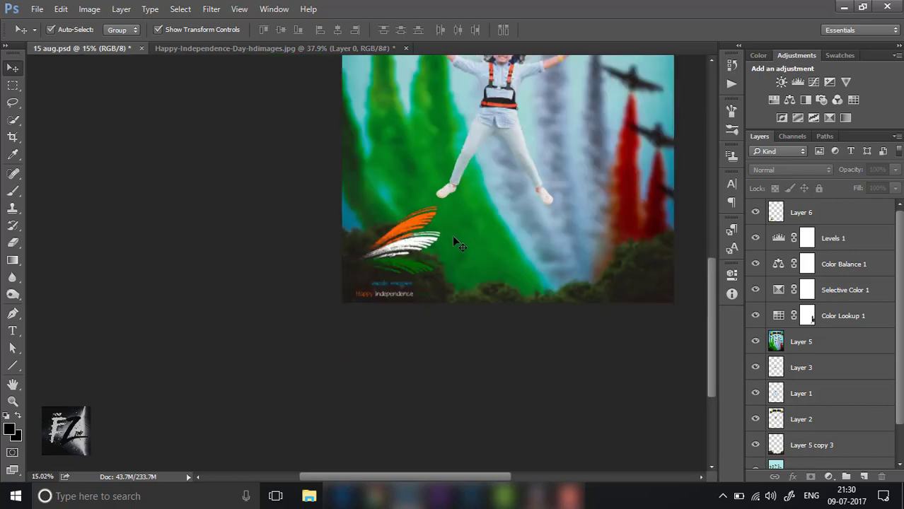
{"action": "scroll", "coordinate": [456, 247], "scroll_direction": "down", "scroll_amount": 2}
{"action": "scroll", "coordinate": [464, 290], "scroll_direction": "up", "scroll_amount": 1}
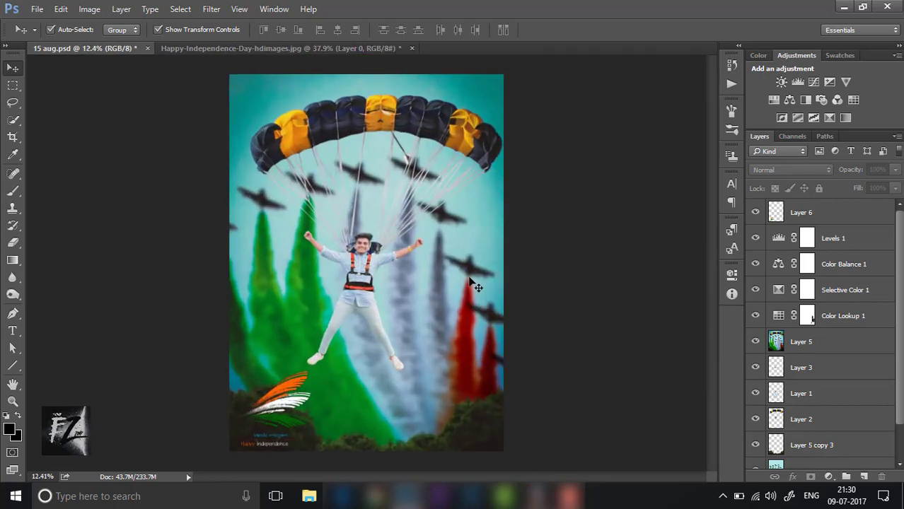
{"action": "scroll", "coordinate": [473, 284], "scroll_direction": "down", "scroll_amount": 1}
- Pick the Brush tool, add a new layer, and make white the foreground colour
{"action": "left_click", "coordinate": [12, 191]}
{"action": "right_click", "coordinate": [371, 207]}
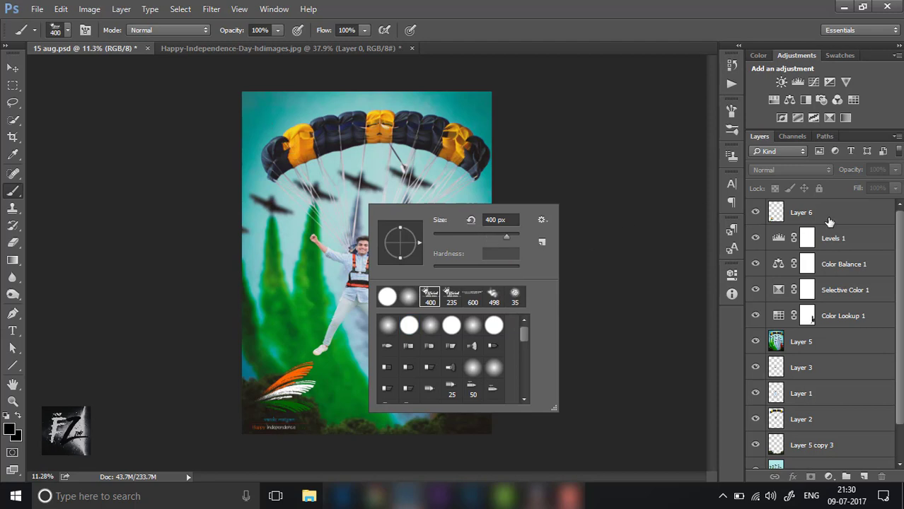
{"action": "left_click", "coordinate": [863, 477]}
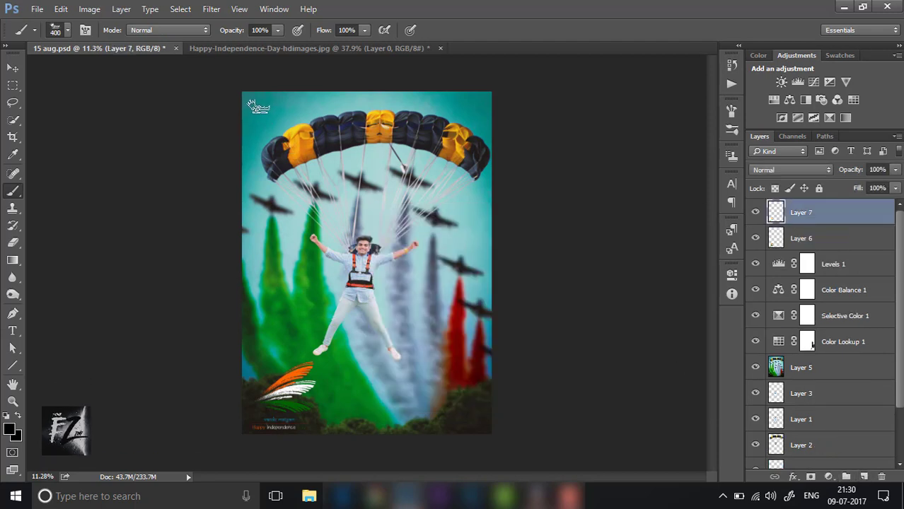
{"action": "left_click", "coordinate": [758, 56]}
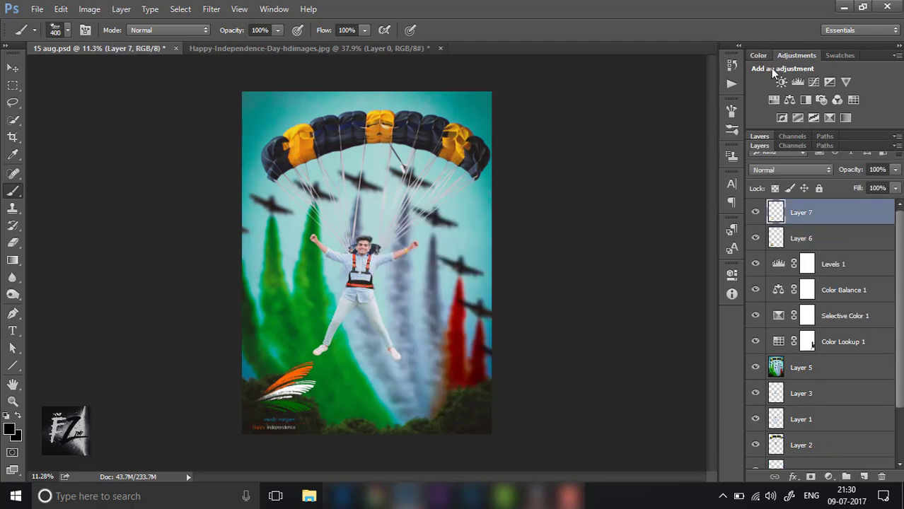
{"action": "key", "text": "x"}
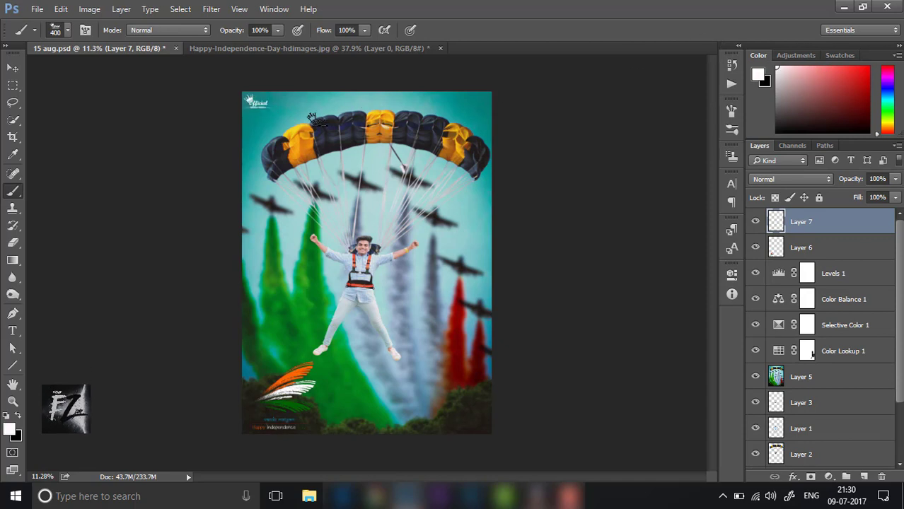
- Browse the watermark brush presets and fit the whole poster to the window
{"action": "right_click", "coordinate": [323, 118]}
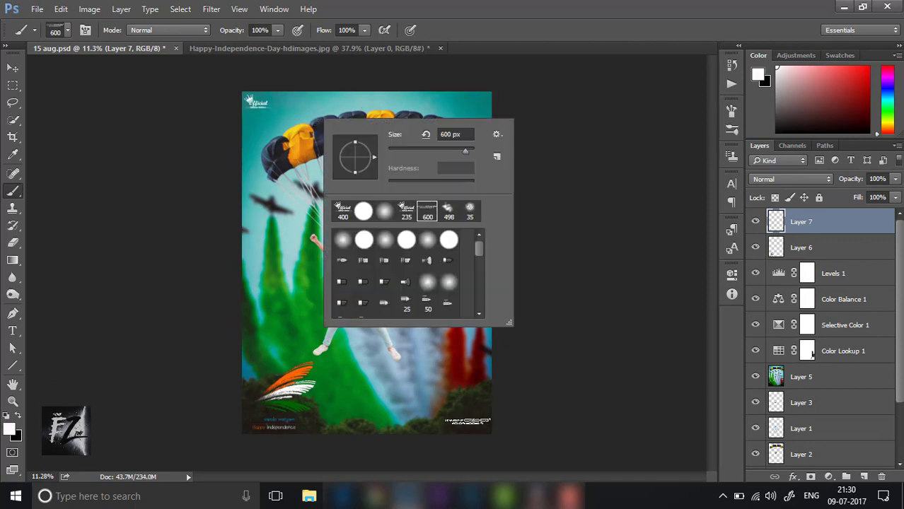
{"action": "key", "text": "Escape"}
{"action": "key", "text": "ctrl+0"}
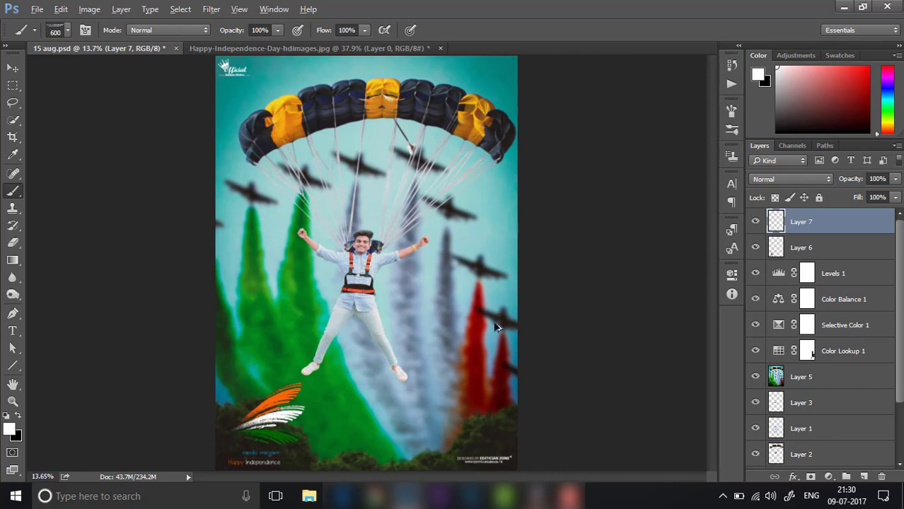
{"action": "scroll", "coordinate": [497, 325], "scroll_direction": "down", "scroll_amount": 2}
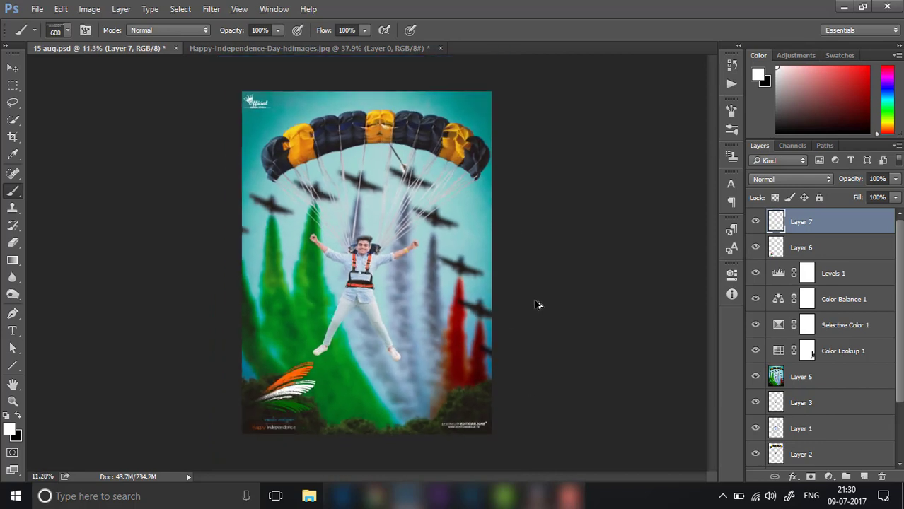
{"action": "scroll", "coordinate": [561, 280], "scroll_direction": "up", "scroll_amount": 1}
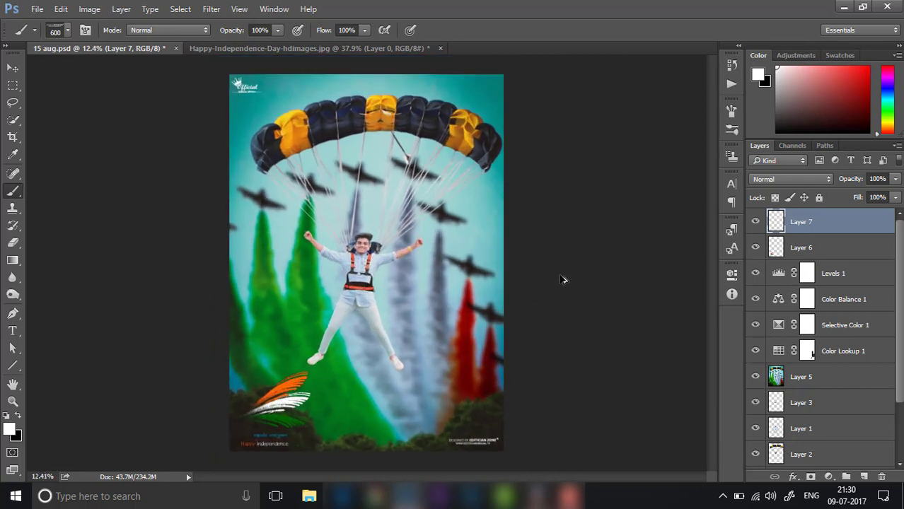